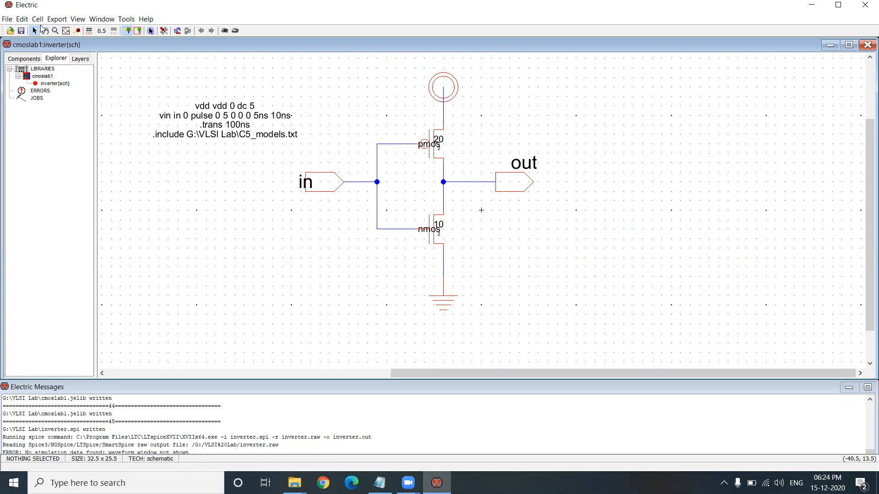
Create a new cell named inverter in the cmoslab1 library with the layout view and mocmos technology
click(40, 20)
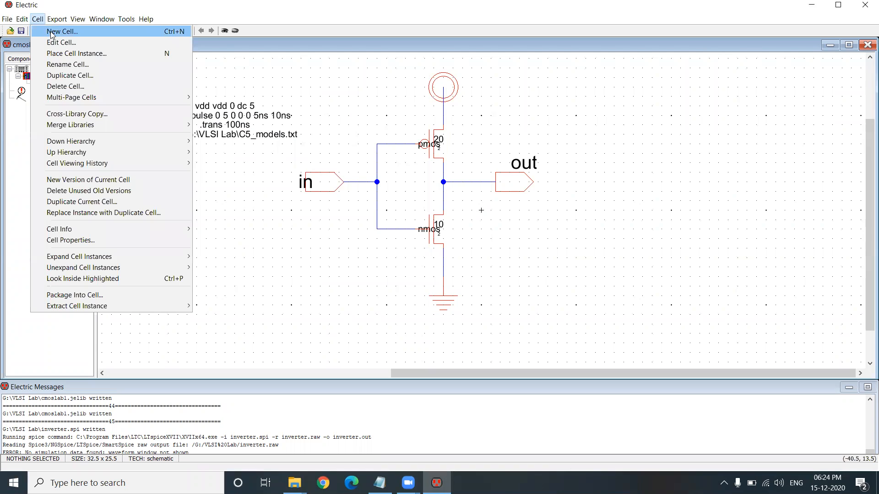
click(52, 33)
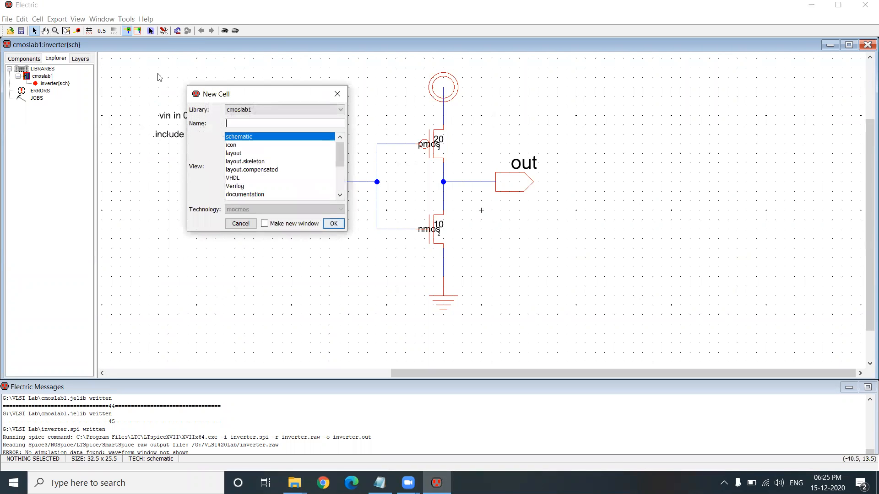
drag(251, 100, 274, 136)
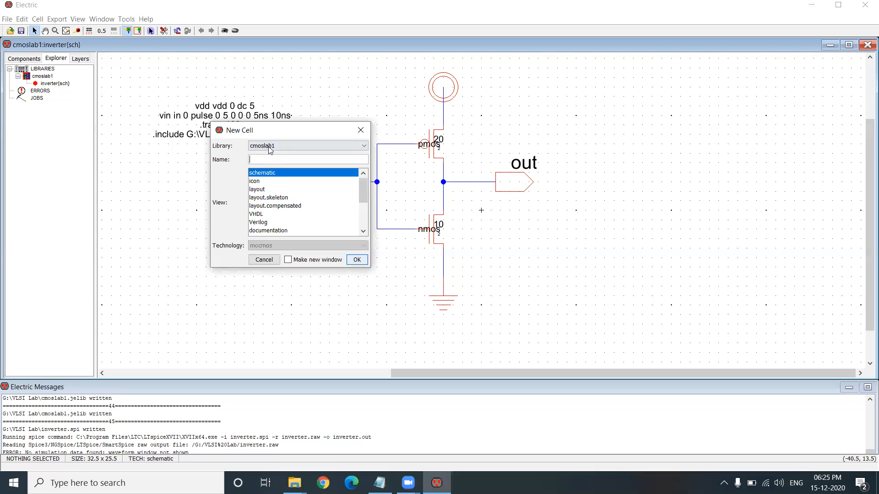
click(322, 147)
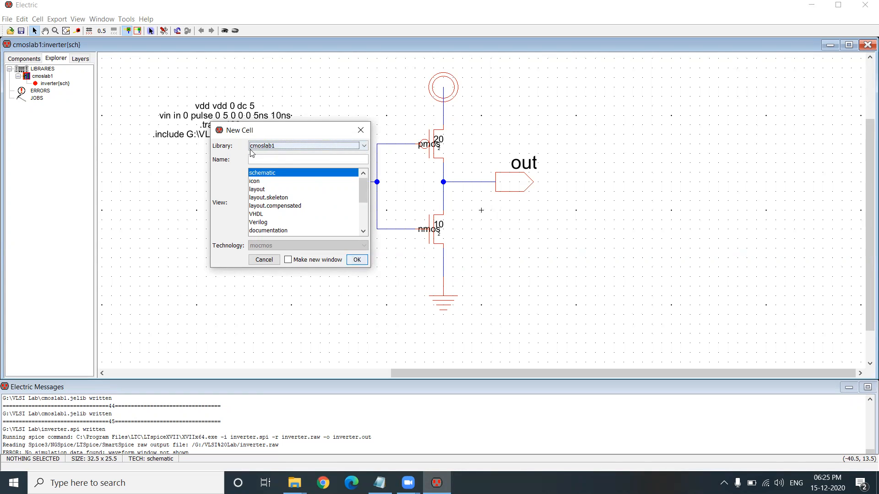
click(264, 159)
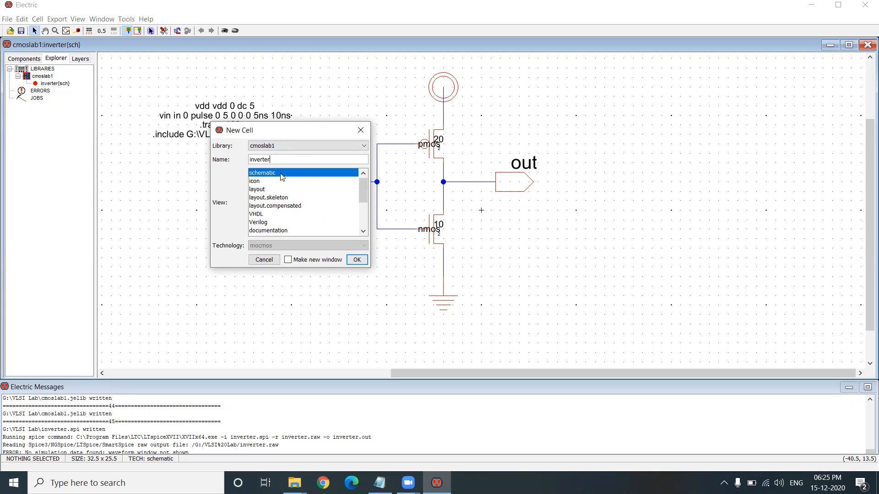
click(264, 192)
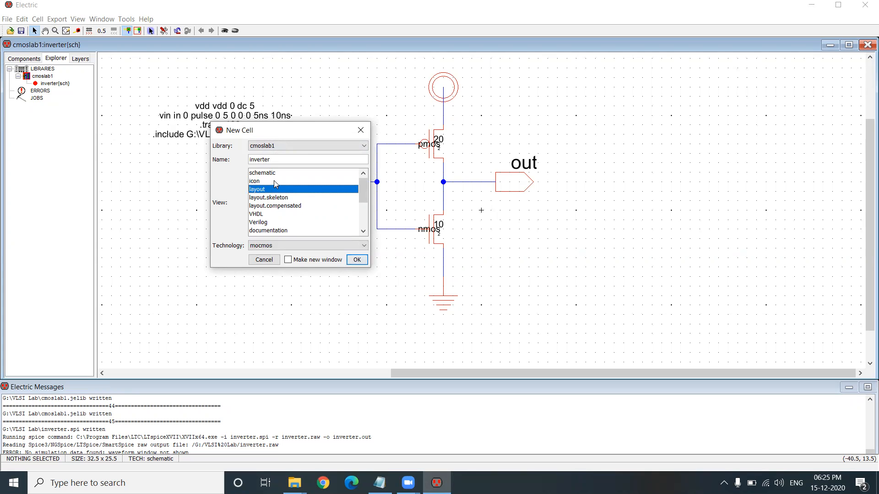
click(356, 261)
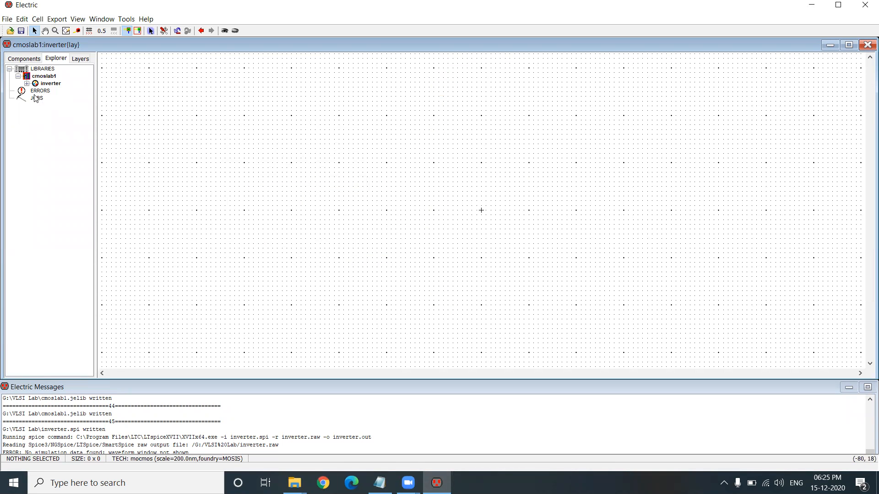
Expand the inverter cell in the library tree to list its schematic and layout views
click(27, 84)
click(27, 84)
click(27, 83)
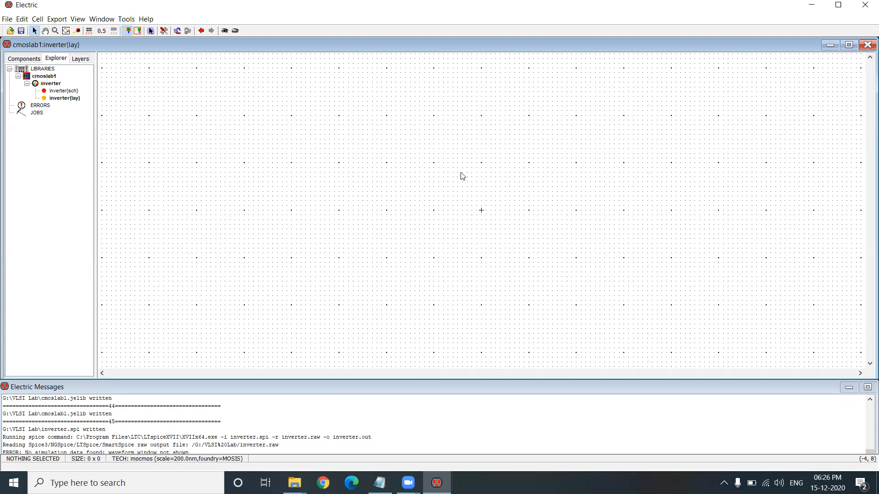
Place a pMOS transistor from the mocmos components in the empty layout, above and left of the origin
click(36, 60)
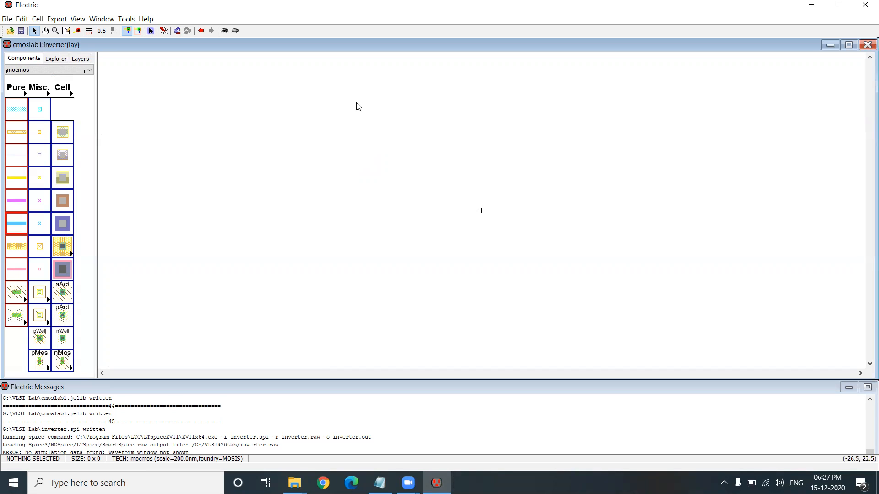
click(38, 364)
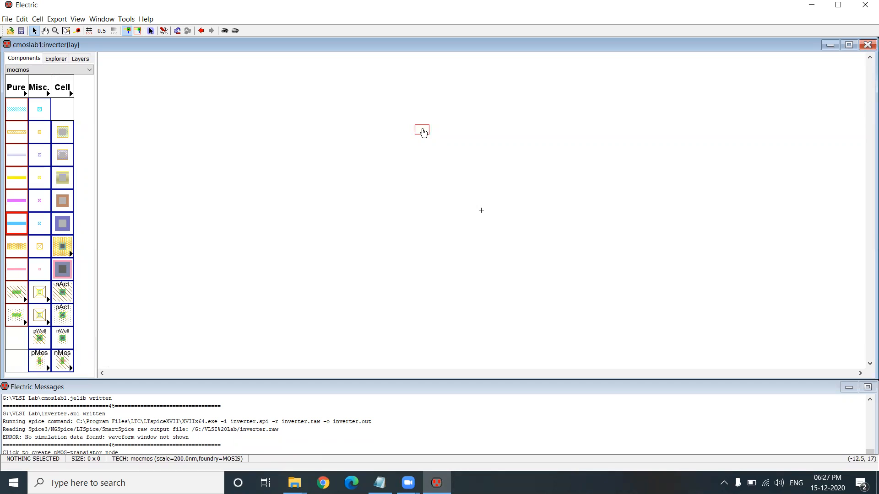
click(423, 131)
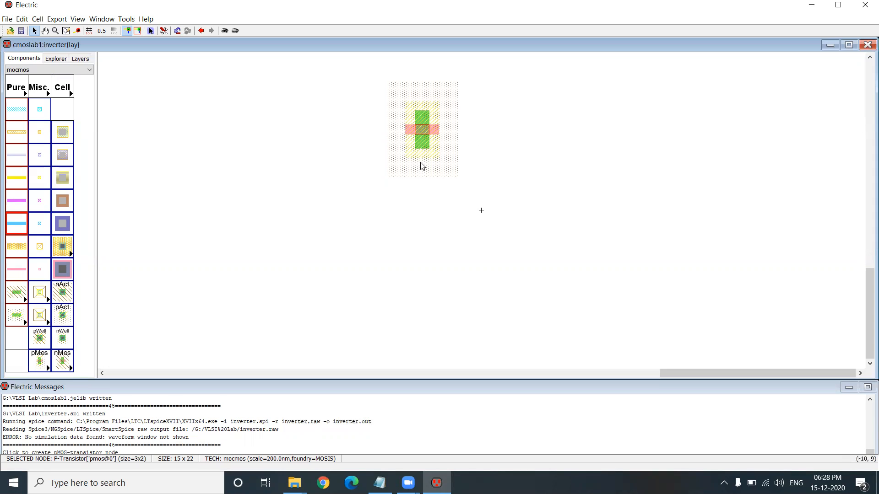
Rotate the pMOS transistor to 270 degrees so its polysilicon gate runs vertically
click(431, 132)
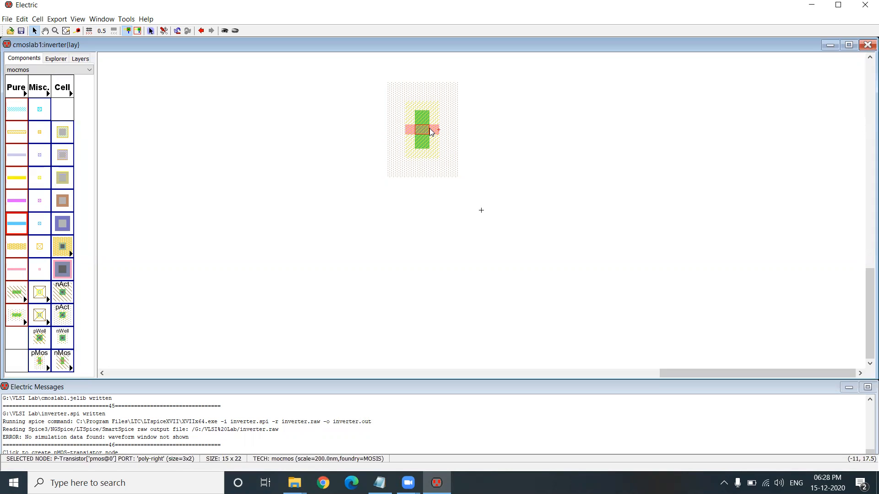
key(ctrl+j)
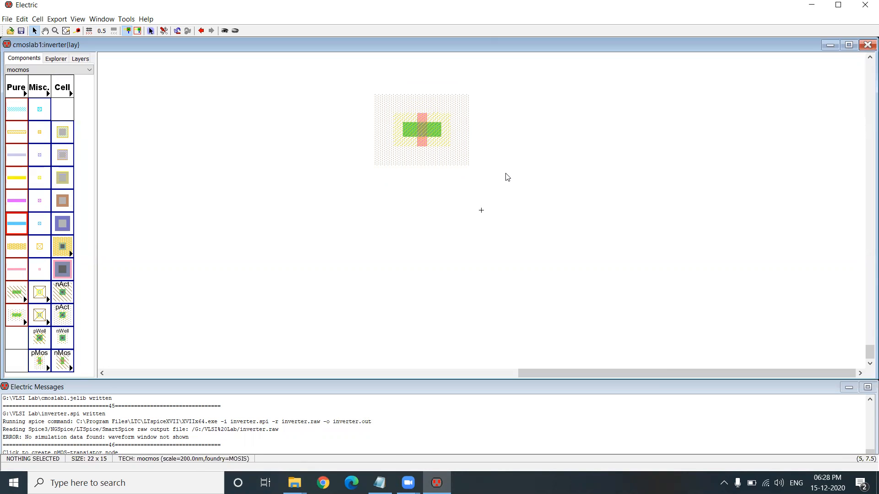
key(ctrl+j)
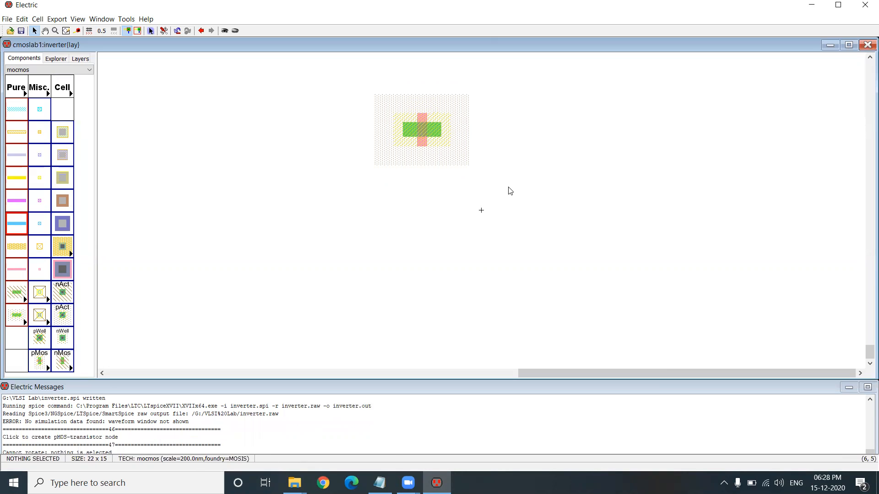
click(425, 148)
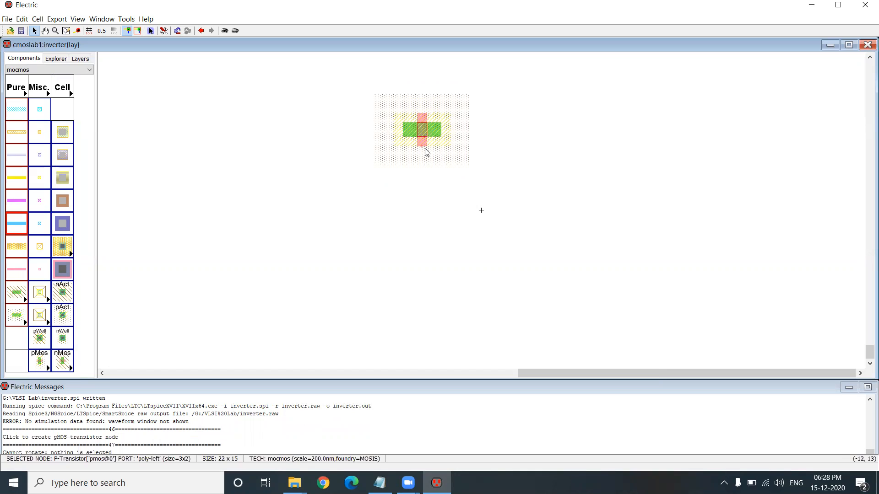
key(ctrl+j)
key(ctrl+j)
click(625, 165)
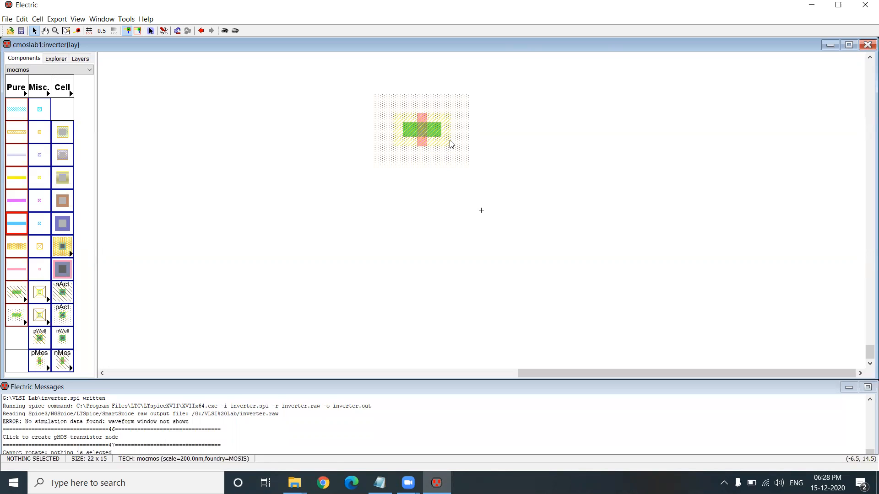
Set the pMOS transistor's width to 20 in its node properties
double_click(425, 135)
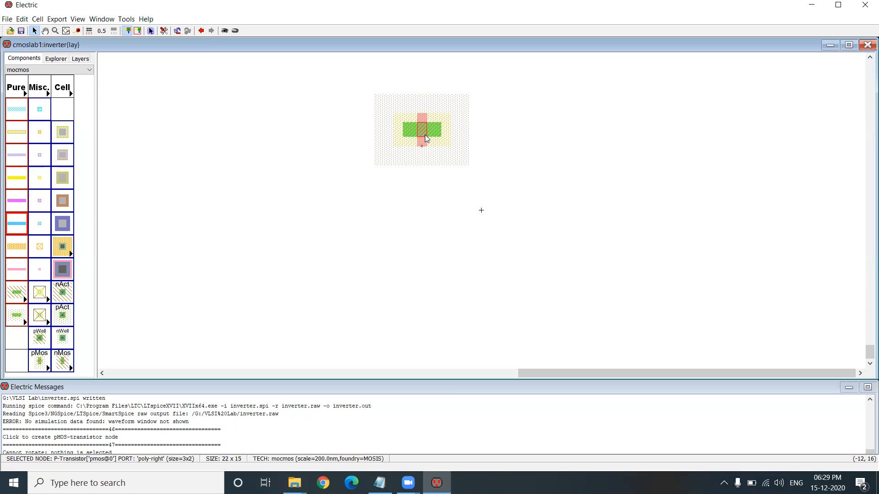
drag(112, 35, 205, 73)
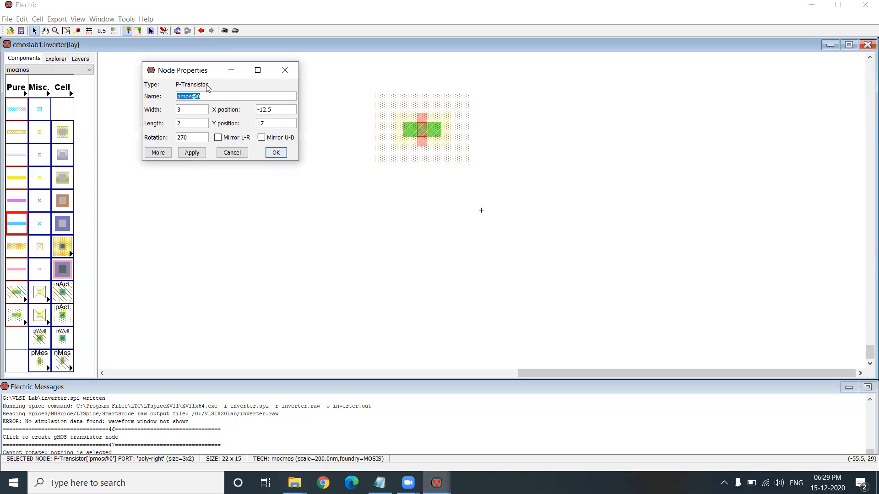
double_click(179, 113)
text(2)
key(BackSpace)
text(3)
drag(183, 109, 164, 110)
text(20)
key(Return)
click(576, 184)
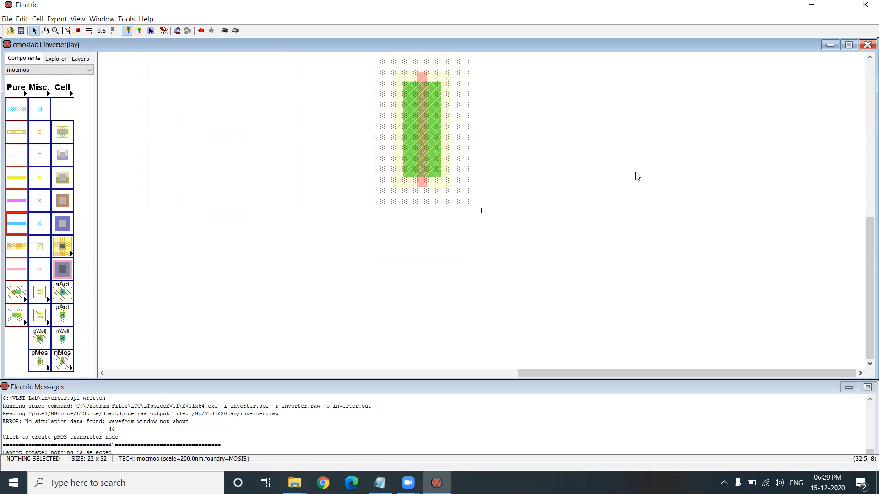
key(ctrl+0)
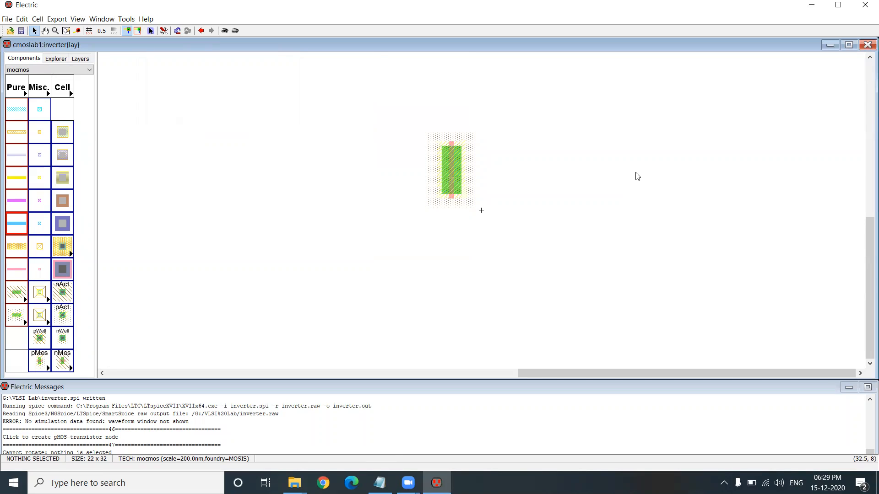
key(ctrl+7)
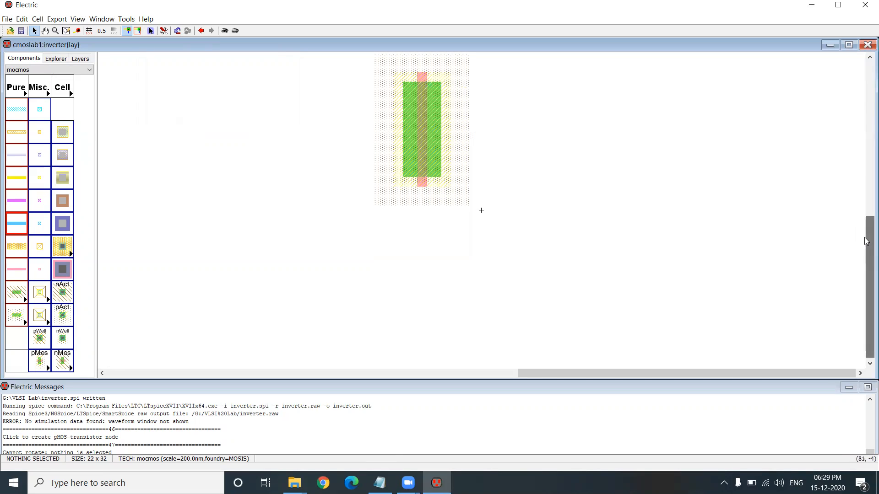
drag(865, 241, 865, 219)
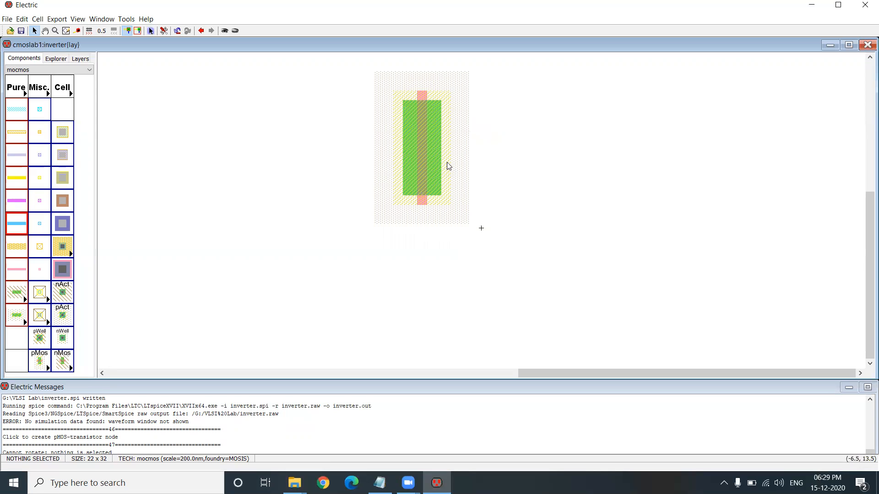
click(427, 149)
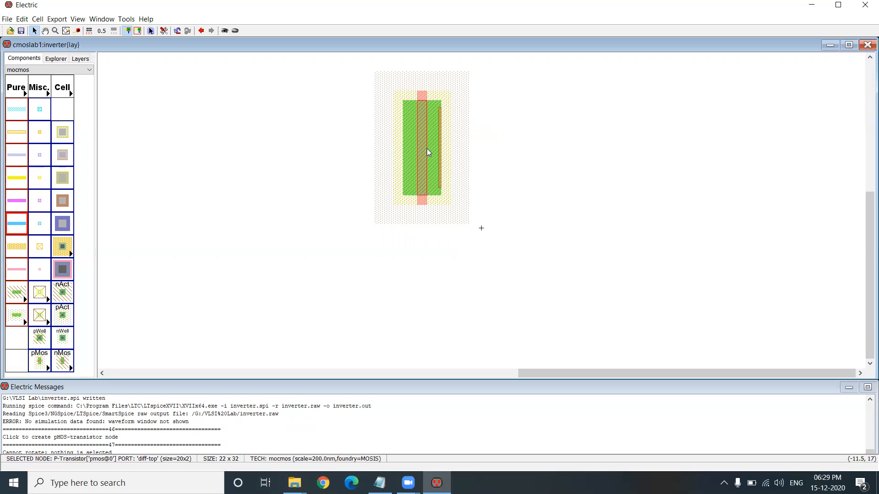
click(125, 21)
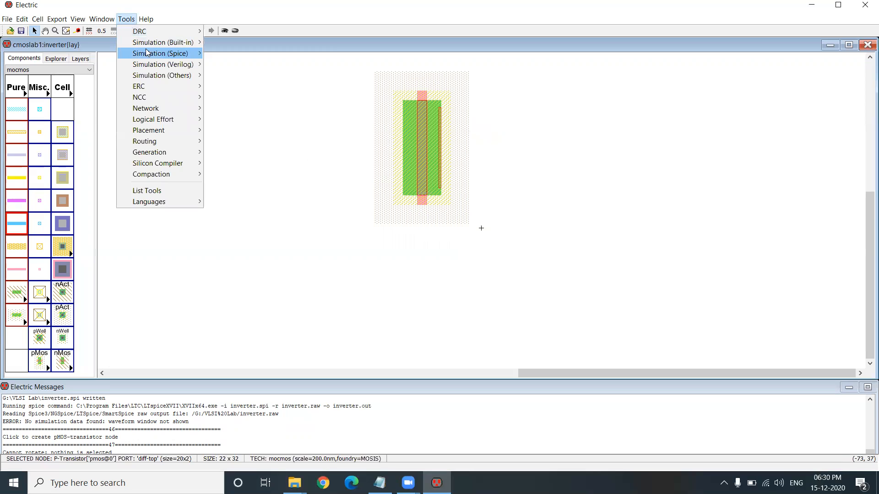
mouse_move(183, 54)
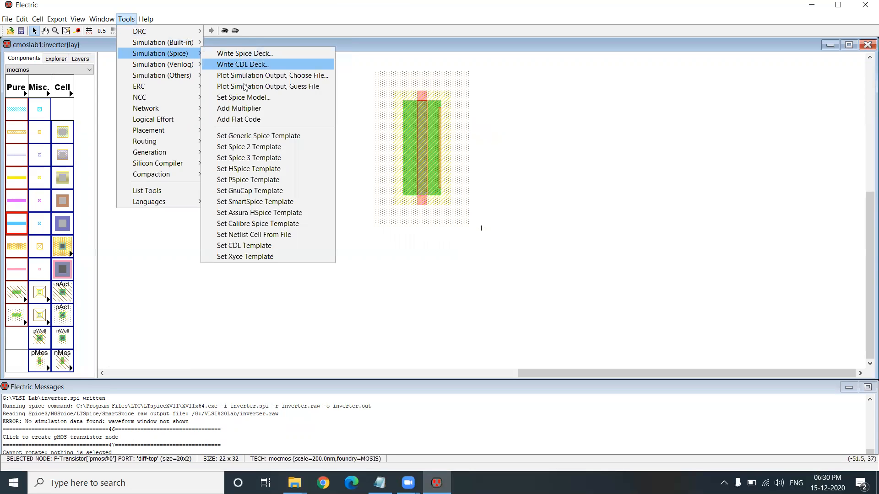
click(248, 99)
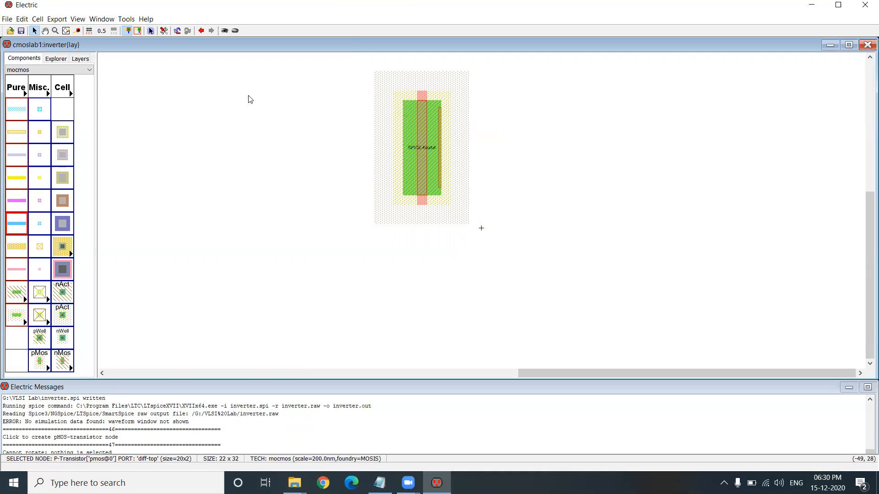
click(545, 147)
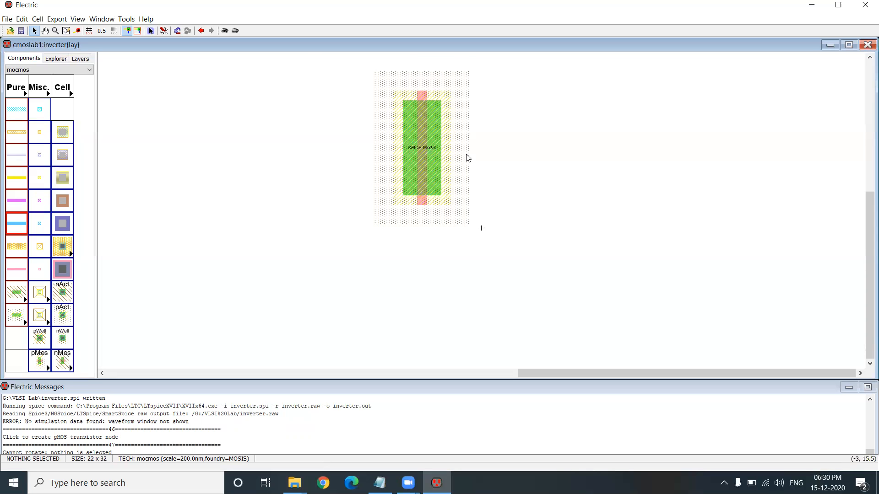
key(ctrl+7)
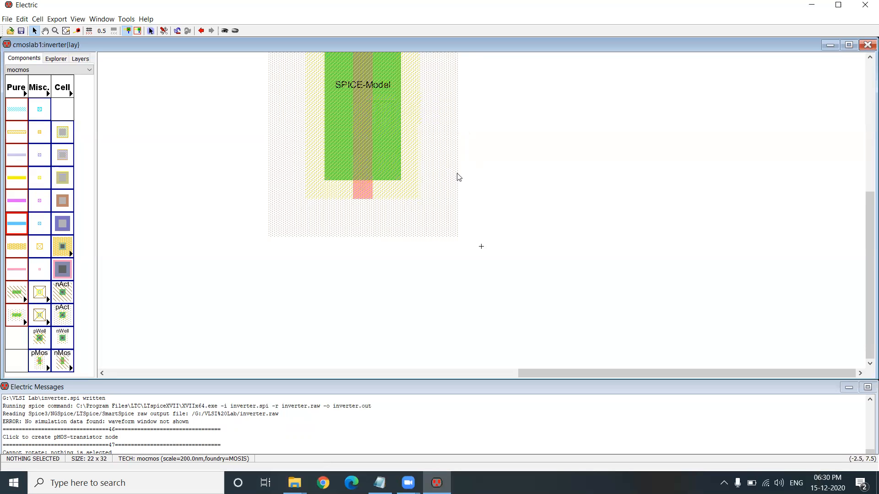
scroll(455, 183, up, 3)
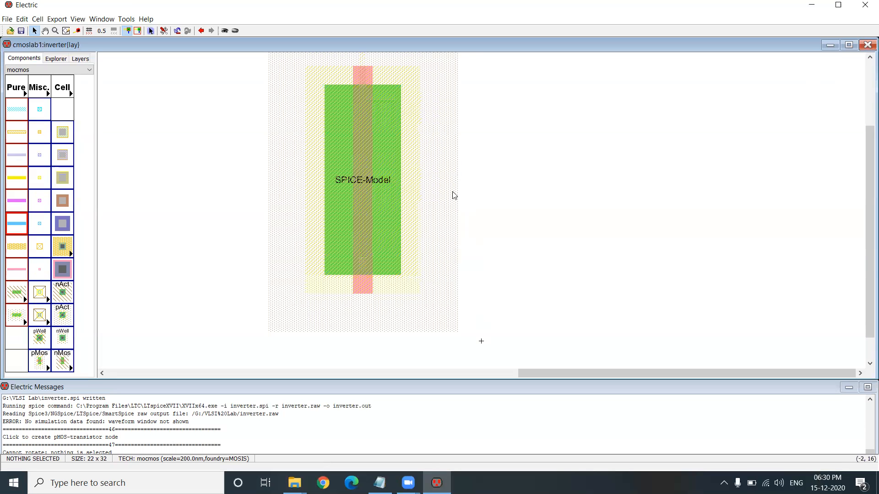
click(342, 181)
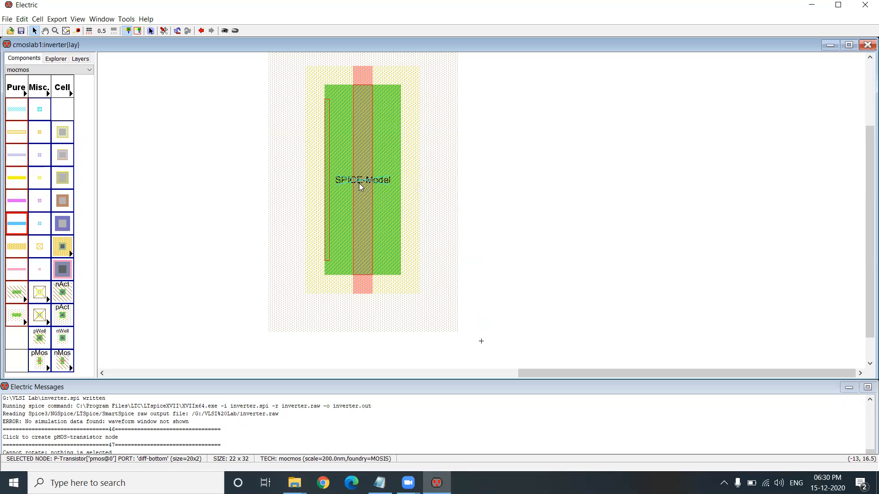
click(359, 184)
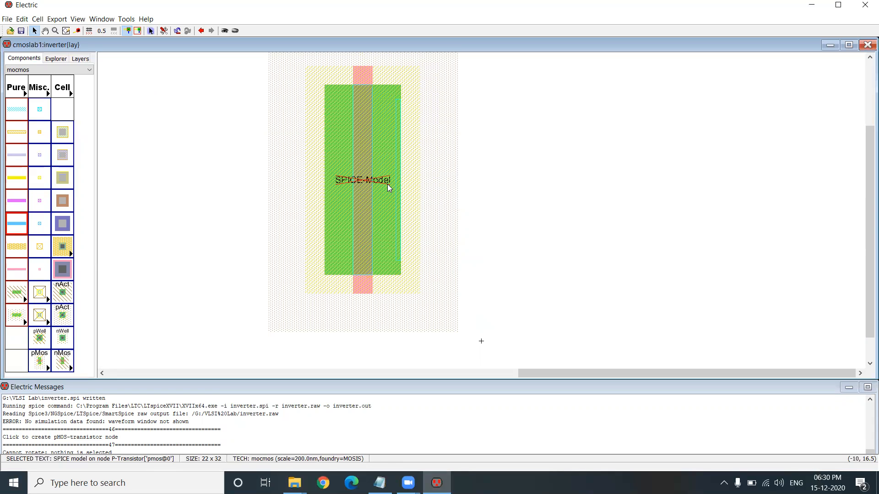
key(ctrl+z)
scroll(453, 191, up, 3)
scroll(525, 178, down, 3)
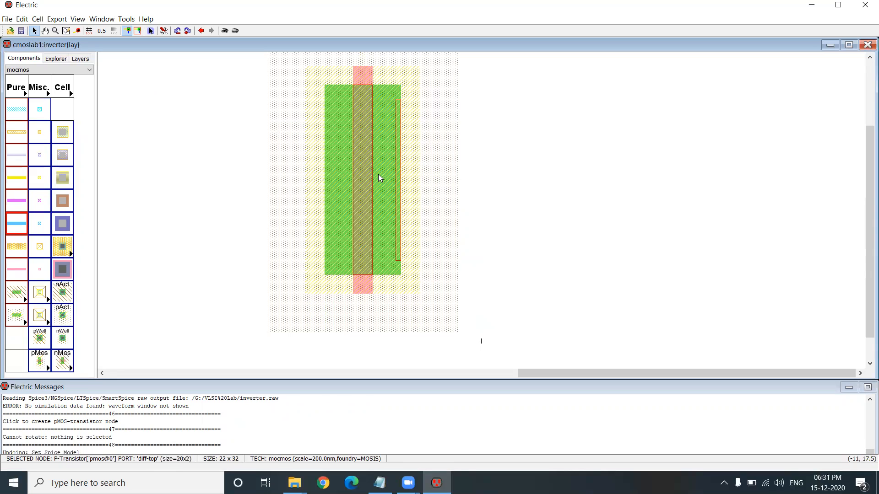
Attach a SPICE model label to the selected pMOS transistor
click(130, 24)
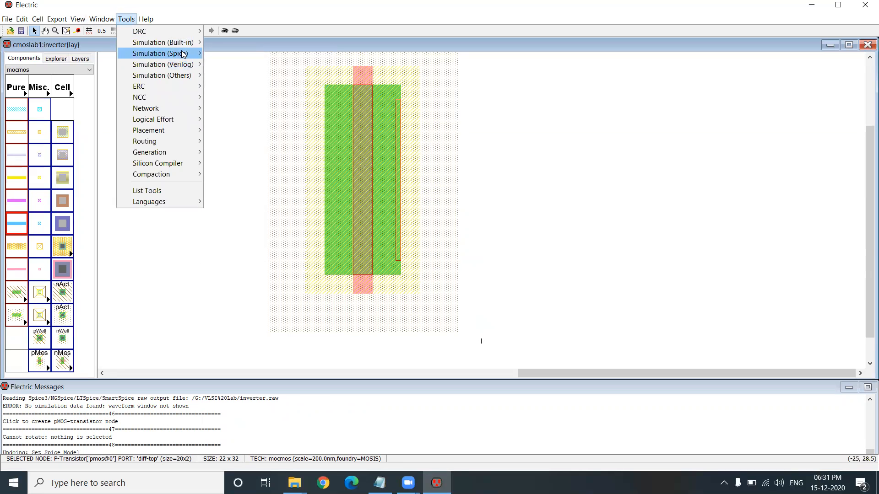
mouse_move(182, 53)
click(244, 97)
click(431, 159)
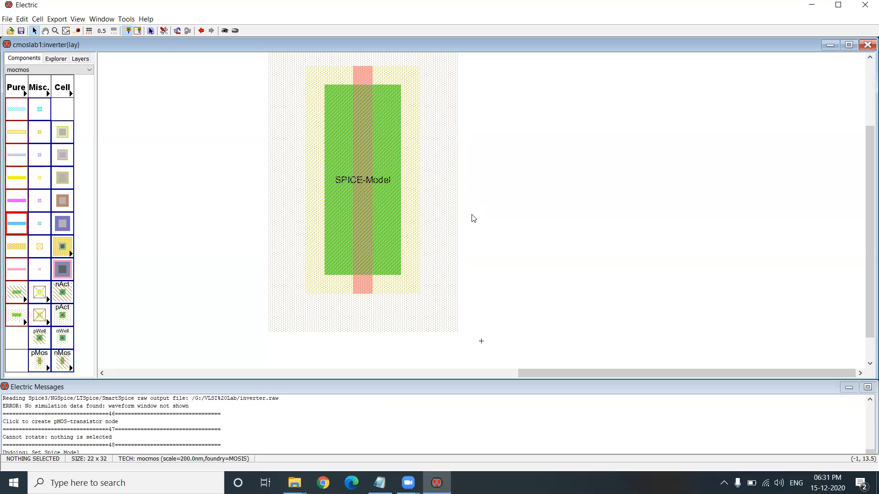
Change the pMOS transistor's SPICE model text to pmos
click(344, 180)
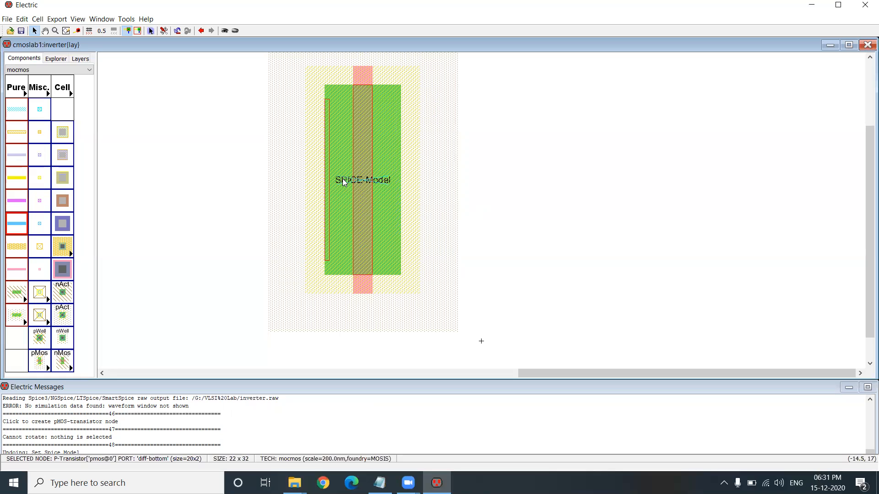
click(346, 182)
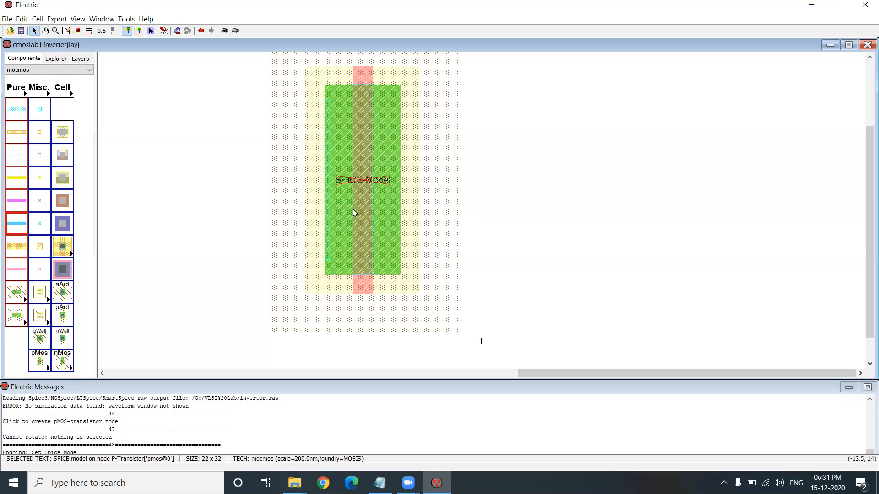
double_click(357, 186)
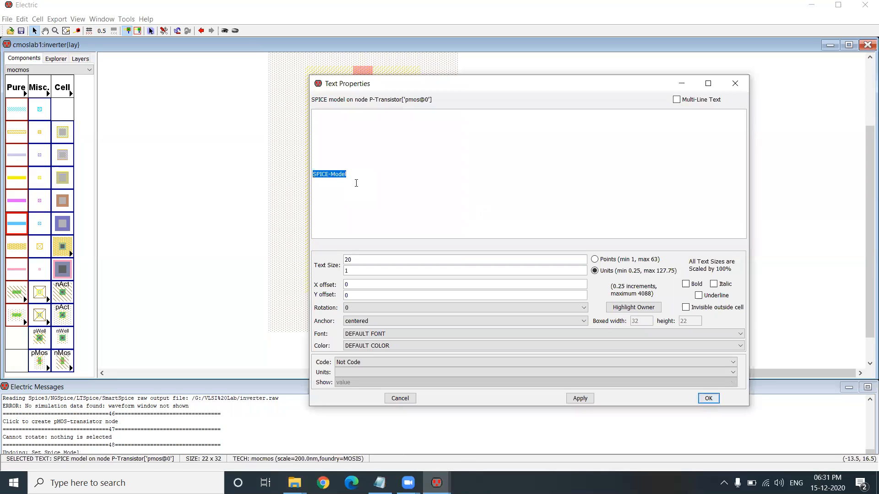
text(pmos)
key(Return)
click(720, 202)
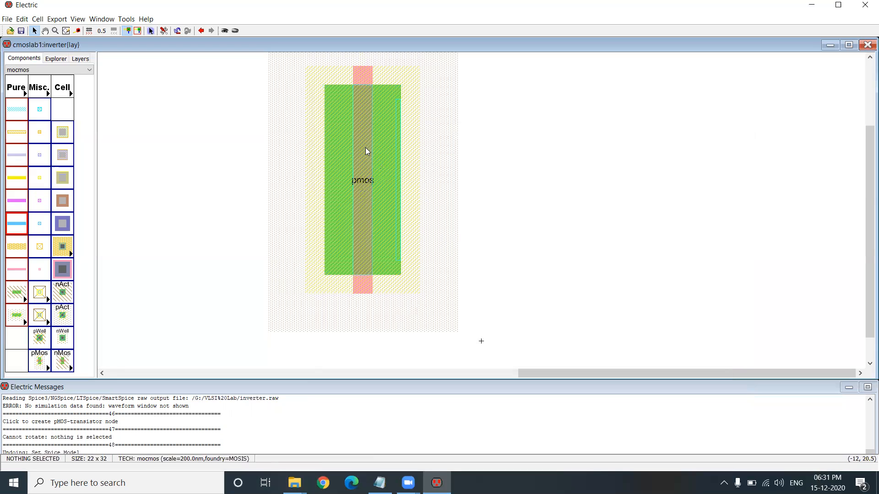
Move the pMOS transistor about 12.5 units left and 12.5 units up, farther from the origin
scroll(447, 196, down, 2)
scroll(447, 197, up, 2)
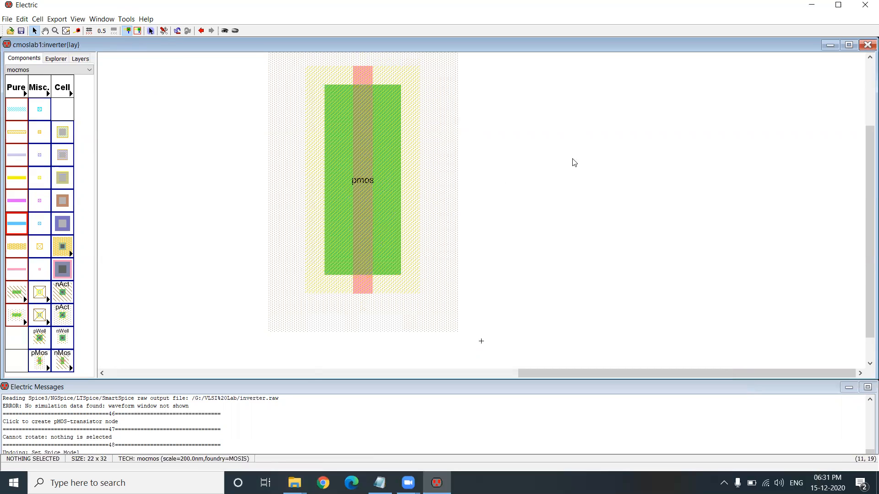
click(102, 19)
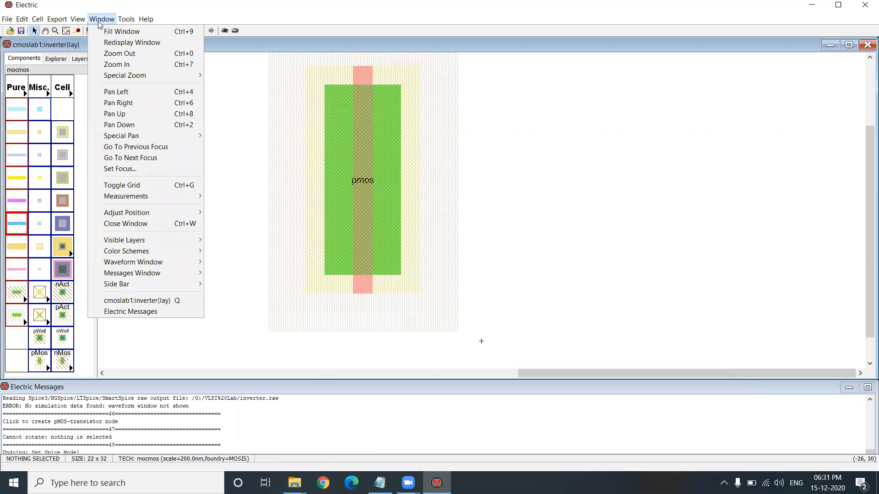
click(120, 32)
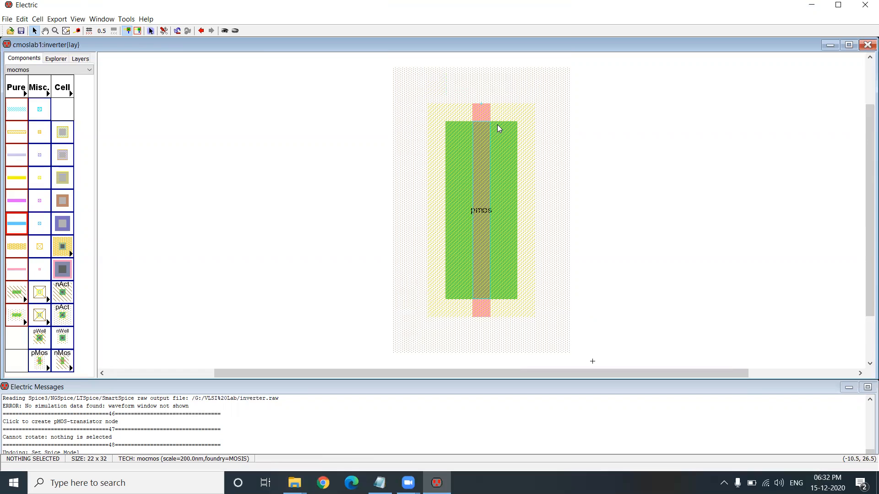
key(ctrl+0)
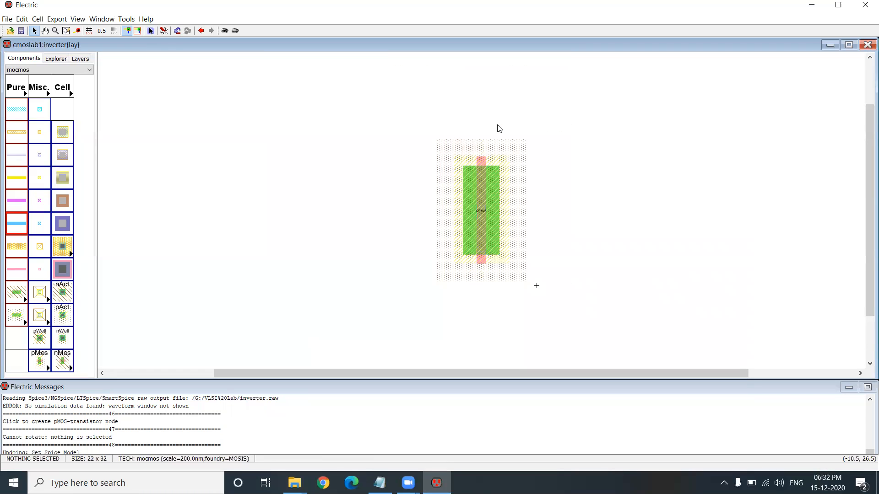
drag(506, 226, 424, 162)
click(524, 145)
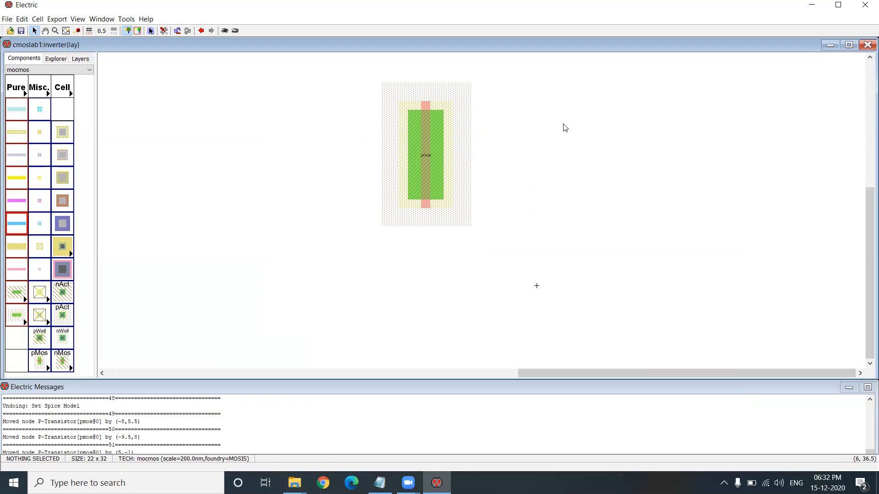
Run a hierarchical DRC check on the inverter layout and review the reported errors and warnings
mouse_move(389, 387)
mouse_down()
mouse_move(389, 364)
mouse_move(389, 392)
mouse_up()
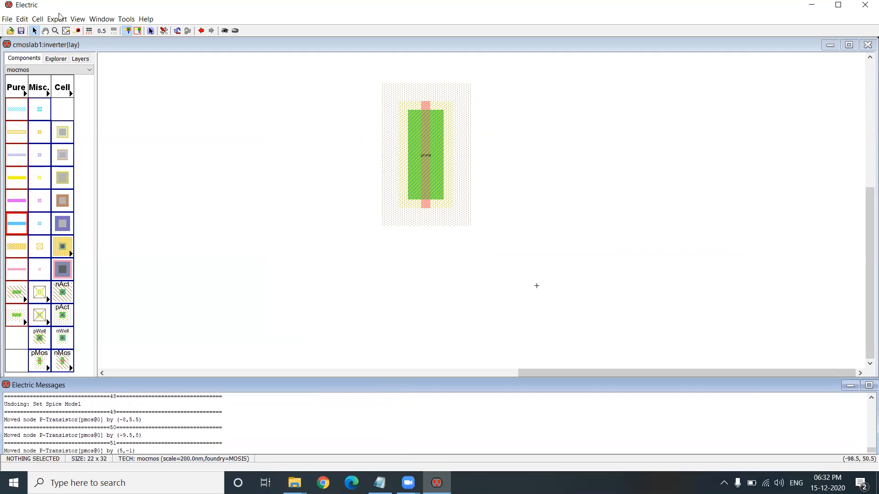
click(108, 20)
mouse_move(126, 20)
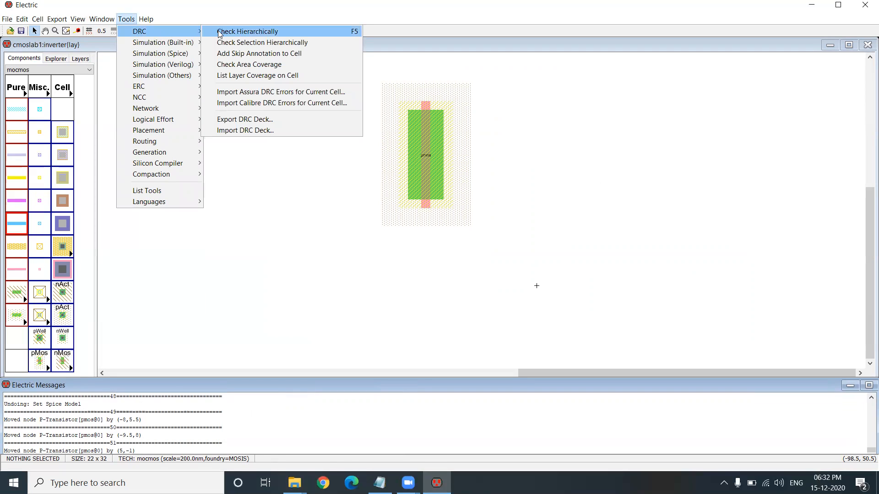
click(219, 32)
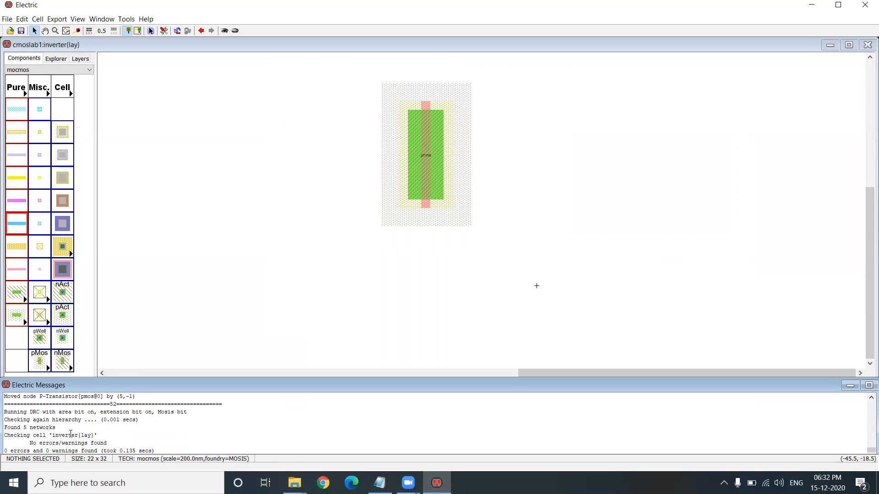
key(Up)
drag(26, 443, 139, 450)
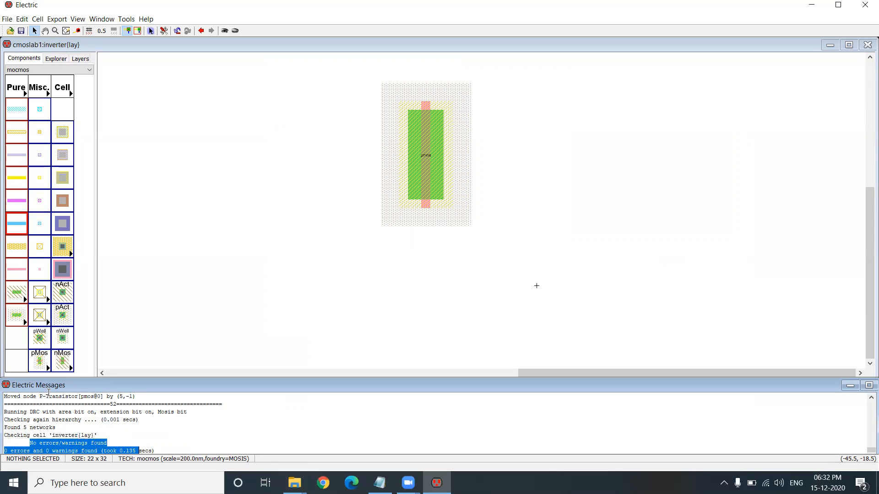
click(260, 434)
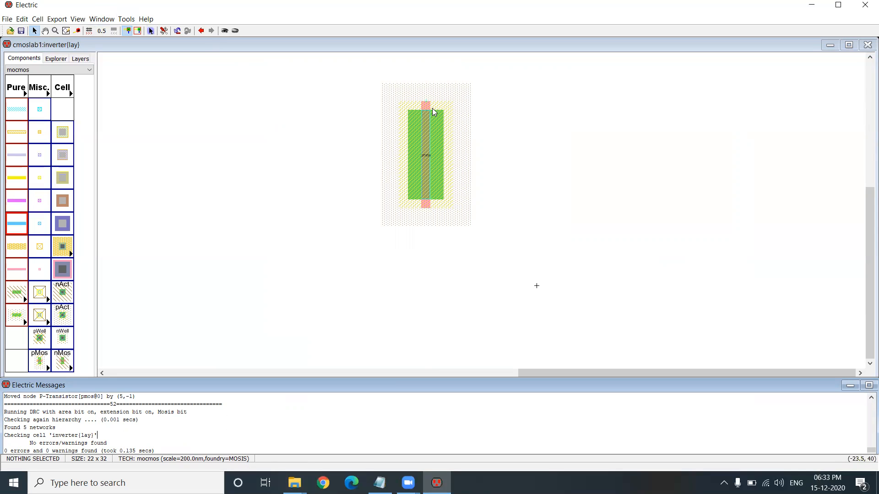
click(126, 19)
mouse_move(142, 31)
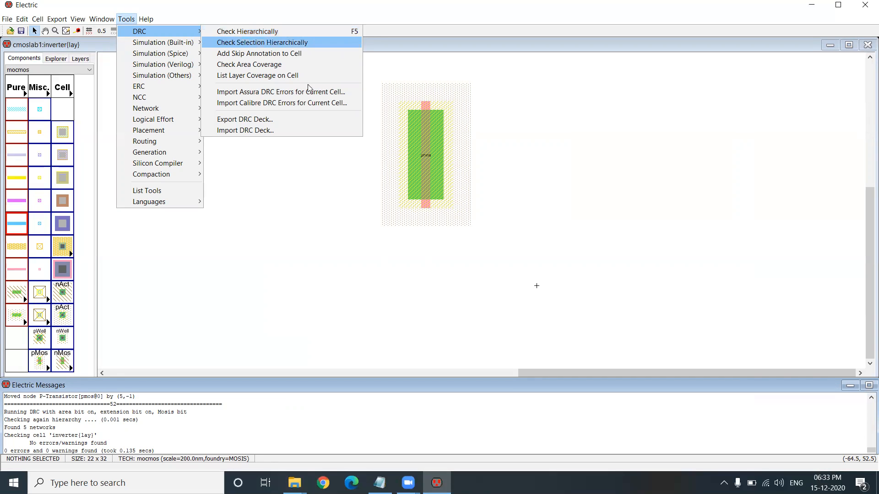
click(303, 201)
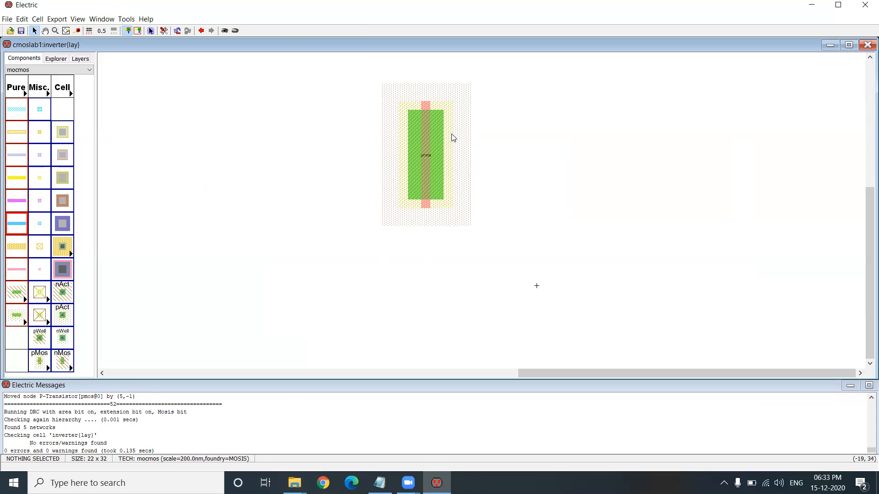
Place a metal-1 P-active contact in the layout, to the right of the pMOS transistor near its mid-height
click(65, 294)
click(66, 315)
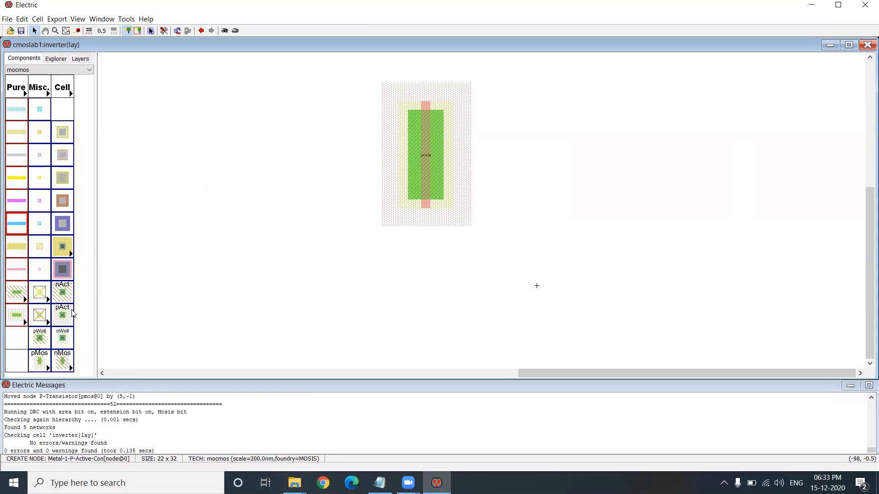
click(65, 316)
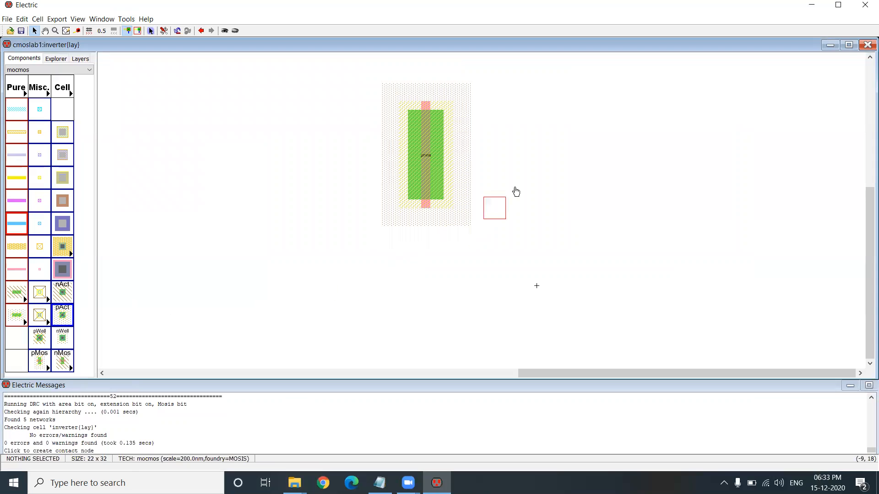
click(517, 140)
drag(517, 139, 531, 171)
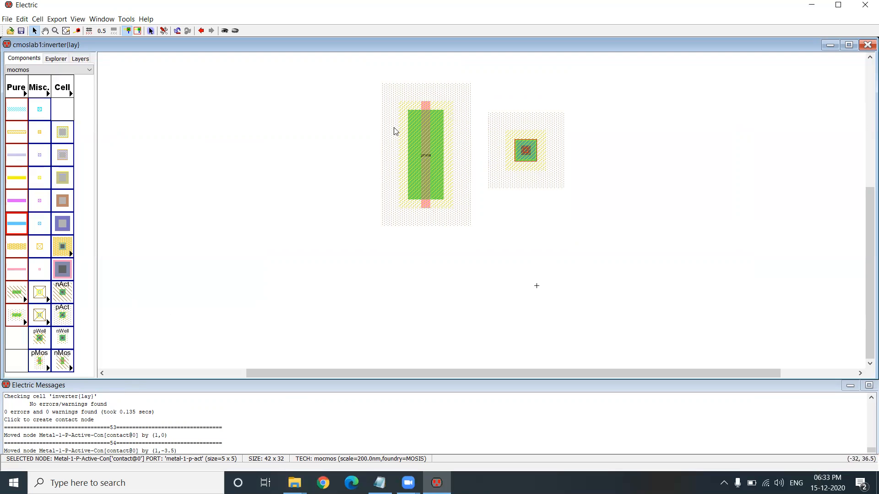
ctrl+scroll(392, 133, up, 1)
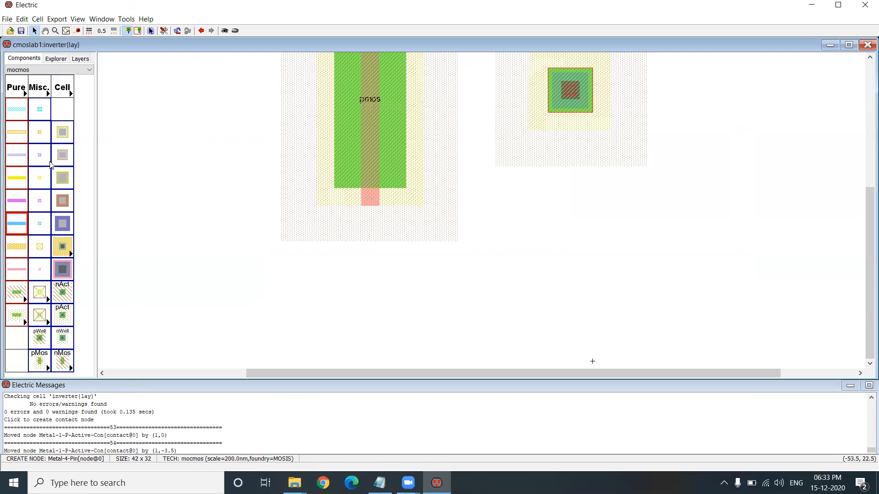
scroll(274, 220, up, 4)
scroll(429, 275, down, 2)
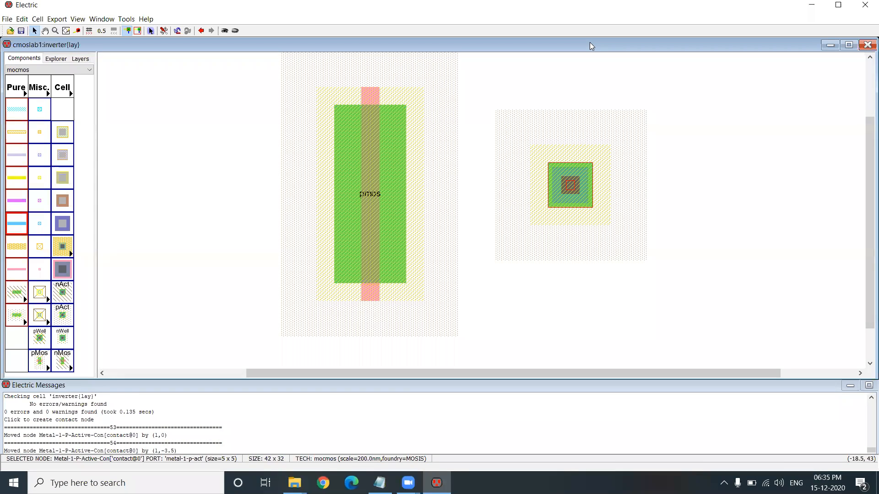
drag(392, 81, 387, 97)
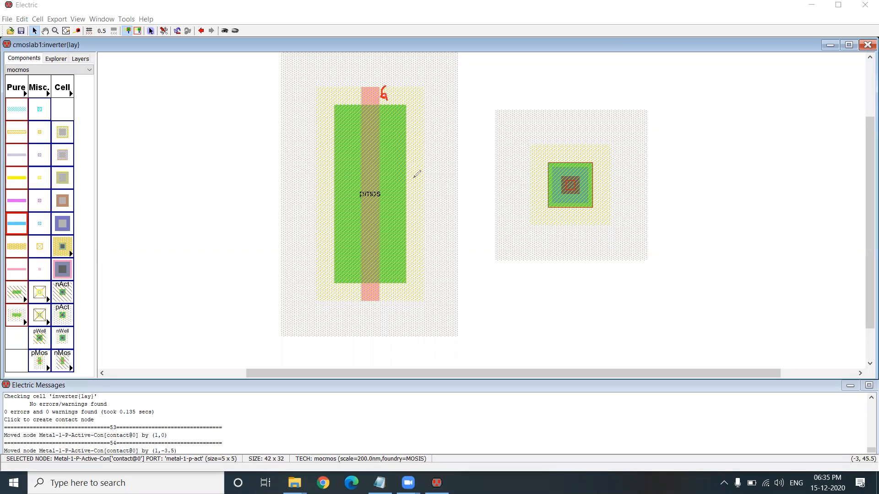
drag(413, 180, 418, 198)
mouse_move(317, 184)
mouse_down()
mouse_move(321, 189)
mouse_move(306, 194)
mouse_up()
mouse_move(534, 160)
mouse_down()
mouse_move(521, 187)
mouse_move(575, 238)
mouse_move(587, 138)
mouse_move(507, 176)
mouse_move(516, 202)
mouse_up()
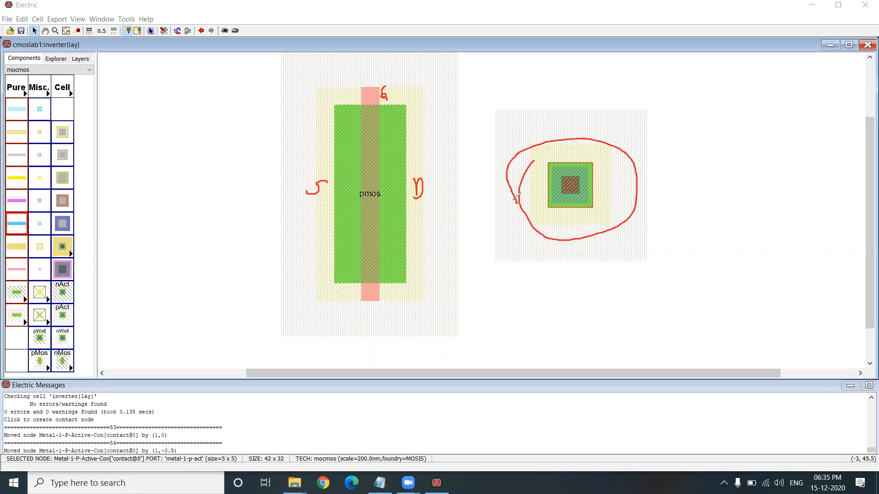
mouse_move(394, 100)
mouse_down()
mouse_move(401, 265)
mouse_move(478, 152)
mouse_move(409, 89)
mouse_up()
mouse_move(330, 108)
mouse_down()
mouse_move(320, 120)
mouse_move(346, 269)
mouse_move(363, 165)
mouse_move(328, 118)
mouse_up()
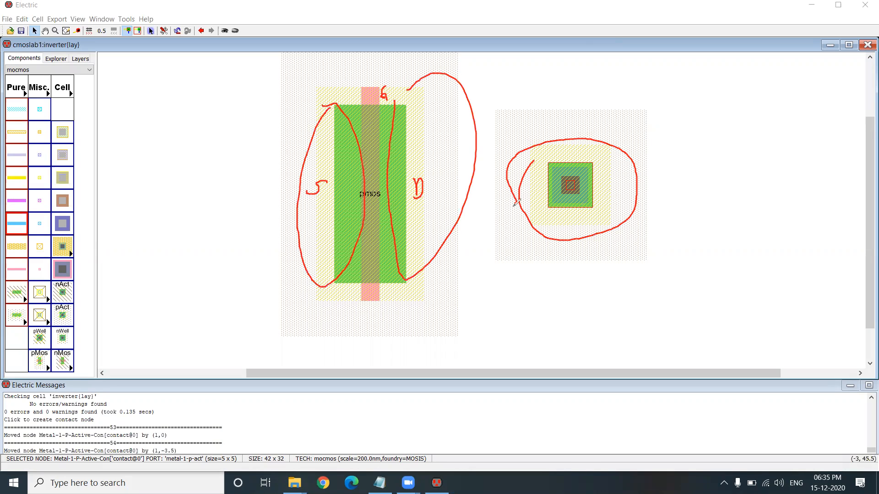
click(588, 91)
click(617, 81)
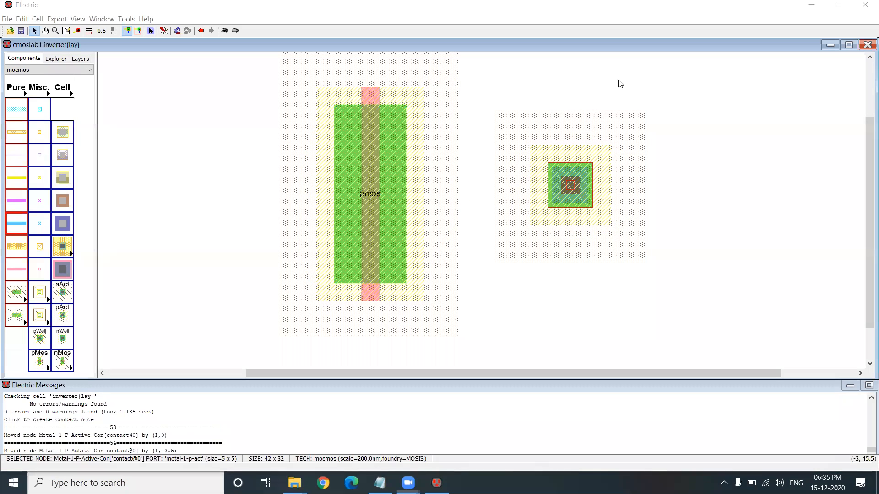
Move the metal-1 P-active contact 3 units left, closer to the pMOS transistor
drag(578, 189, 550, 189)
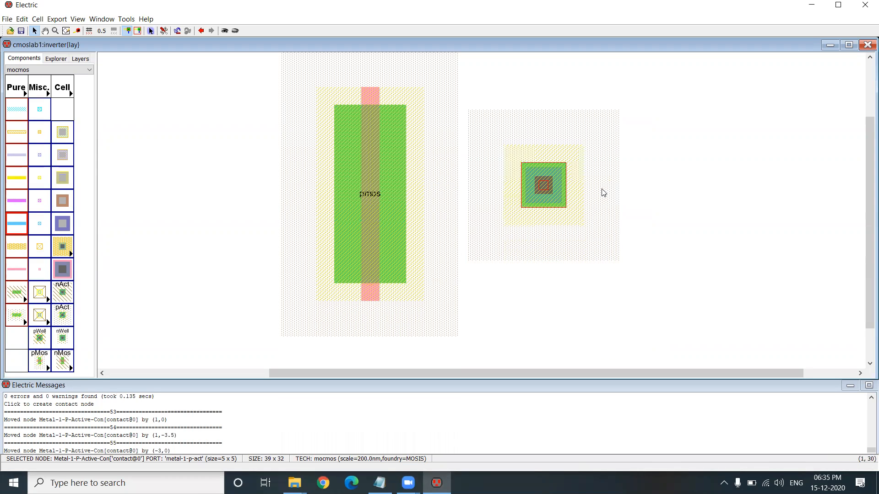
key(ctrl+0)
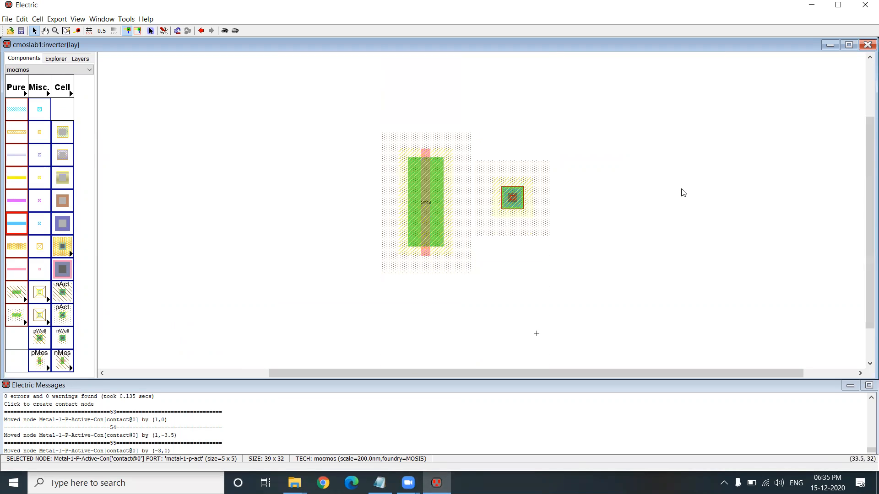
key(ctrl+7)
scroll(677, 188, up, 1)
scroll(677, 188, down, 1)
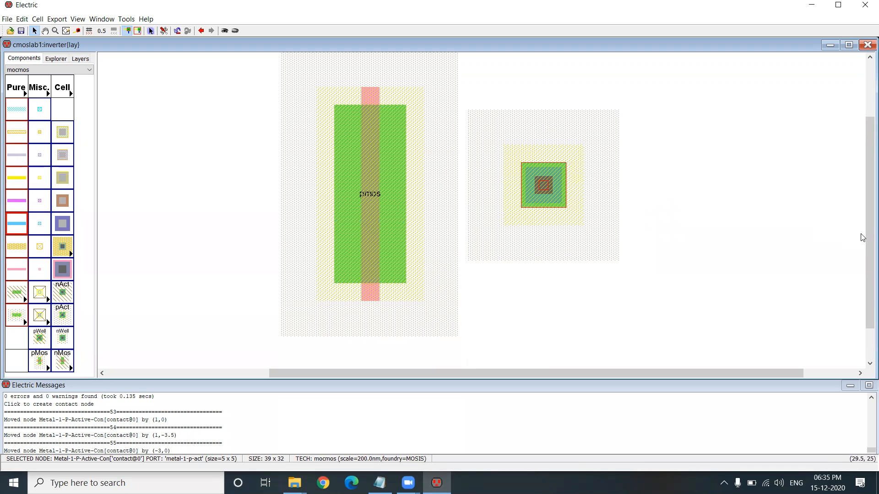
drag(864, 233, 864, 227)
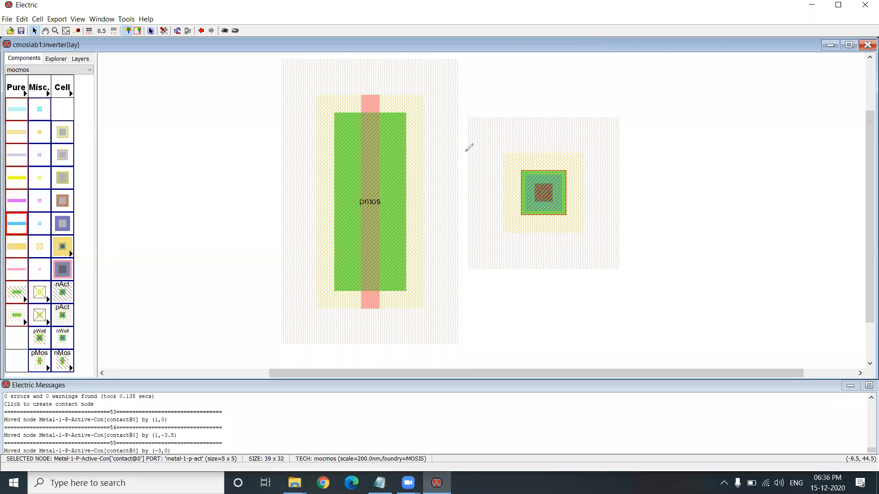
mouse_move(467, 120)
mouse_down()
mouse_move(475, 247)
mouse_move(627, 111)
mouse_move(633, 242)
mouse_move(463, 271)
mouse_up()
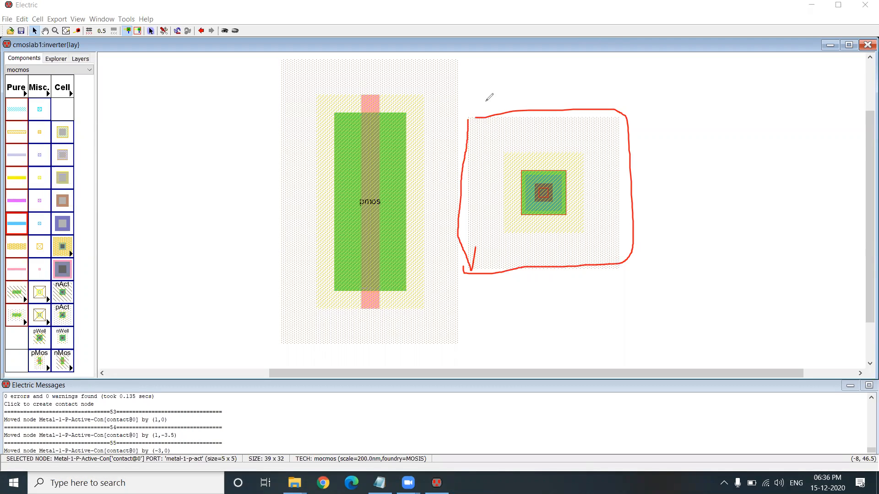
click(543, 68)
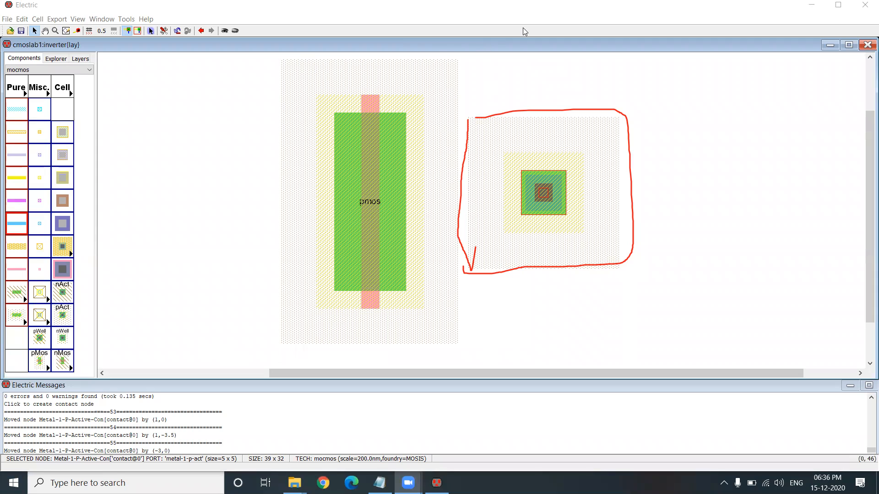
click(620, 64)
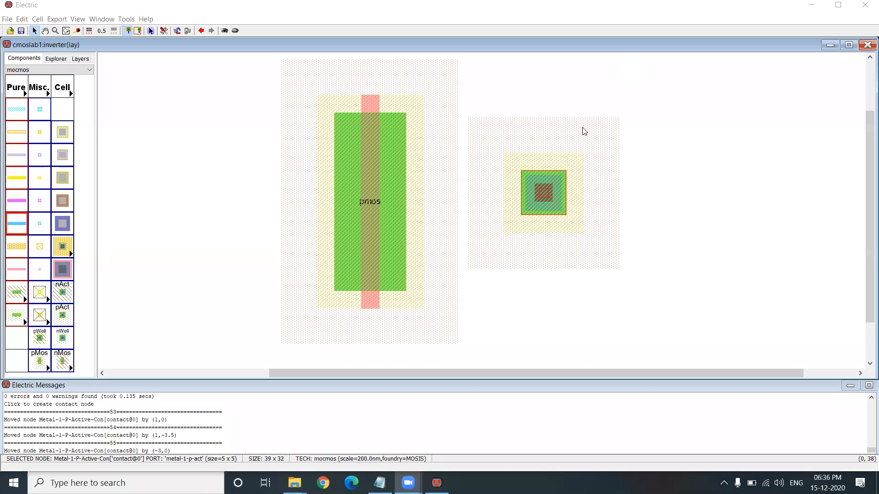
Set the P-active contact's Y size to 20 and move it 1 unit down, level with the pMOS transistor
double_click(540, 199)
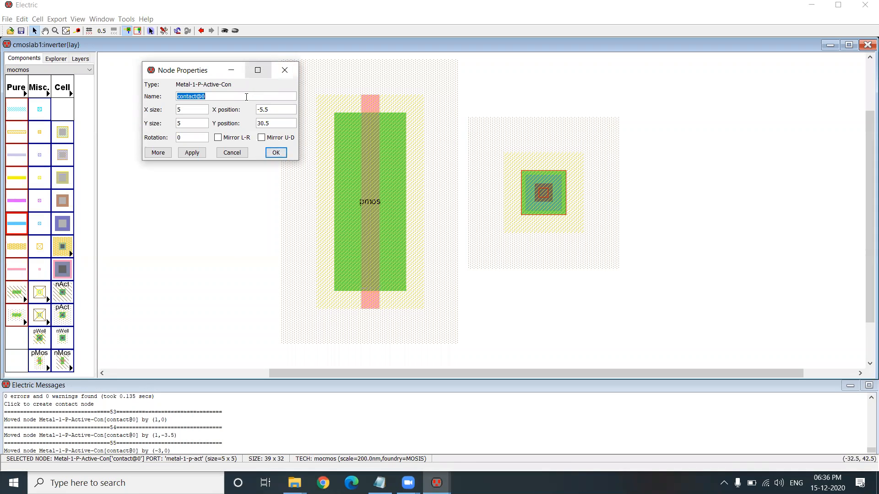
click(196, 113)
double_click(178, 123)
text(20)
key(Return)
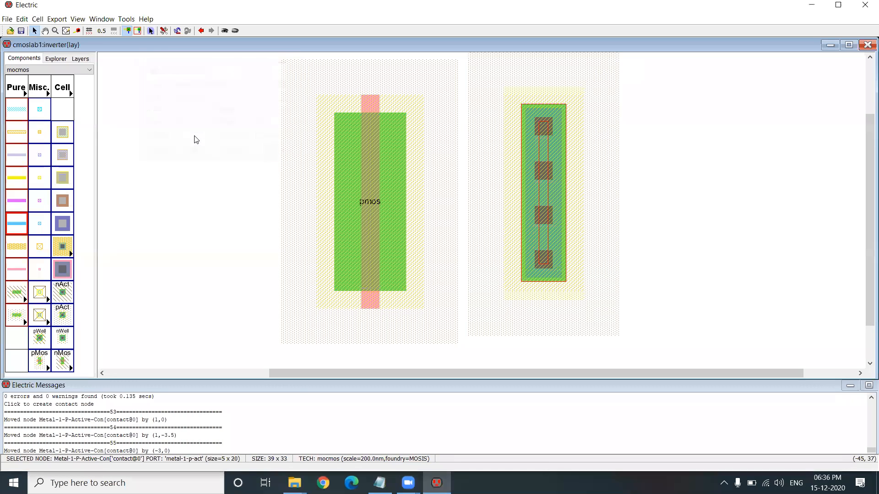
key(Down)
key(Down)
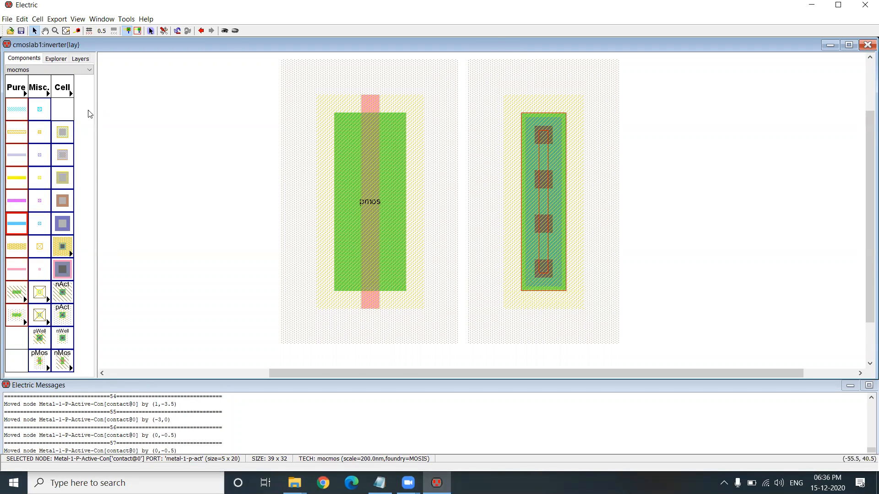
Copy the 5 x 20 P-active contact and place the duplicate on the other side of the pMOS transistor
click(569, 201)
click(556, 201)
click(615, 251)
click(560, 237)
click(192, 183)
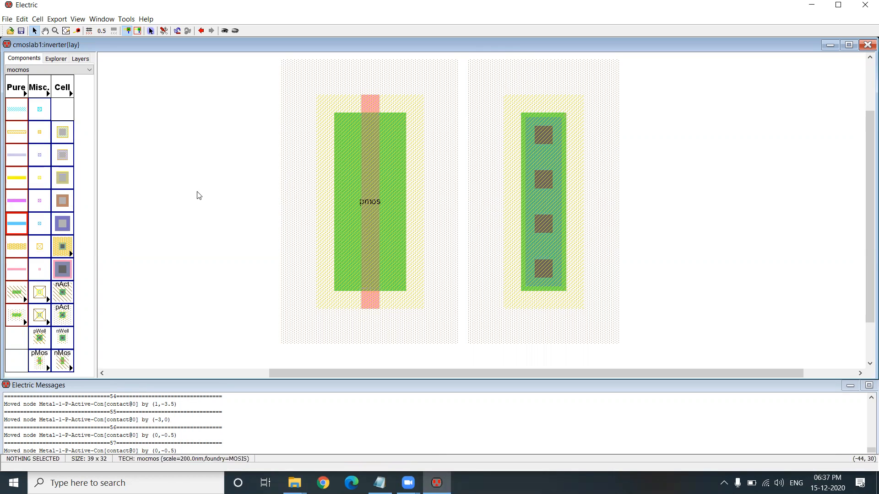
key(ctrl+v)
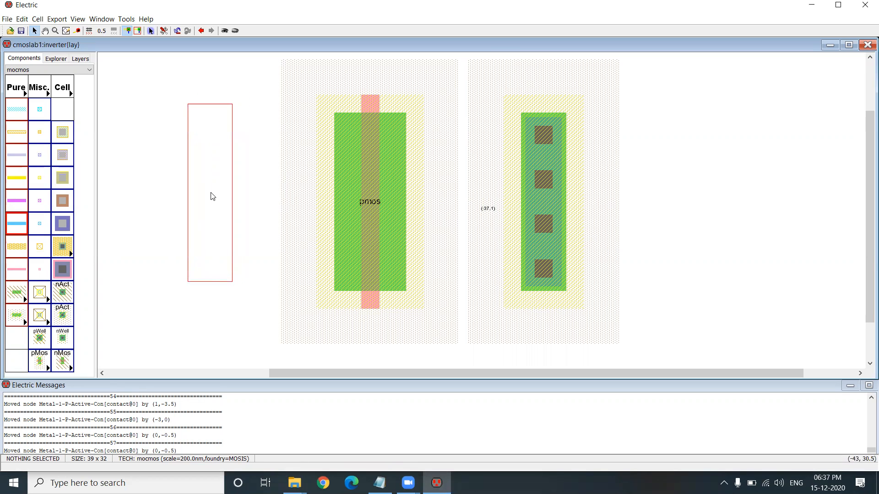
click(211, 189)
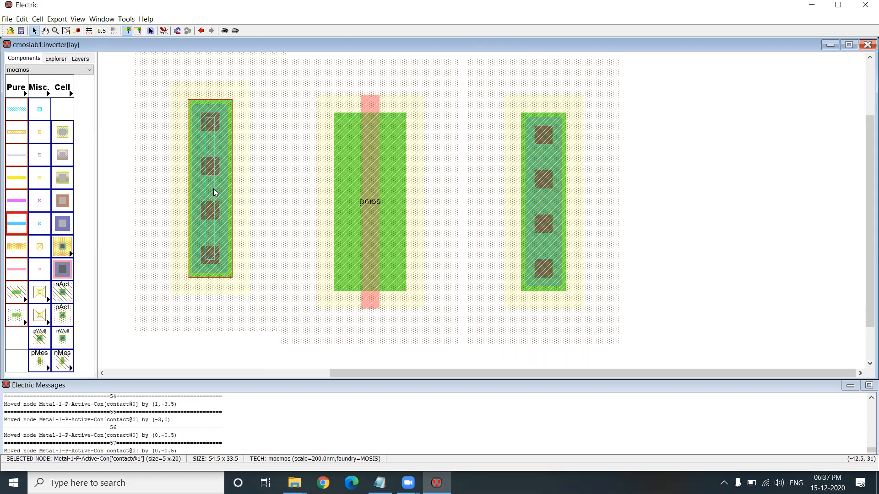
Nudge the duplicated P-active contact in 0.5-unit steps, about 1 unit left and 1.5 units down overall, level with the transistor
key(Down)
key(Down)
key(Down)
key(Down)
key(Up)
key(Up)
key(Down)
key(Down)
key(Up)
key(Left)
key(Left)
key(Left)
key(Left)
key(Left)
key(Right)
key(Right)
key(Right)
key(Right)
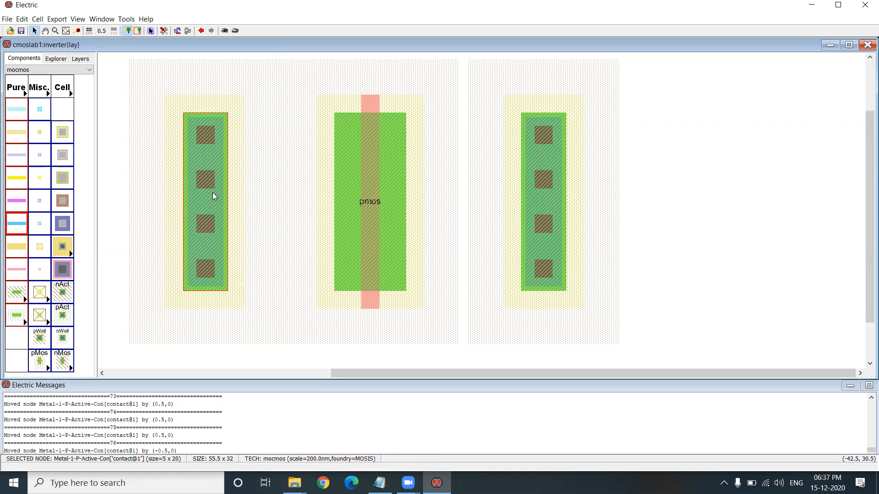
key(Left)
key(Left)
key(Right)
key(Right)
key(Right)
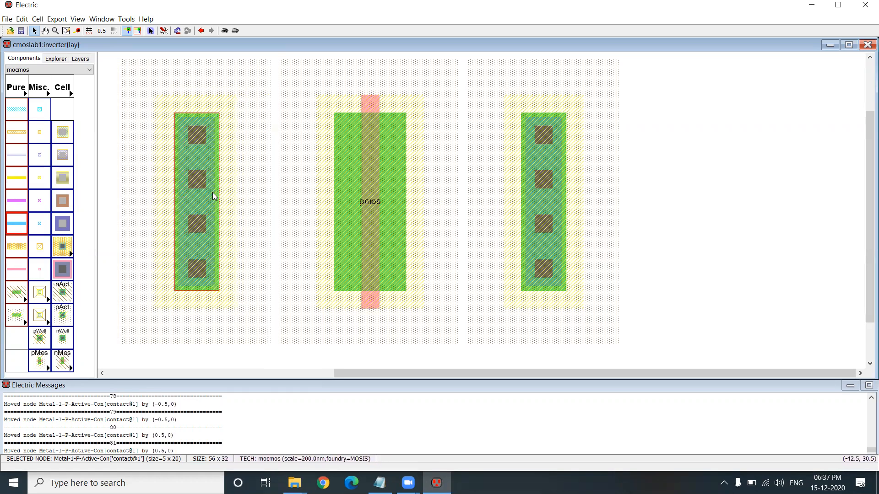
key(Up)
key(Up)
key(Down)
key(Down)
key(Down)
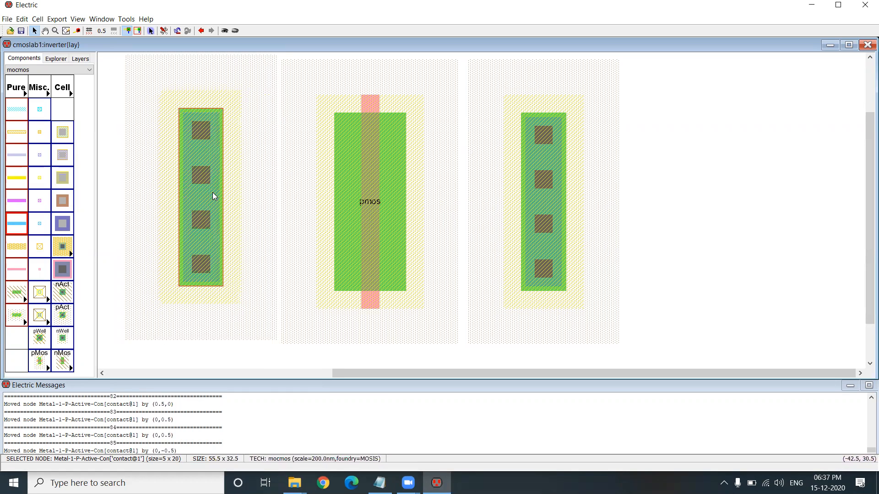
key(Up)
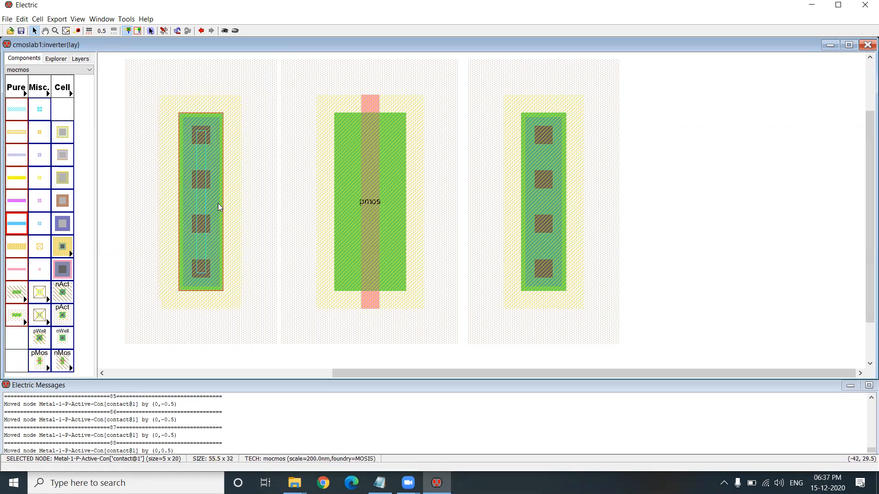
click(262, 196)
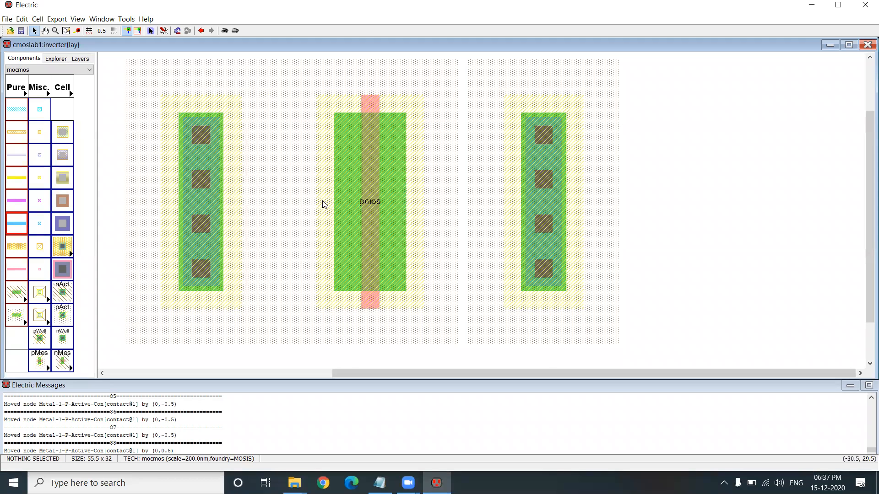
Wire the right and left P-active contacts to the facing diffusion ports of the pMOS transistor with P-Active arcs
click(541, 197)
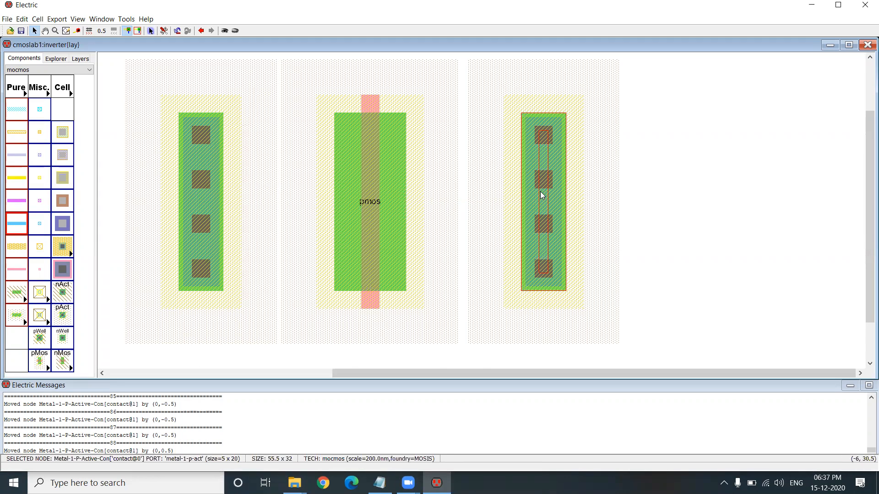
right_click(402, 201)
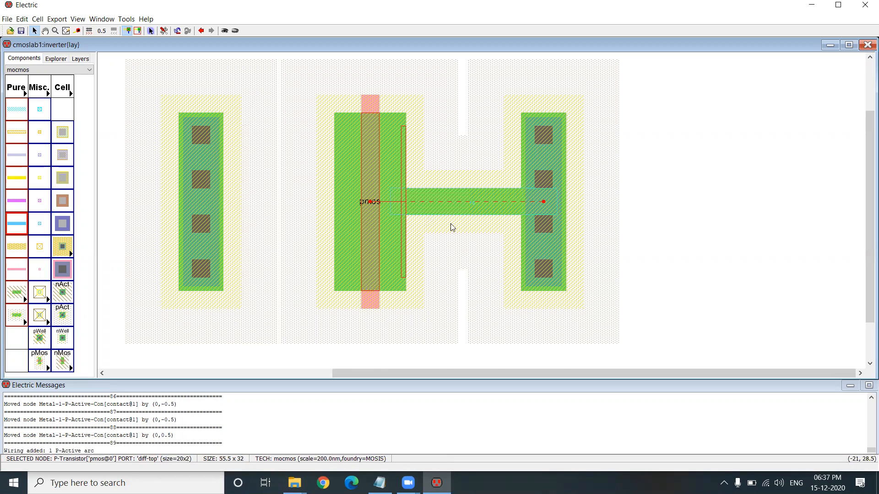
click(214, 200)
right_click(338, 202)
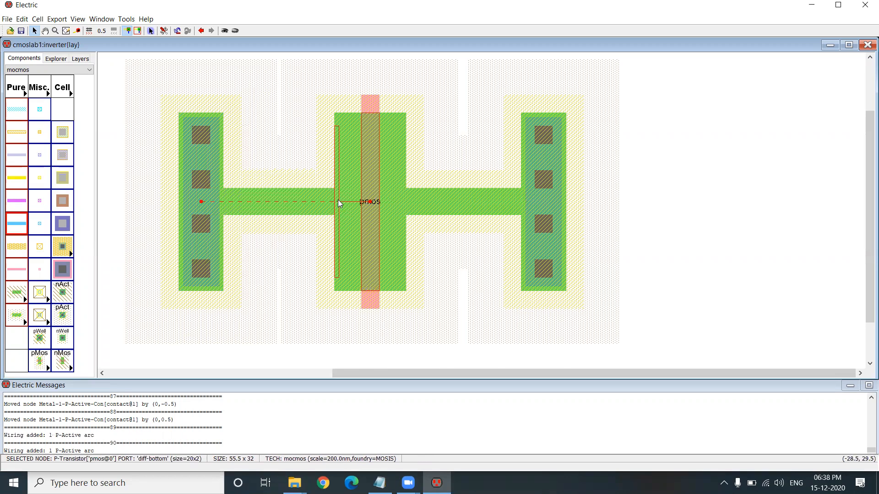
click(683, 215)
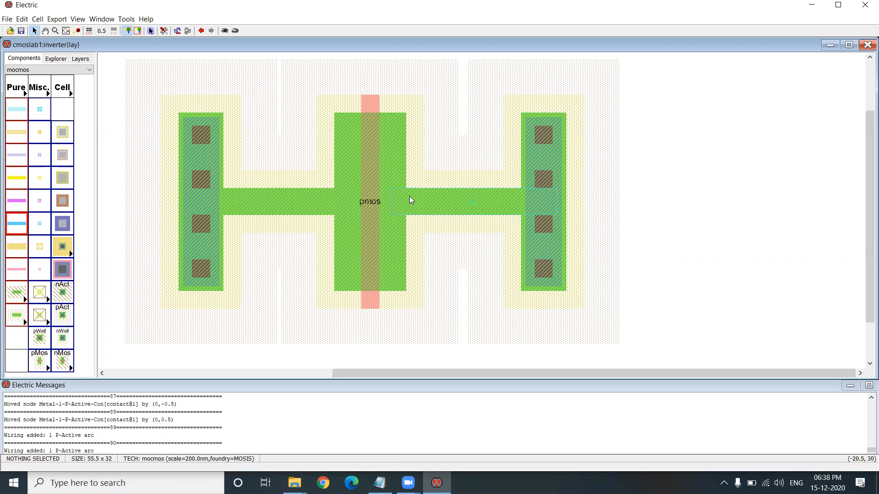
Move the right P-active contact 14.5 units left onto the transistor's active edge, keeping it vertically aligned with the transistor
click(555, 284)
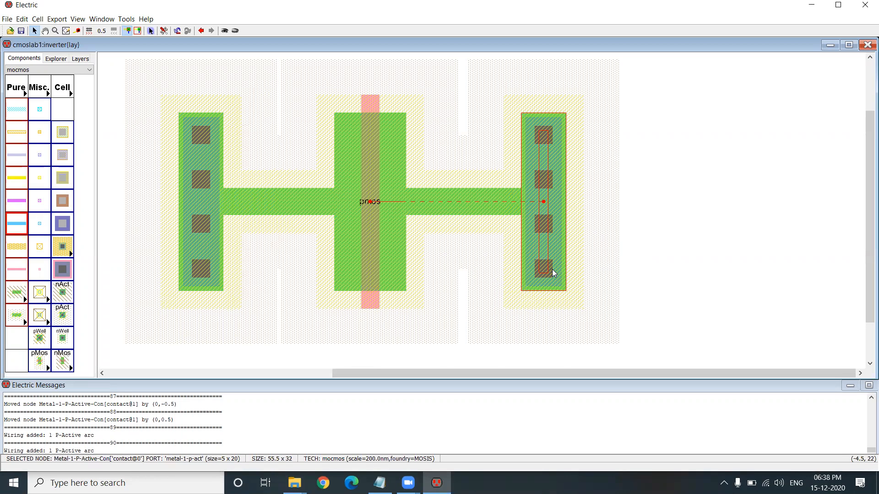
drag(553, 273, 498, 265)
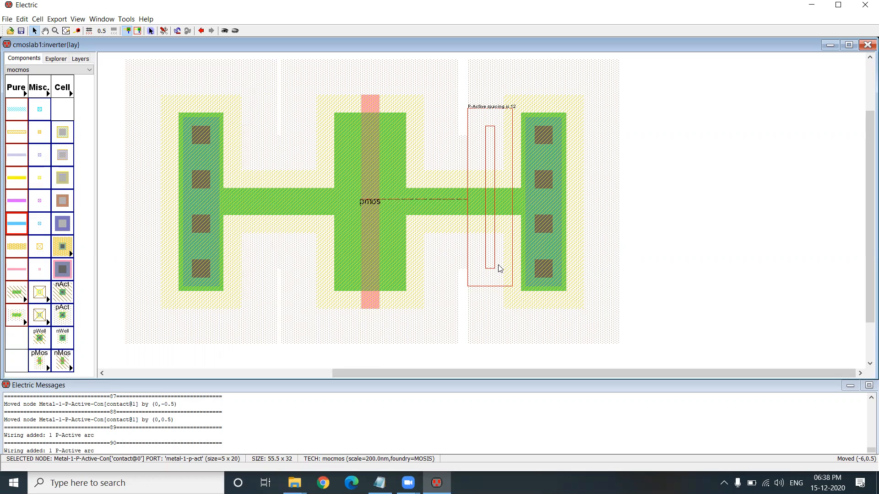
drag(499, 268, 499, 269)
drag(499, 269, 426, 270)
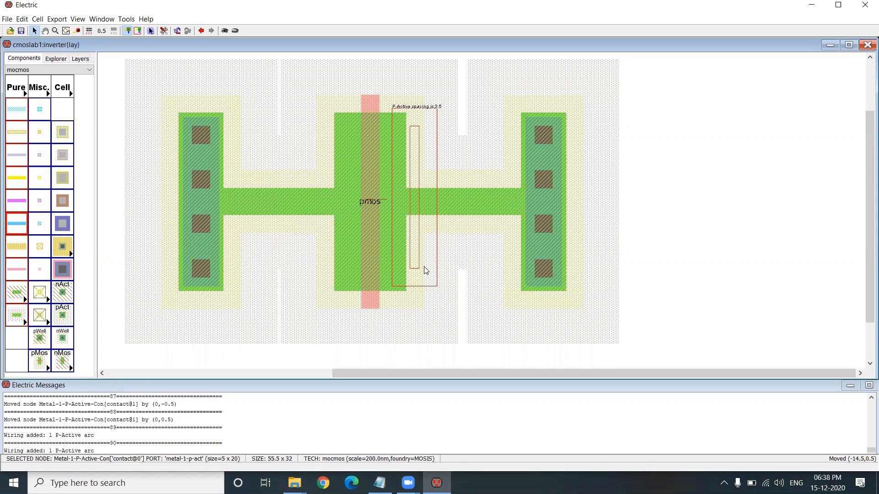
drag(426, 270, 425, 270)
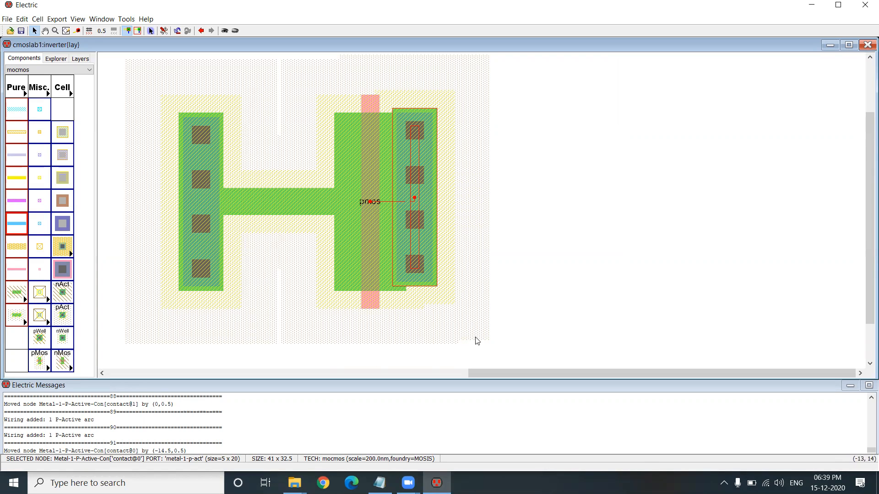
key(Down)
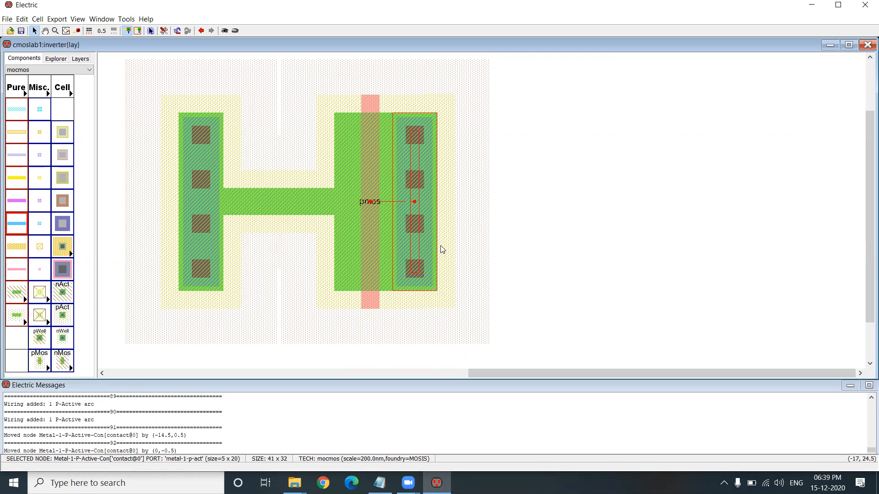
Move the left P-active contact 14 units right so it overlaps the transistor's left active edge
click(205, 253)
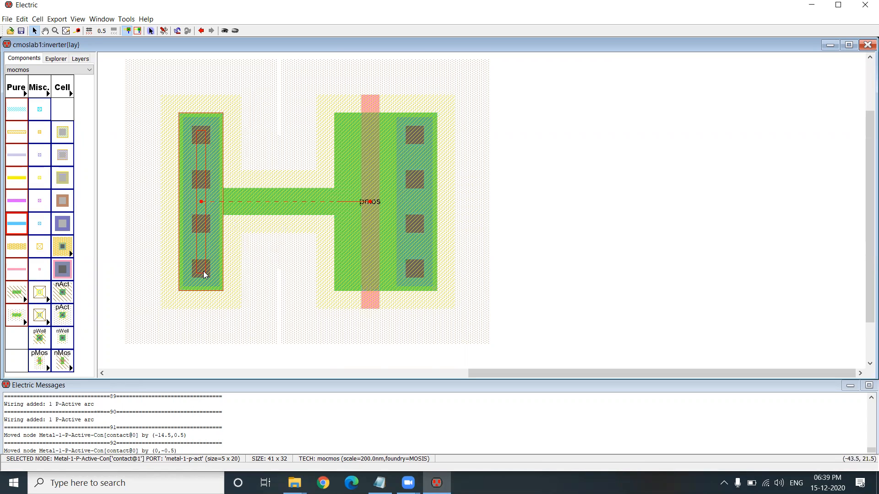
drag(203, 271, 293, 272)
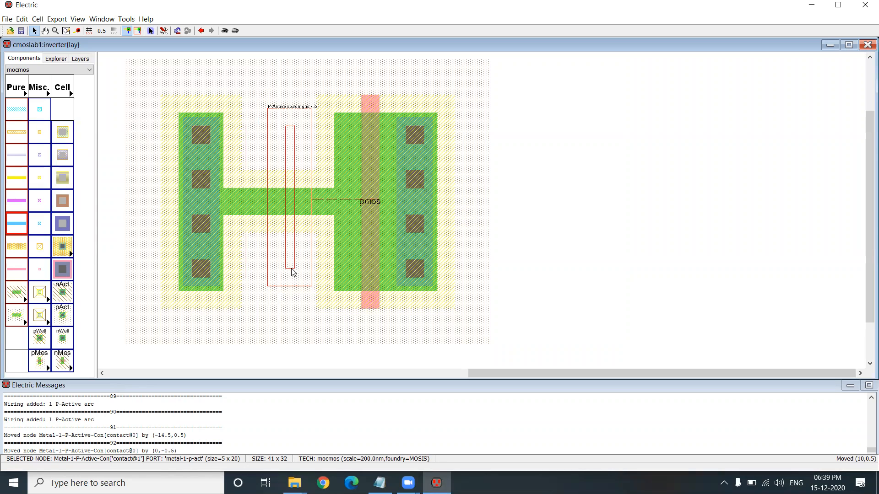
drag(294, 272, 330, 274)
click(557, 220)
Save the cmoslab1 library with the updated inverter layout
scroll(551, 212, down, 1)
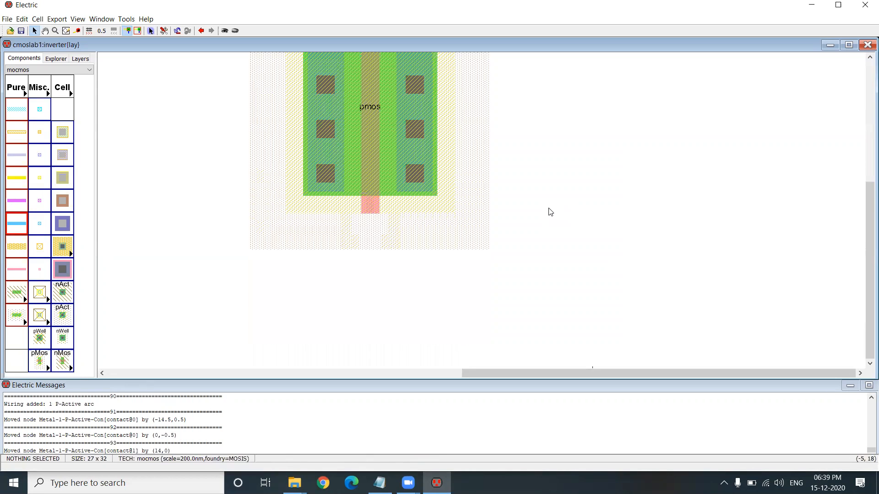
scroll(544, 204, up, 1)
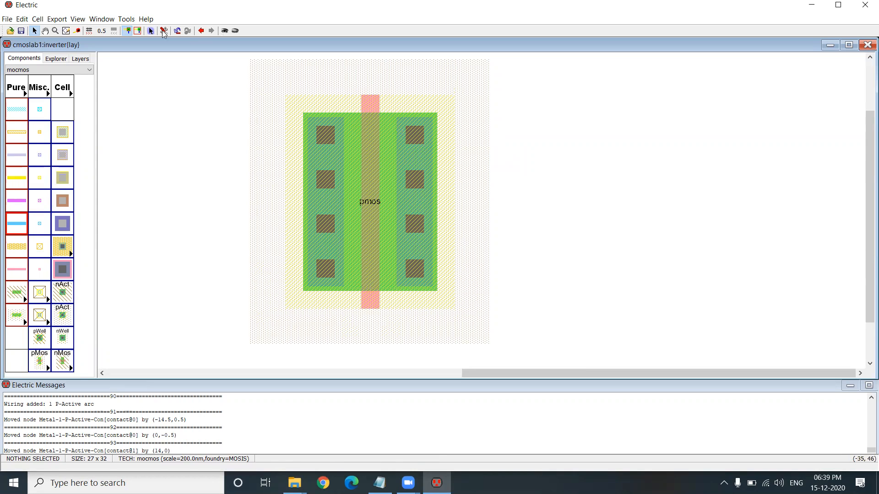
key(ctrl+s)
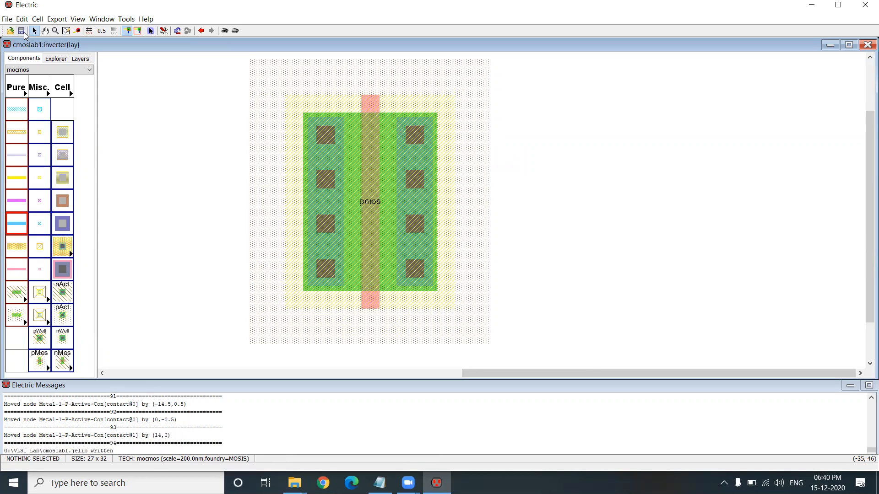
click(21, 31)
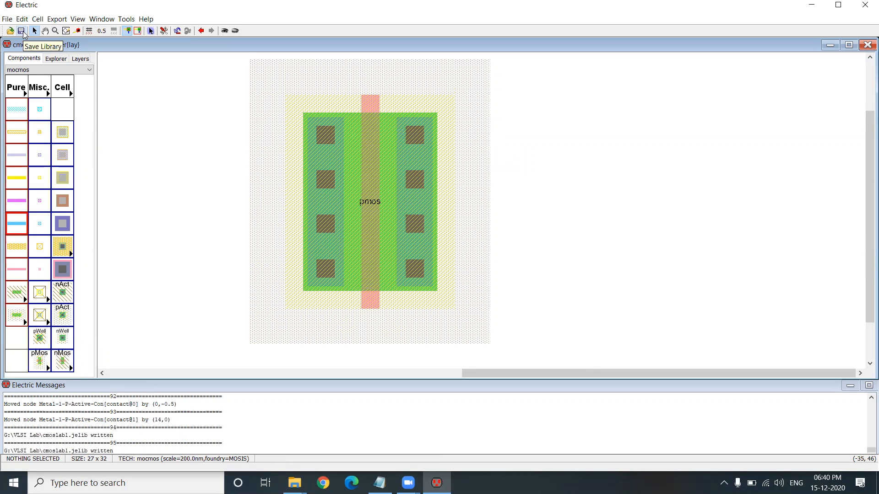
click(23, 32)
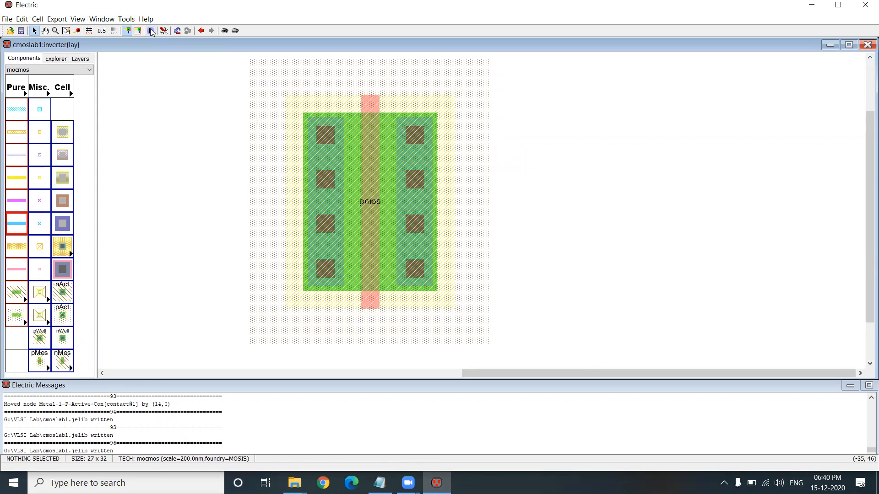
Run a hierarchical DRC check on the inverter layout with both contacts attached to the pMOS transistor
click(131, 21)
mouse_move(143, 36)
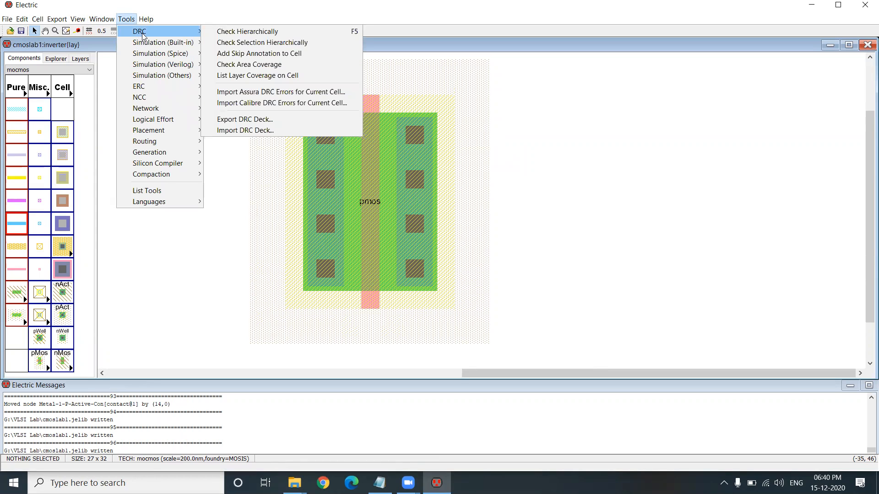
click(219, 36)
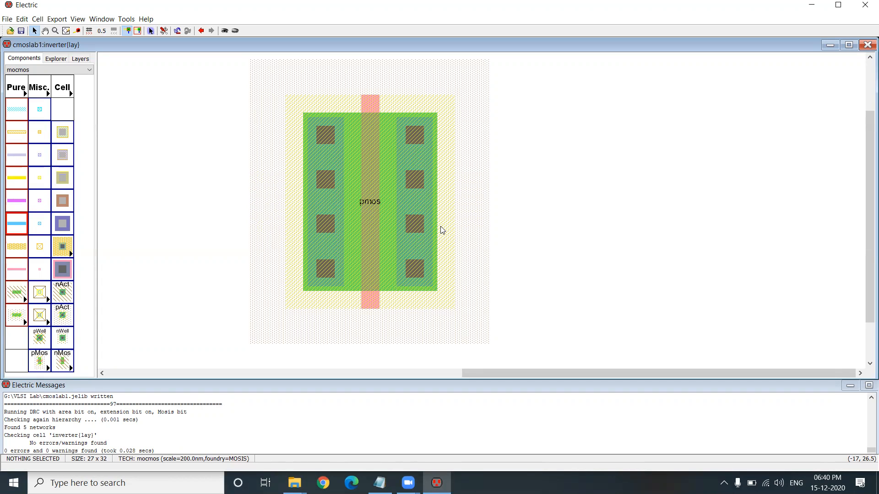
Try moving the complete pMOS transistor and contact group 0.5 units left and 15.5 units up, and undo the move
scroll(379, 170, down, 3)
scroll(379, 171, up, 3)
ctrl+scroll(379, 173, down, 1)
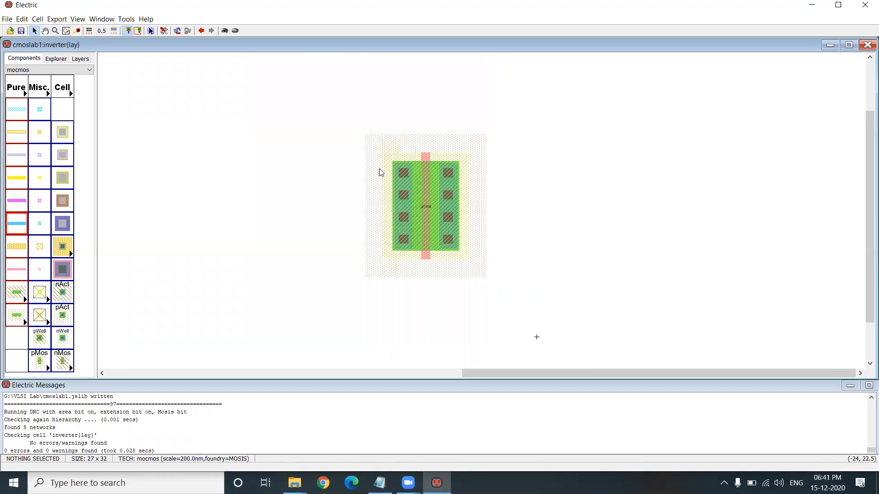
drag(338, 117, 550, 310)
click(302, 217)
drag(348, 115, 521, 285)
drag(426, 188, 422, 122)
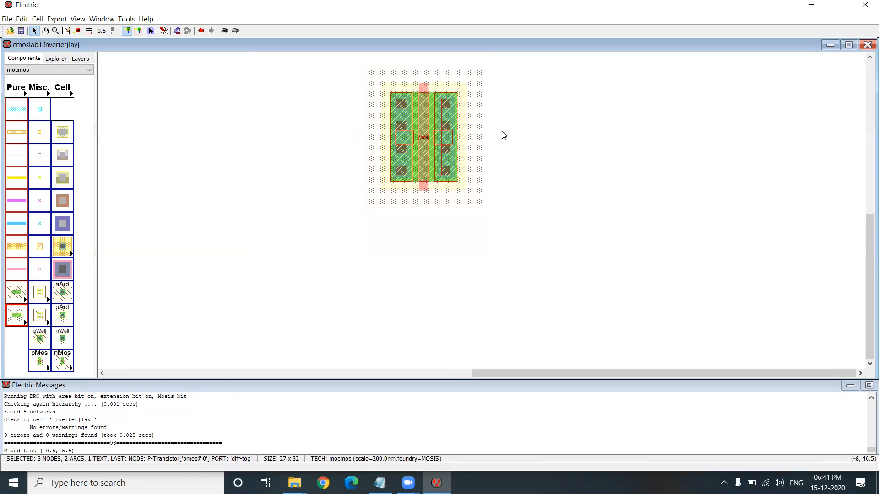
click(510, 136)
key(ctrl+z)
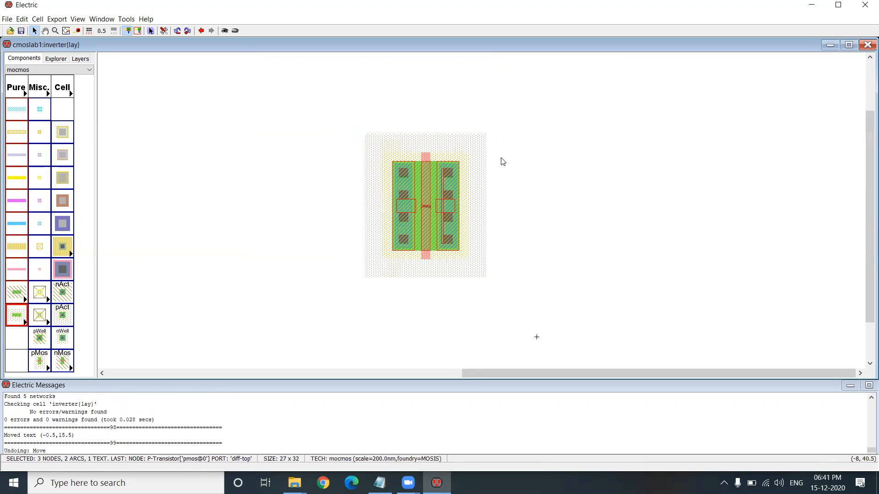
Move the complete pMOS group with its contacts and arcs 1 unit left and 20.5 units up, farther above the origin
drag(333, 99, 510, 293)
drag(315, 87, 544, 305)
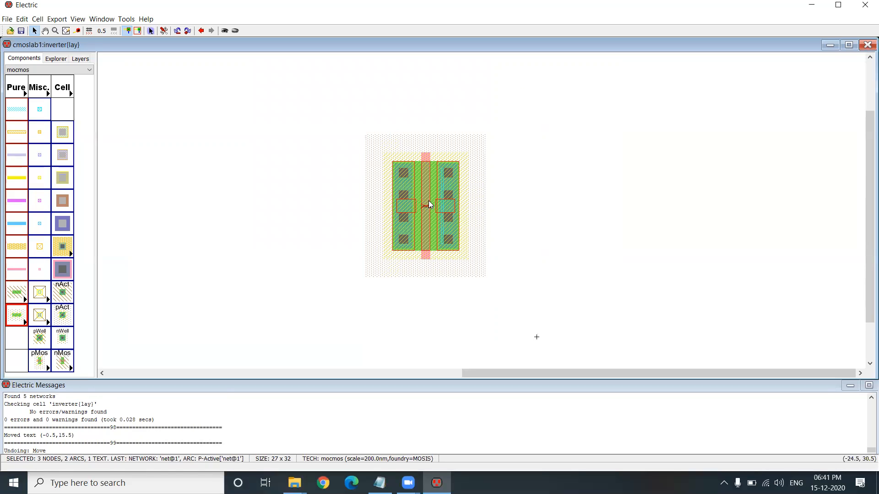
drag(428, 200, 425, 114)
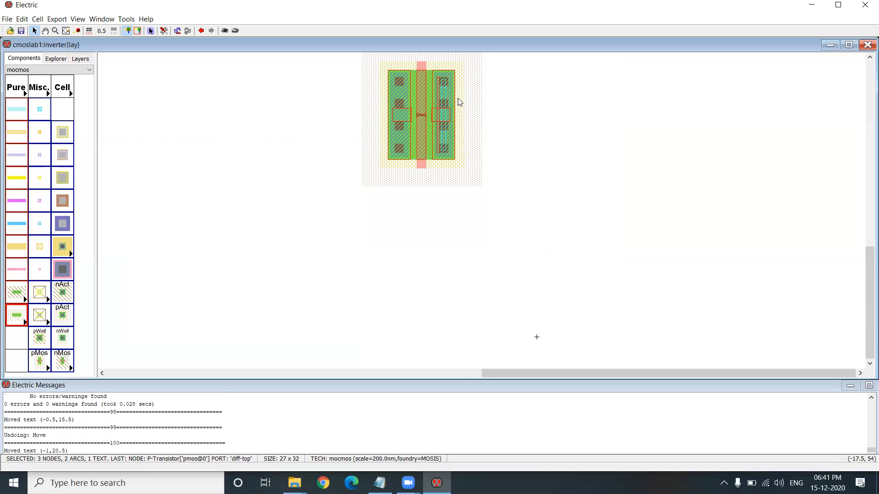
scroll(502, 120, down, 2)
drag(865, 288, 865, 248)
click(508, 269)
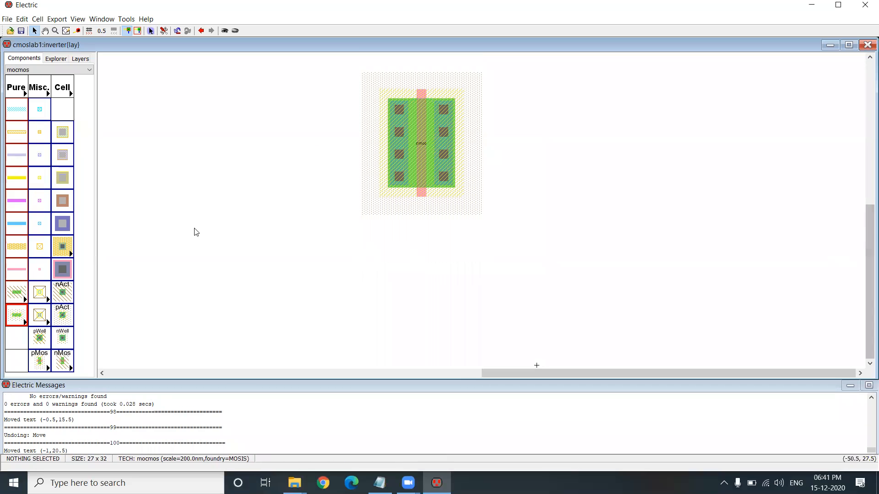
Place an nMOS transistor in the free space below the pMOS group and rotate it 90 degrees
click(67, 363)
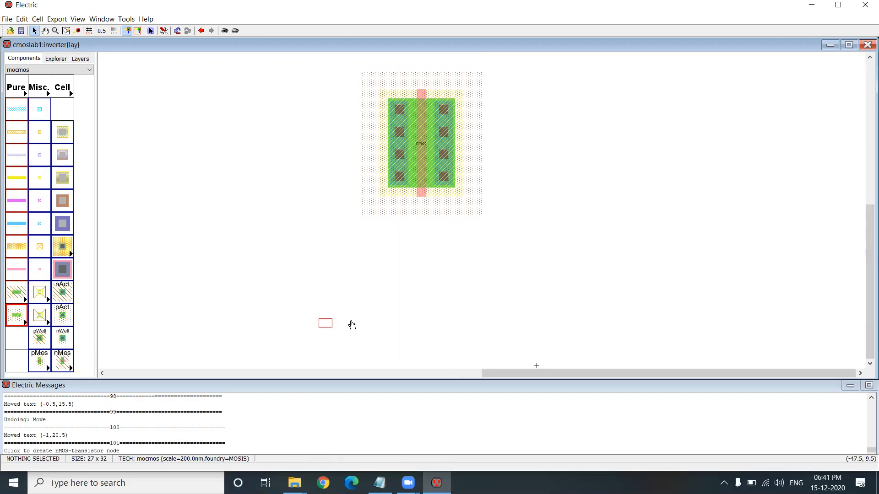
click(415, 284)
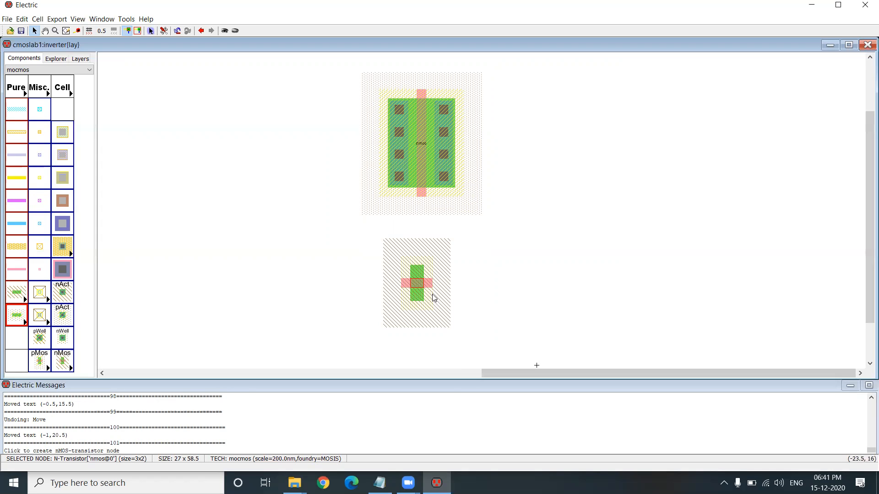
key(ctrl+j)
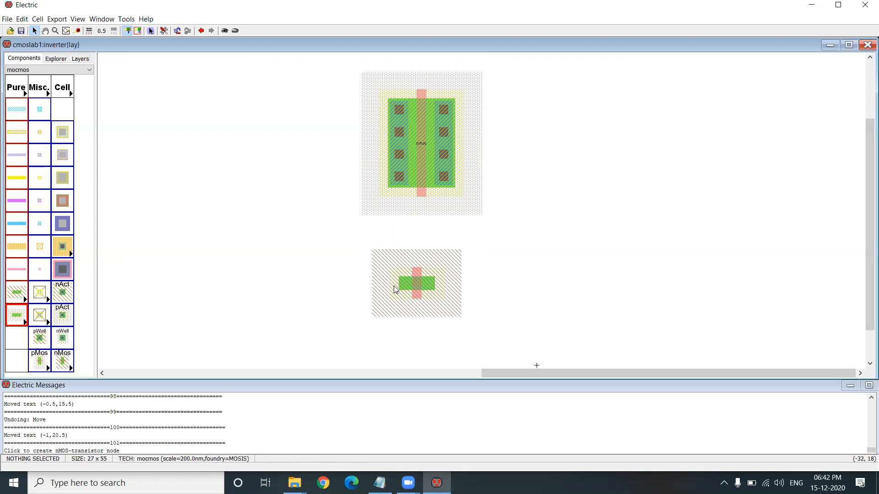
Set the nMOS transistor's width to 10
double_click(417, 286)
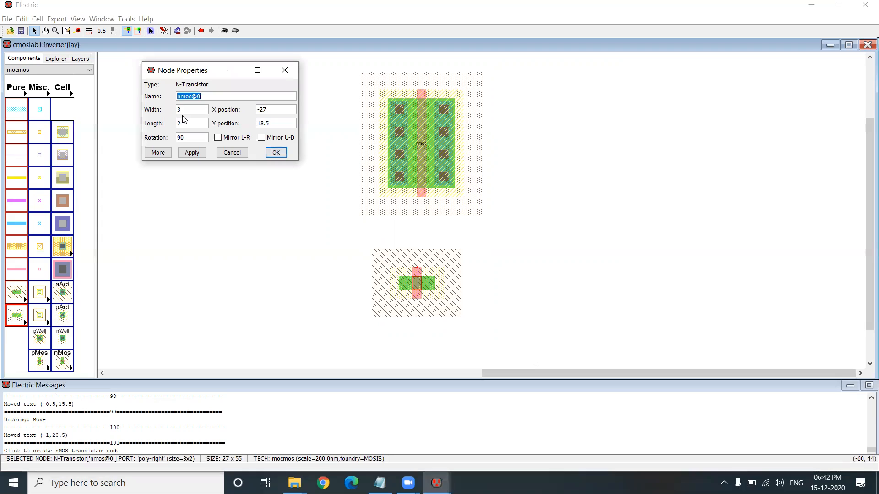
key(Tab)
text(1)
key(Return)
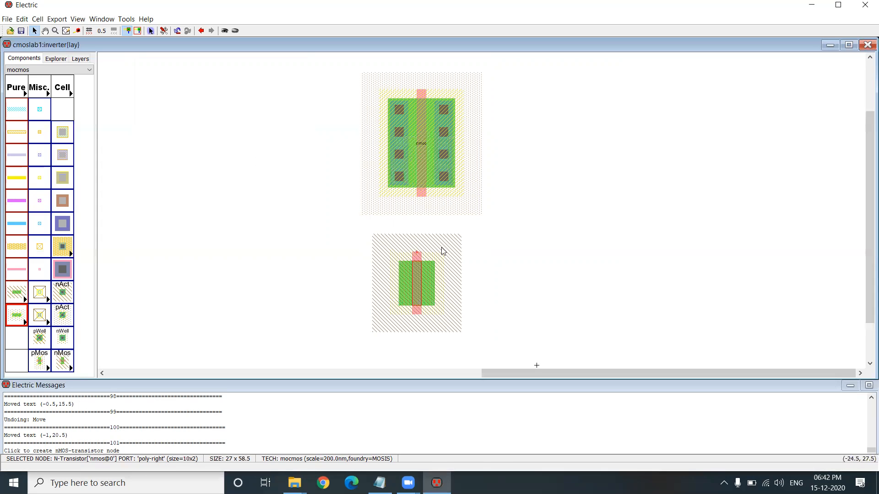
Move the nMOS transistor 5 units down, keeping its original horizontal position
drag(865, 267, 864, 299)
drag(370, 188, 488, 308)
drag(442, 251, 440, 273)
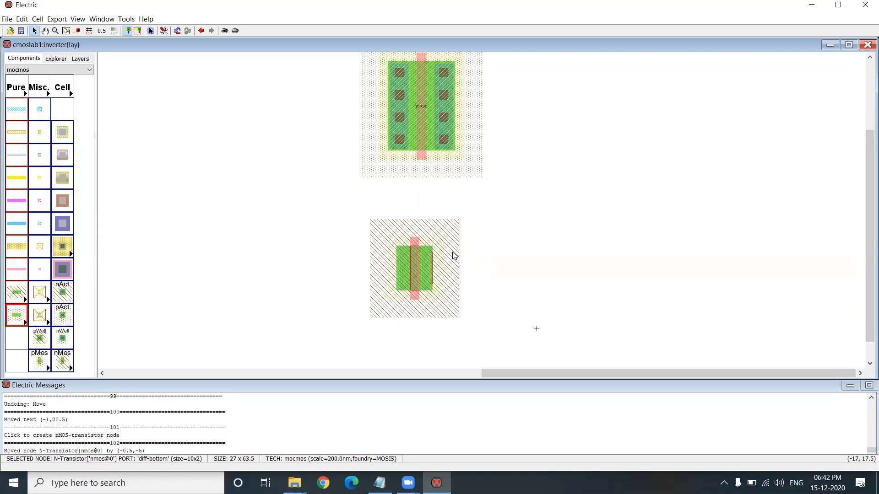
double_click(421, 259)
click(247, 153)
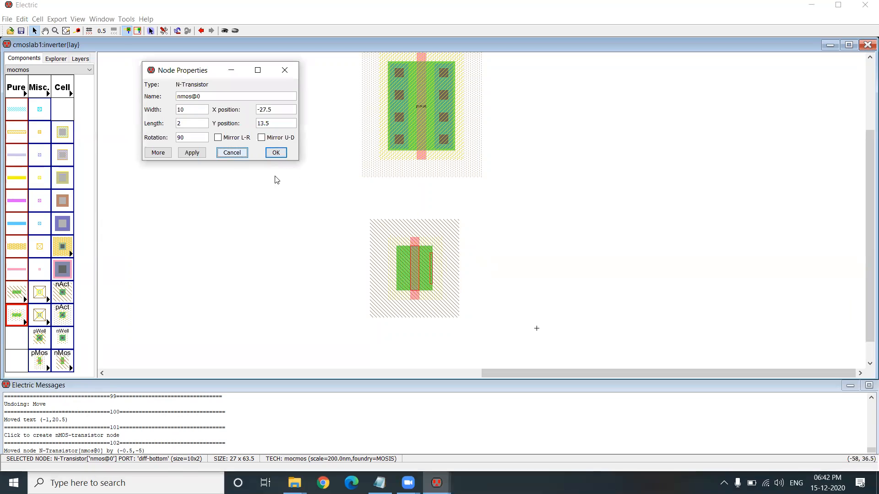
click(415, 273)
key(Right)
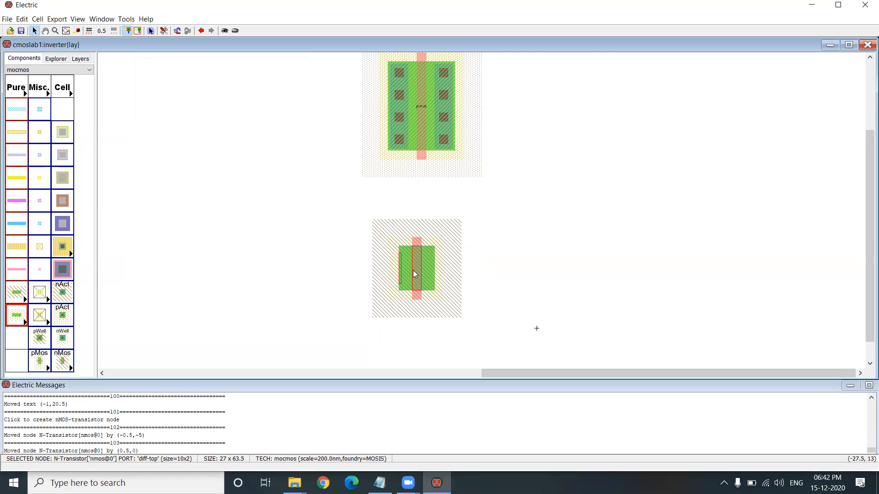
Nudge the nMOS transistor 1 unit right and about 12 units up, lining its gate up with the pMOS gate
scroll(412, 270, up, 1)
scroll(428, 251, down, 2)
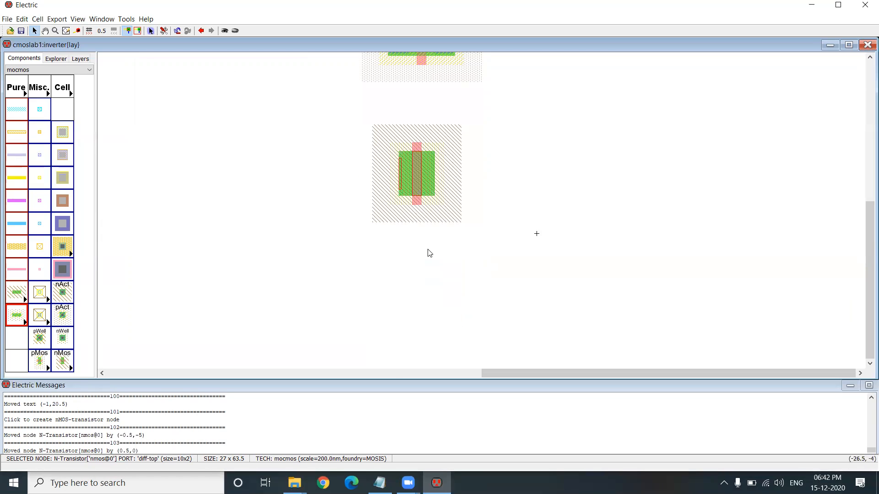
scroll(430, 232, up, 1)
drag(359, 217, 477, 327)
key(Up)
key(Up)
key(Up)
key(Up)
key(Up)
key(Up)
key(Up)
key(Up)
key(Up)
key(Up)
key(Up)
key(Up)
key(Up)
key(Up)
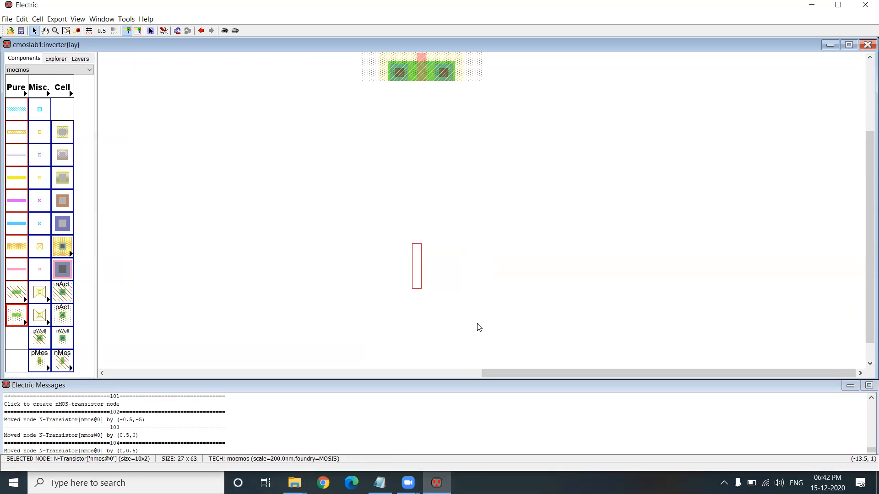
key(Down)
key(Down)
key(Right)
key(Up)
key(Up)
key(Up)
key(Up)
key(Up)
key(Right)
key(Up)
key(Up)
key(Up)
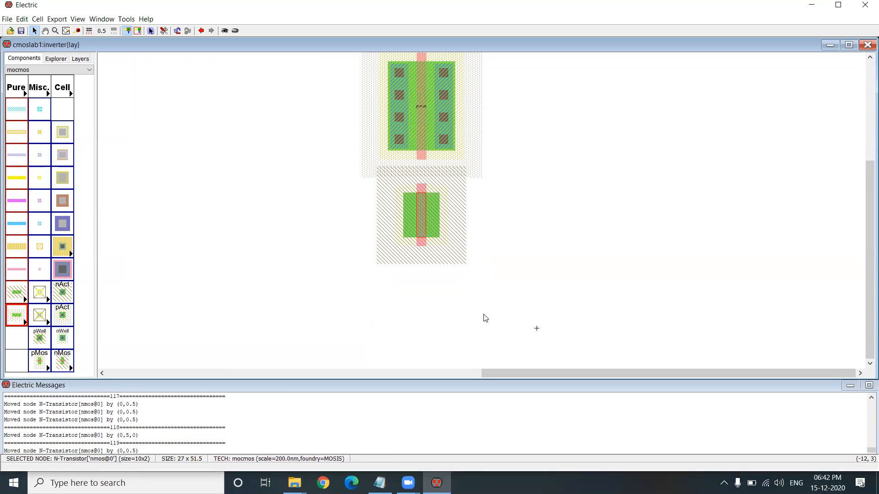
Try nudging the nMOS transistor farther up until its well overlaps the pMOS well
key(Up)
key(Up)
key(Up)
key(Up)
key(Up)
key(Up)
key(Up)
key(Up)
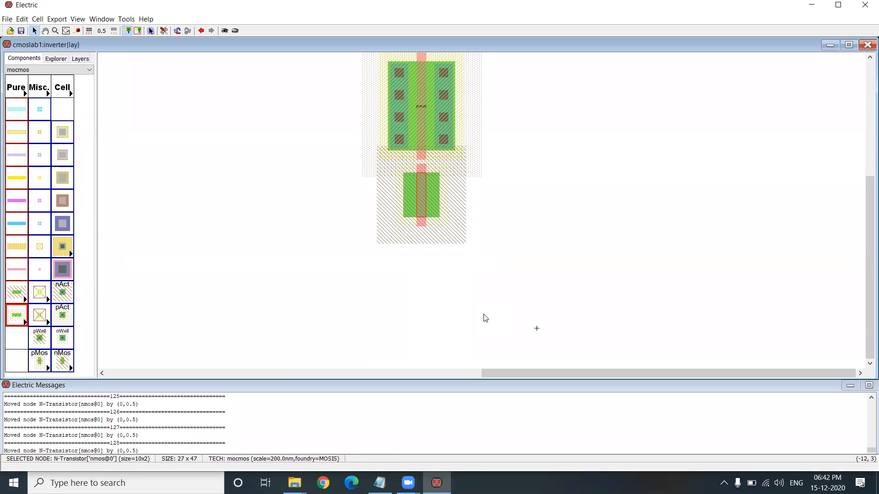
Nudge the nMOS transistor straight down until there is a clear gap between its well and the pMOS well
key(Down)
key(Down)
key(Down)
key(Down)
key(Down)
key(Down)
key(Down)
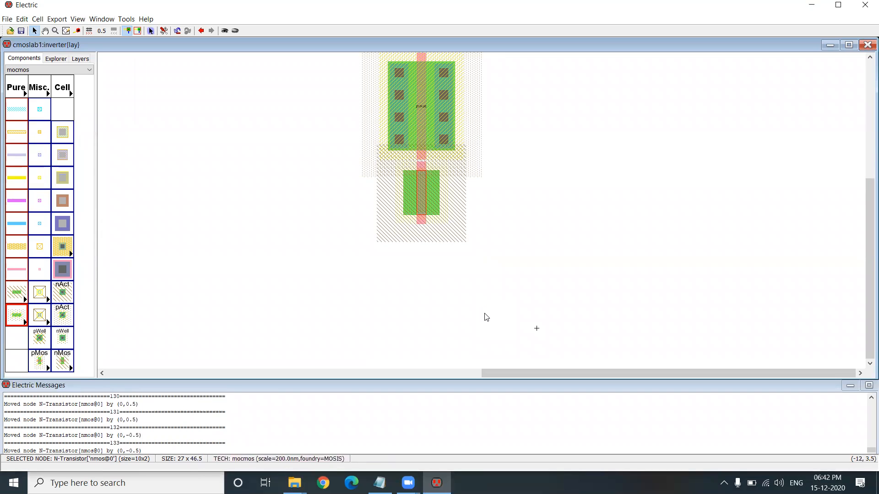
key(Down)
key(Down)
key(Down)
key(Down)
key(Down)
key(Down)
key(Down)
key(Down)
key(Down)
key(Down)
key(Down)
key(Down)
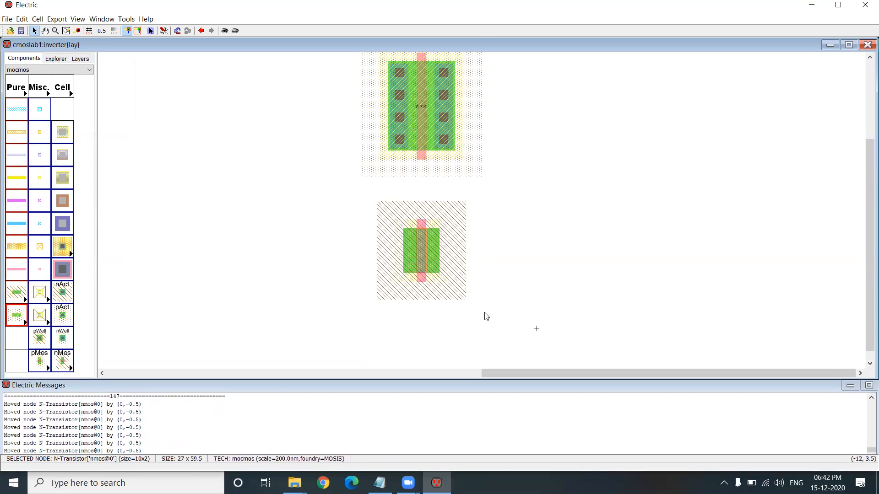
key(Down)
key(Down)
key(Down)
key(Down)
key(Down)
key(Down)
key(Down)
key(Down)
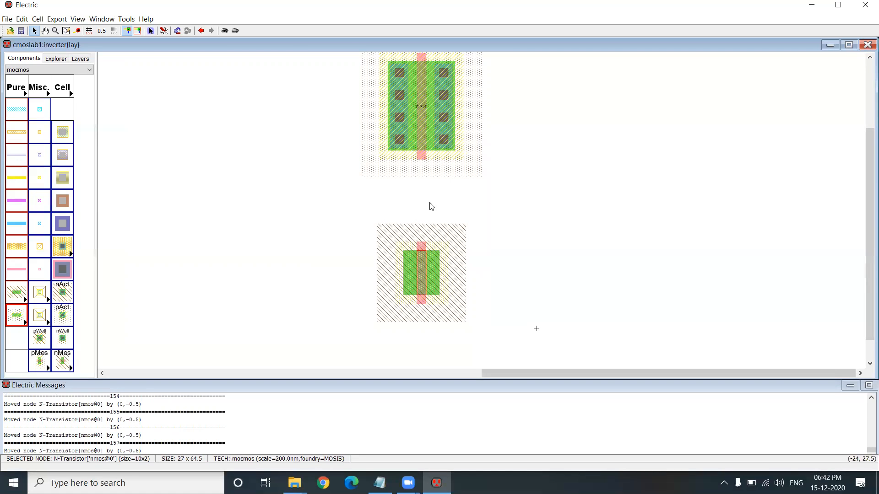
drag(351, 179, 512, 225)
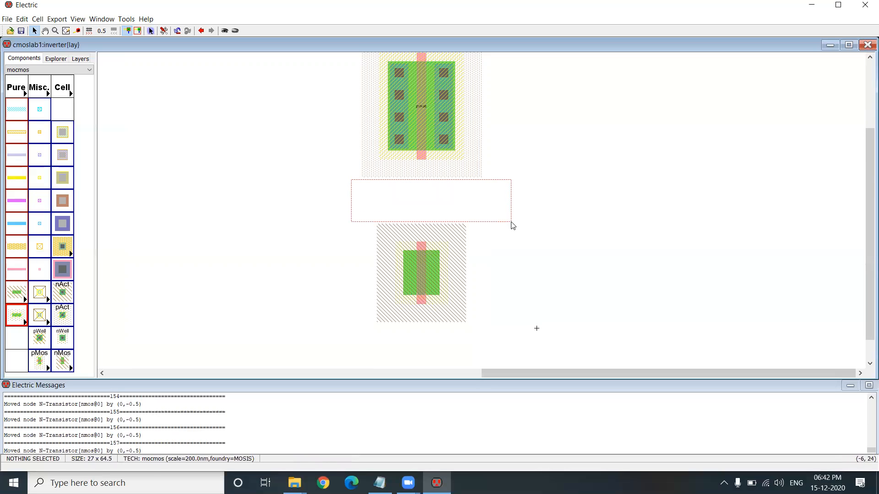
drag(512, 225, 512, 225)
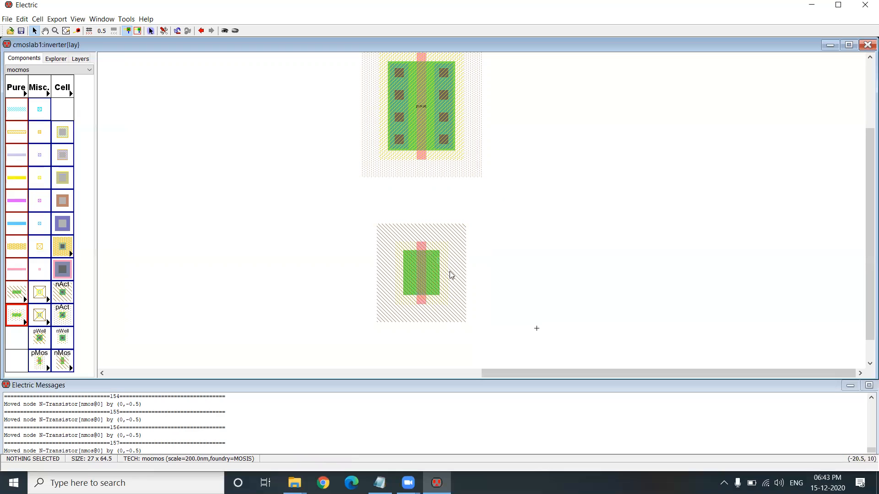
Attach a SPICE model attribute to the nMOS transistor
click(427, 281)
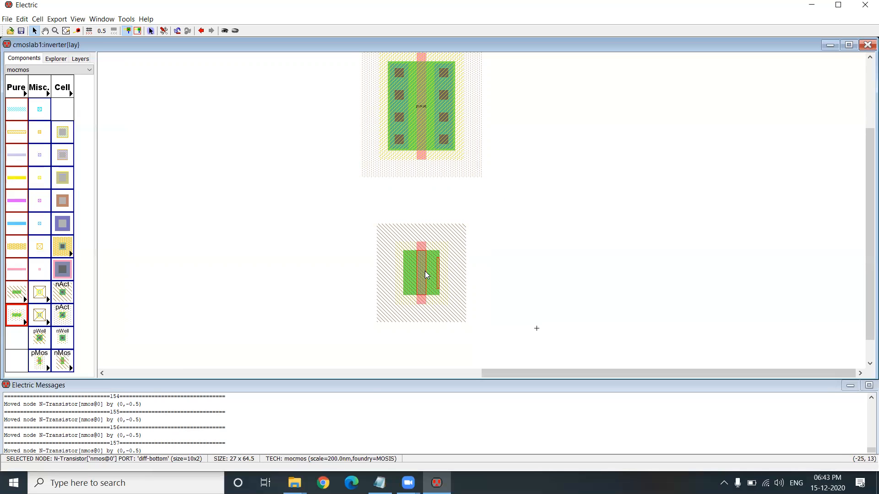
click(126, 19)
mouse_move(137, 54)
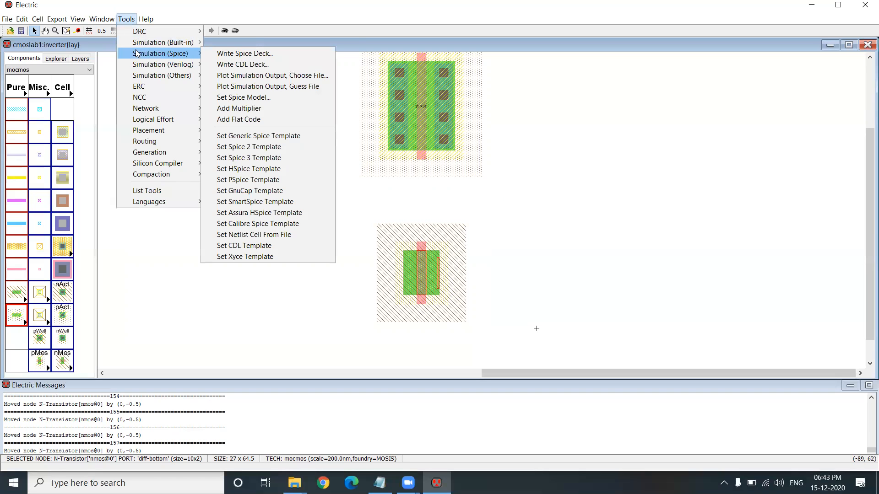
click(244, 97)
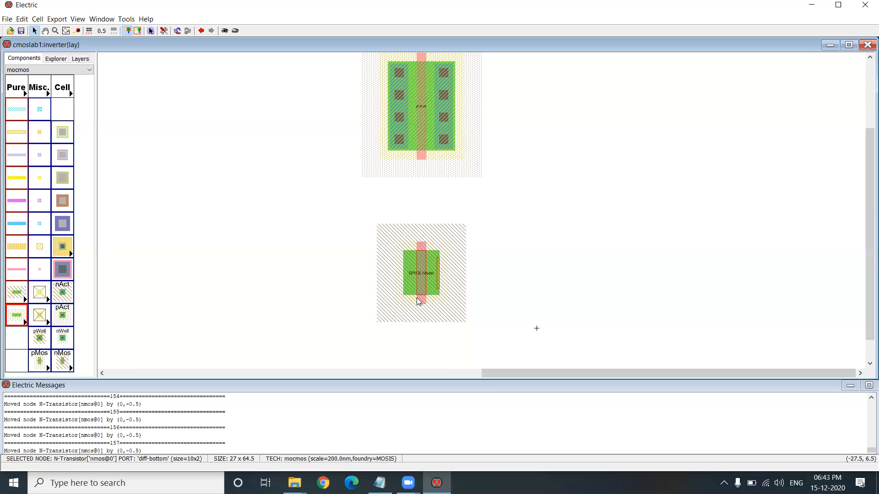
Change the SPICE model text on the nMOS transistor to nmos
ctrl+scroll(423, 289, up, 1)
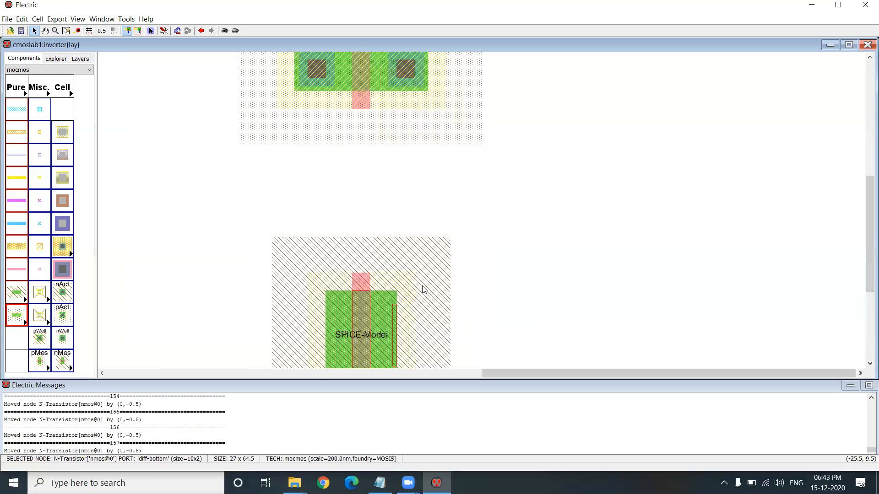
scroll(402, 275, down, 2)
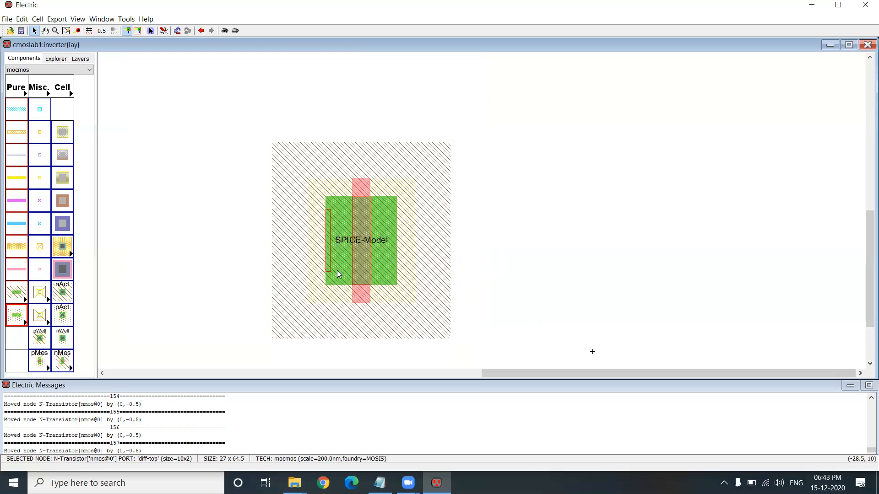
click(347, 247)
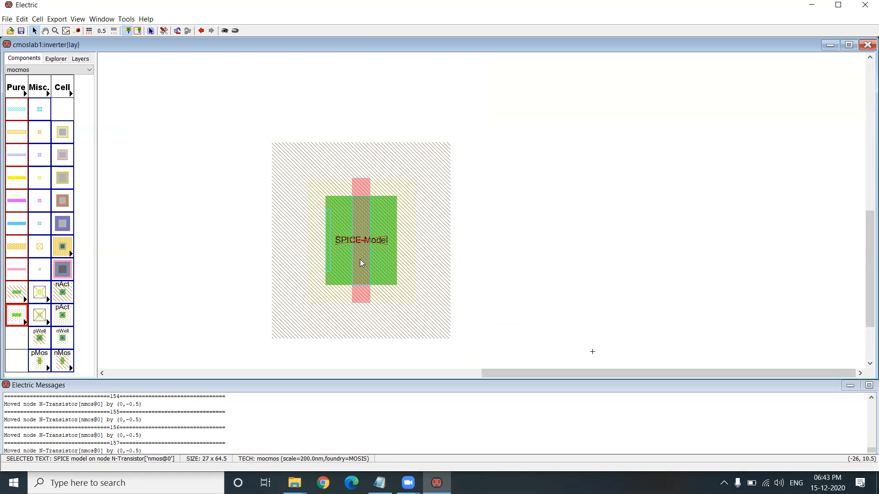
double_click(360, 259)
text(nmos)
key(Return)
click(492, 174)
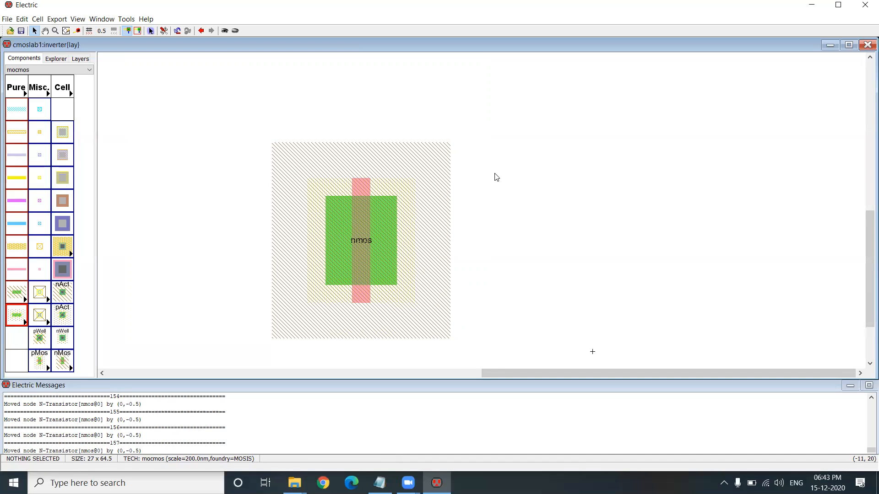
Place a Metal-1-N-Active contact to the right of the nMOS transistor
click(64, 296)
click(64, 295)
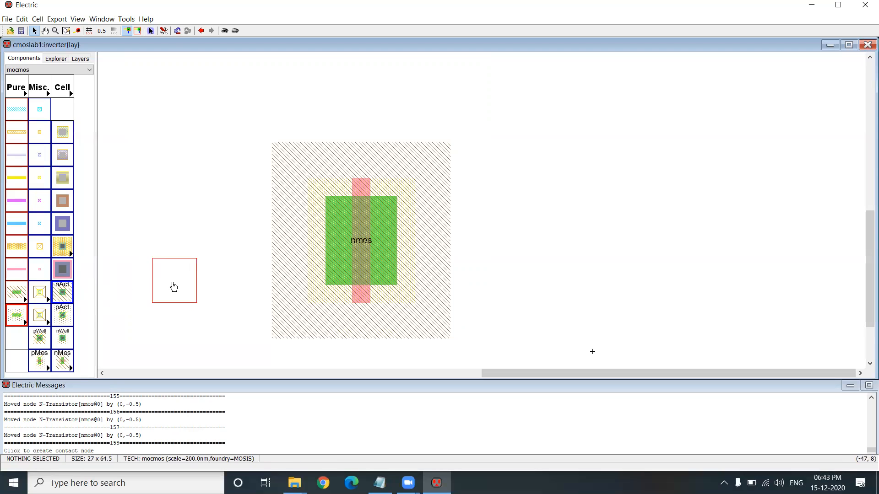
click(552, 242)
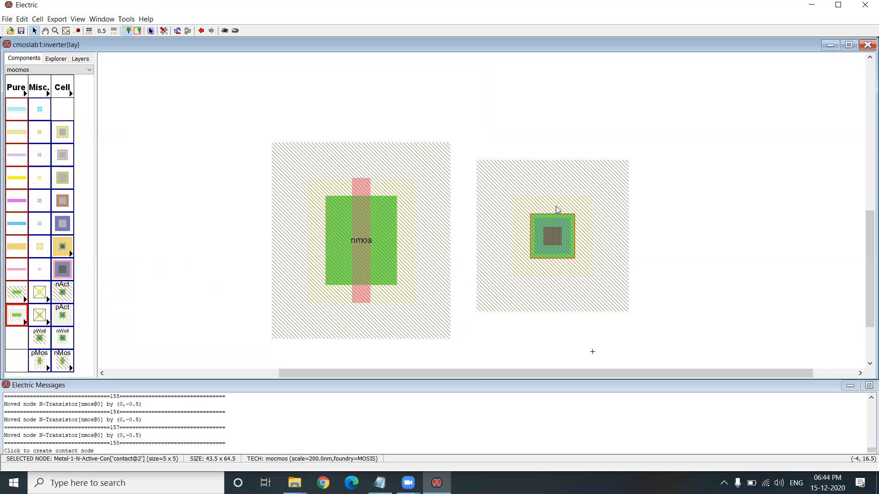
Set the N-active contact's Y size to 10 and lower it 0.5 units, level with the nMOS active area
double_click(552, 236)
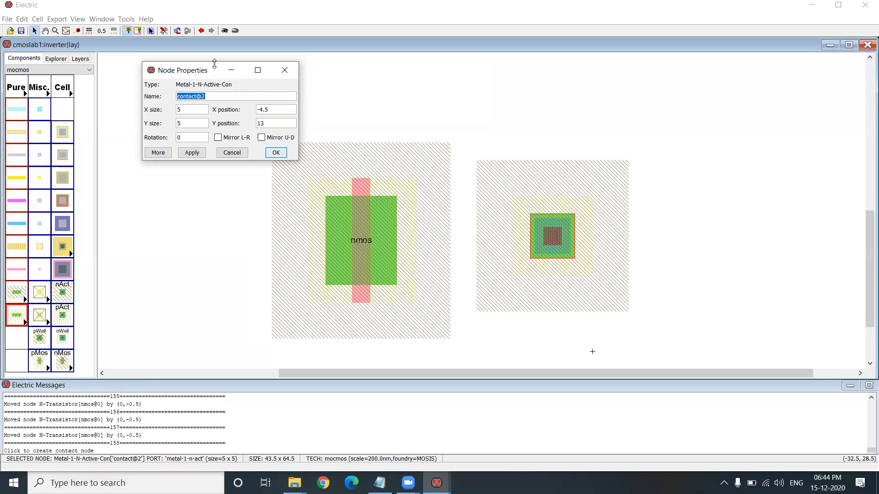
click(184, 122)
drag(184, 123, 161, 127)
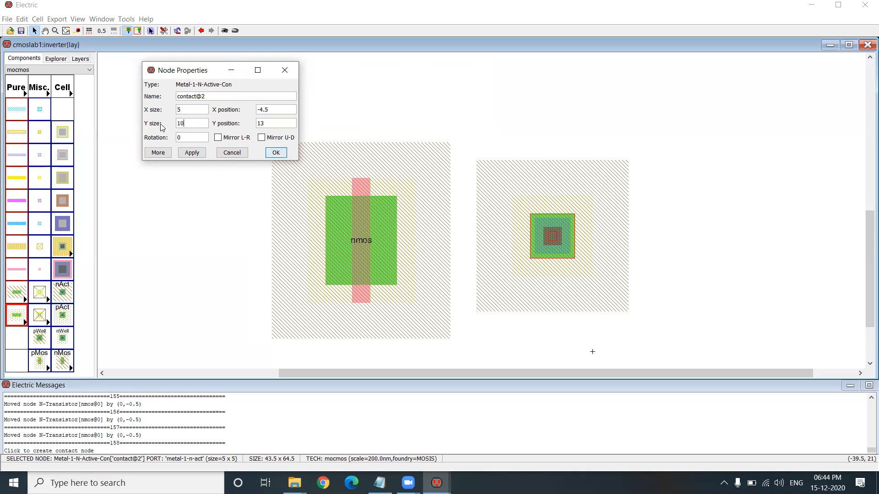
key(Return)
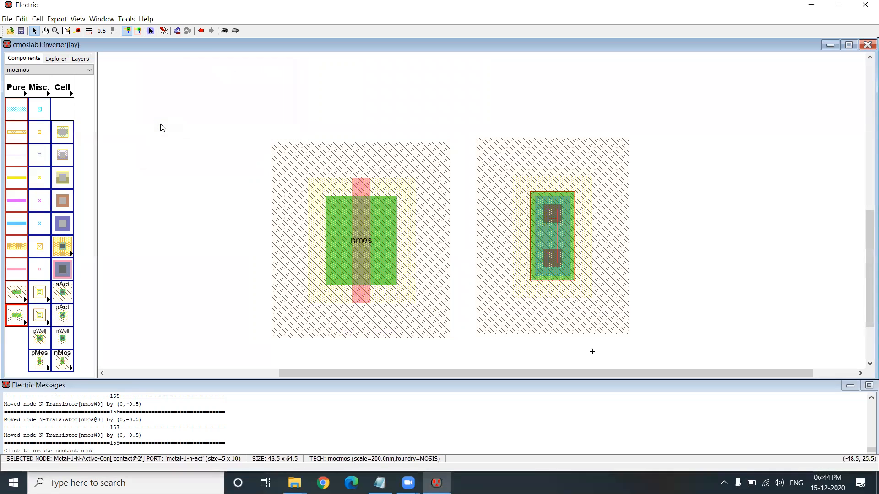
key(Down)
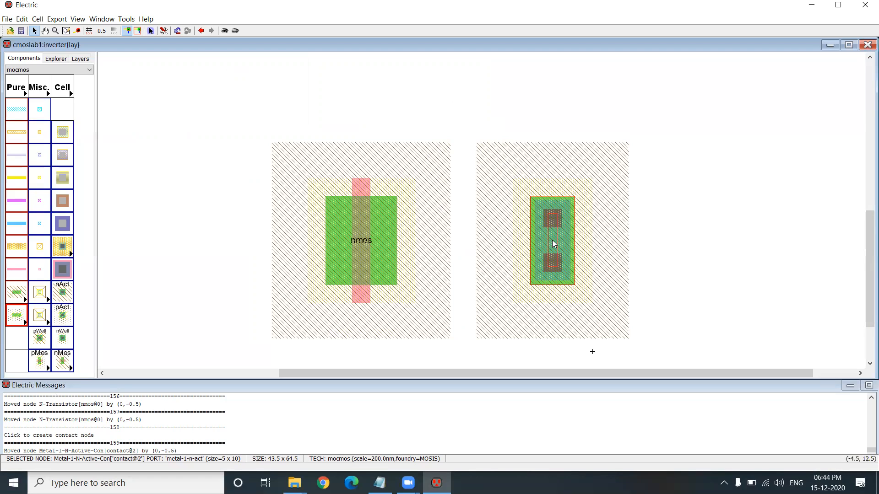
Try wiring a Metal-1 arc from the N-active contact to a point left of the nMOS transistor, and undo it
click(642, 281)
click(551, 263)
right_click(166, 214)
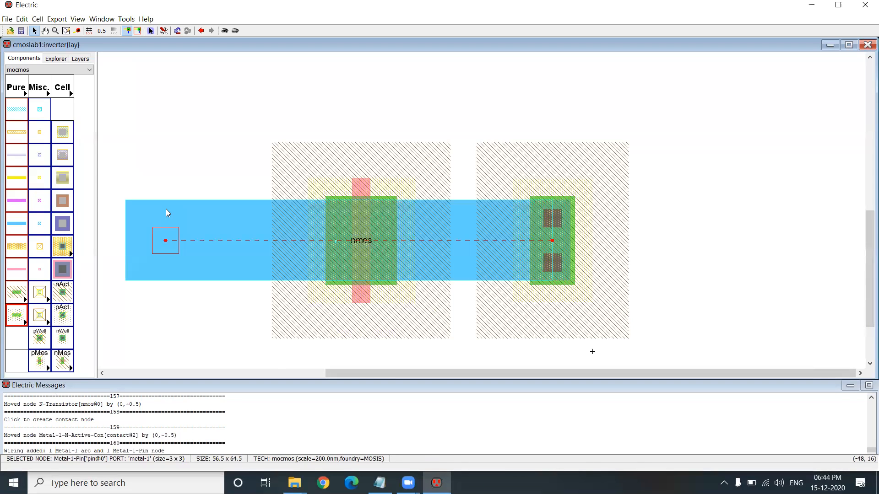
key(ctrl+z)
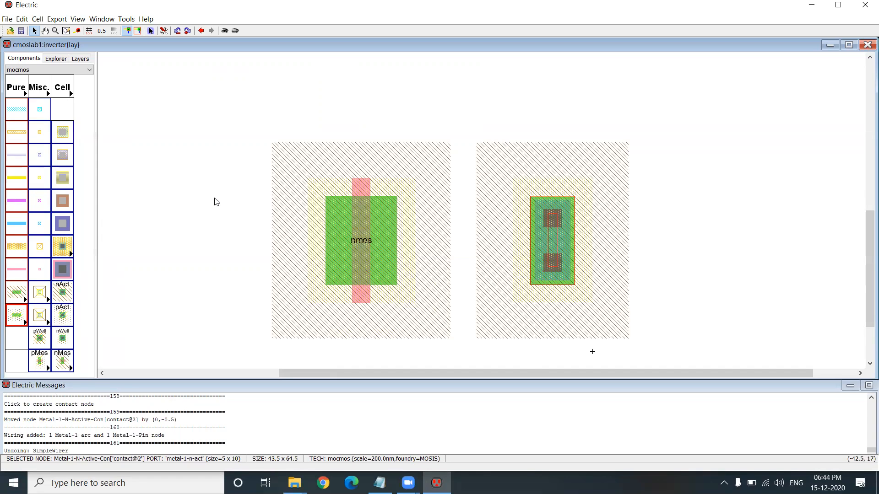
Copy the 5 x 10 N-active contact and paste the duplicate to the left of the nMOS transistor
click(612, 257)
click(564, 256)
click(163, 236)
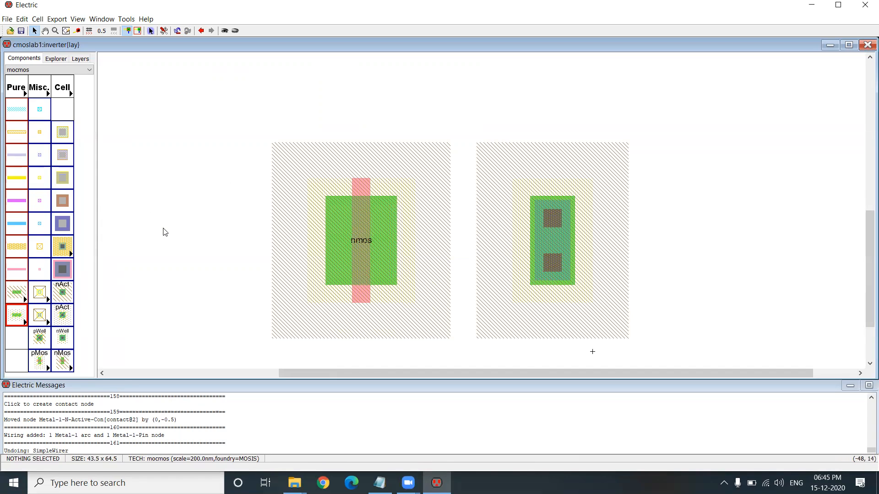
key(ctrl+v)
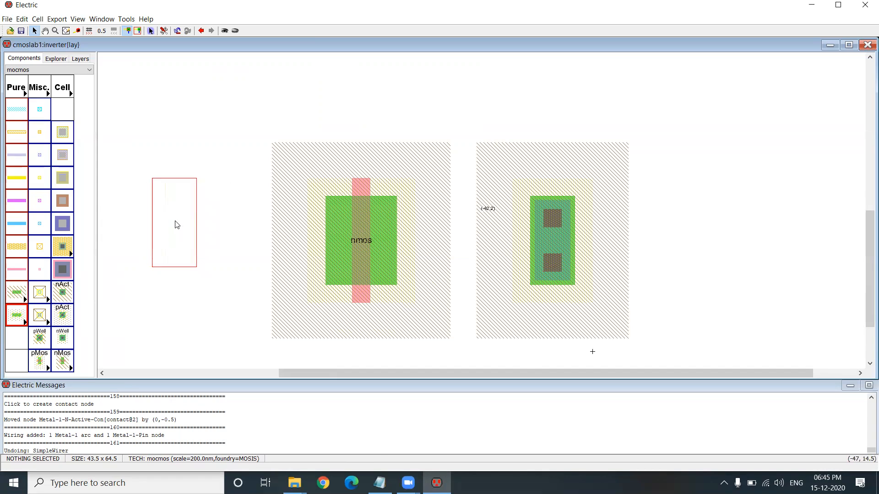
click(176, 224)
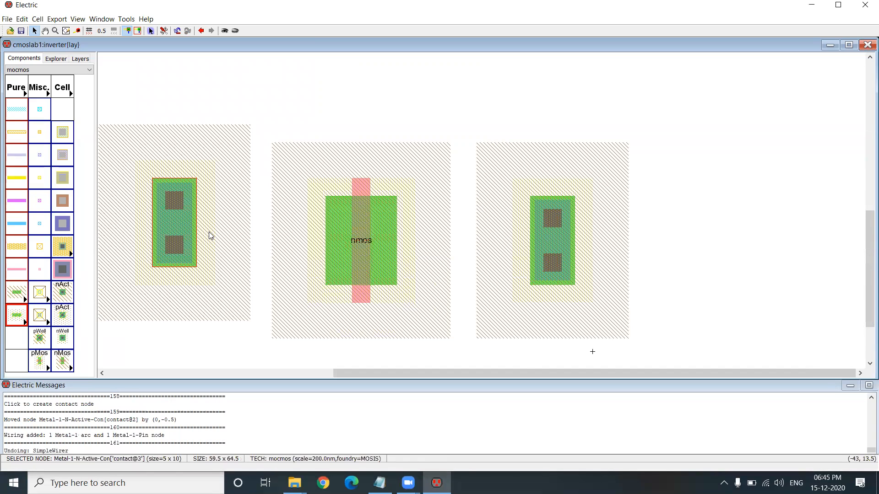
Lower the copied N-active contact 2 units and shift it 0.5 units right, level with the nMOS active area
key(Down)
key(Down)
key(Down)
key(Down)
key(Down)
key(Up)
key(Up)
key(Down)
key(Down)
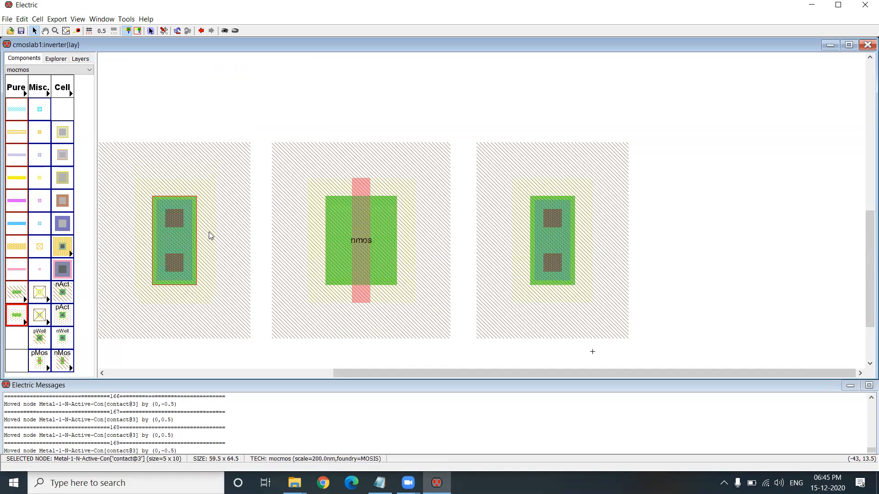
key(Right)
key(Right)
key(Left)
key(Up)
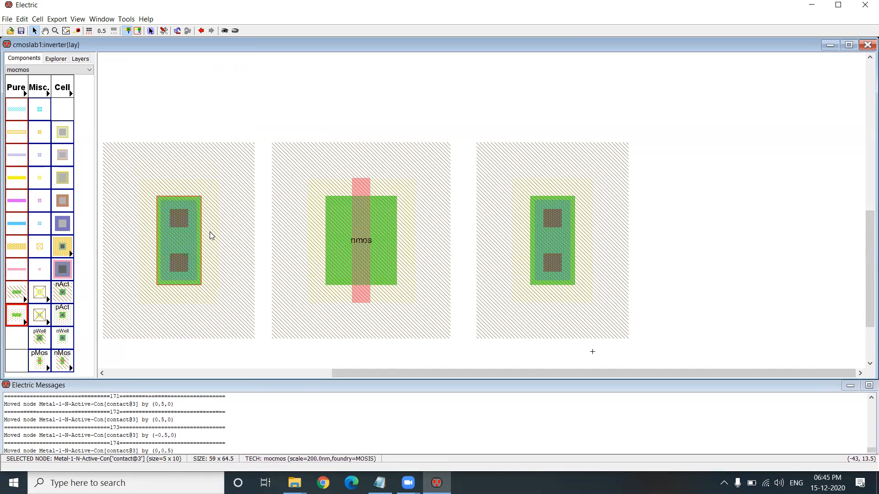
click(707, 149)
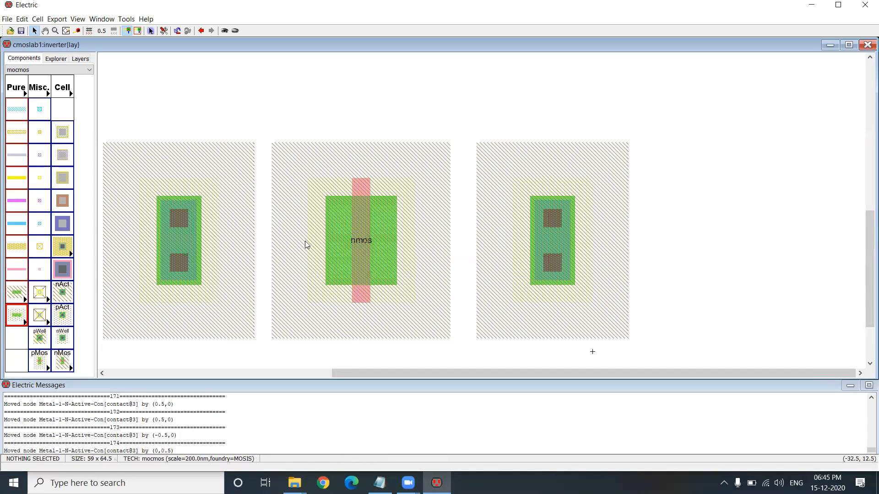
Wire N-Active arcs from the right and left contacts to the facing diffusion ports of the nMOS transistor
click(555, 236)
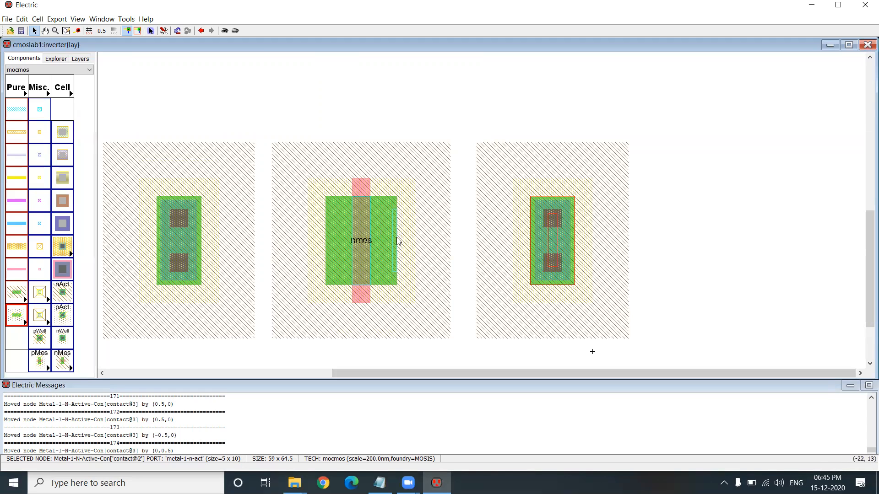
right_drag(398, 243, 394, 238)
click(188, 237)
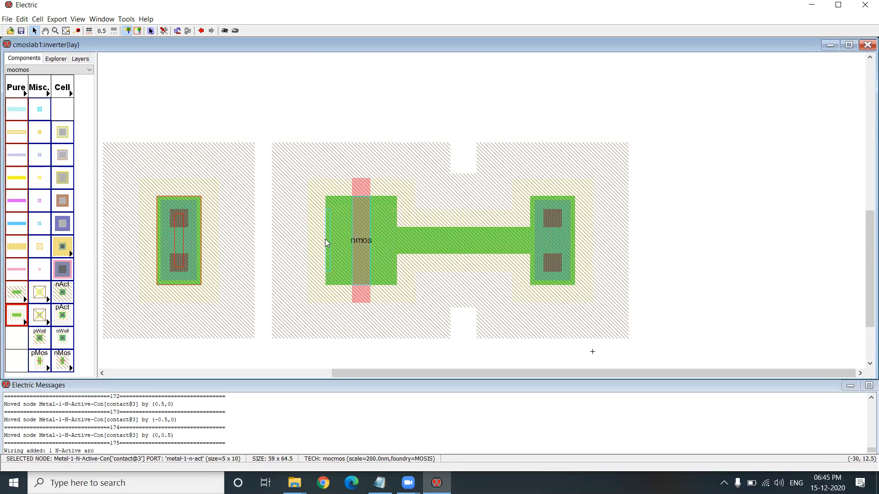
right_drag(325, 239, 327, 241)
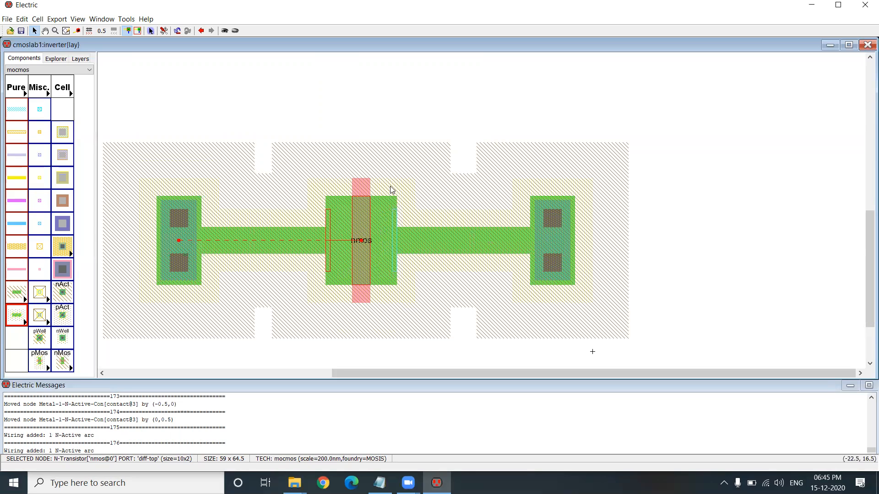
Move the right N-active contact 16.5 units left against the nMOS transistor, vertically aligned with its active area
click(563, 284)
drag(566, 276, 421, 270)
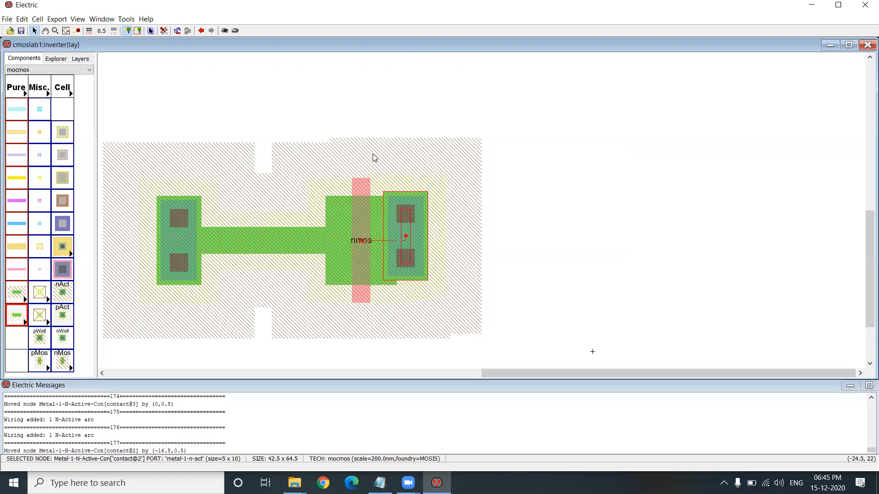
key(Down)
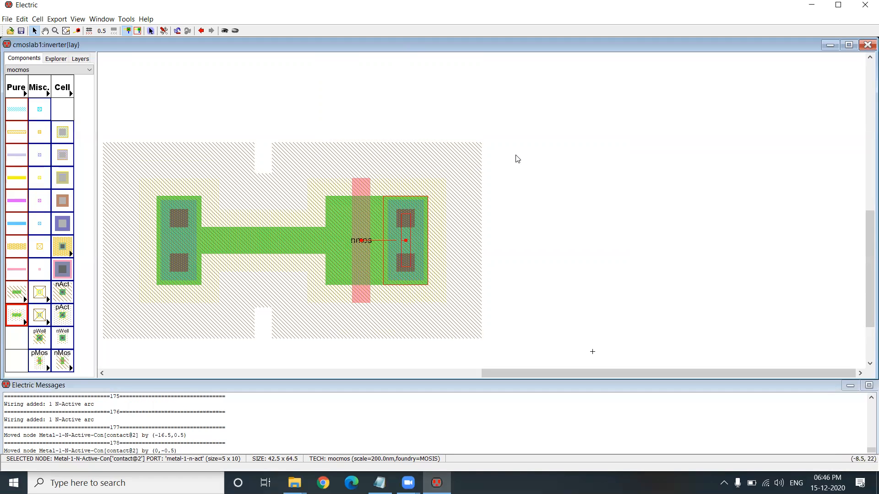
Move the left N-active contact 15.5 units right against the nMOS transistor, vertically aligned with its active area
click(173, 280)
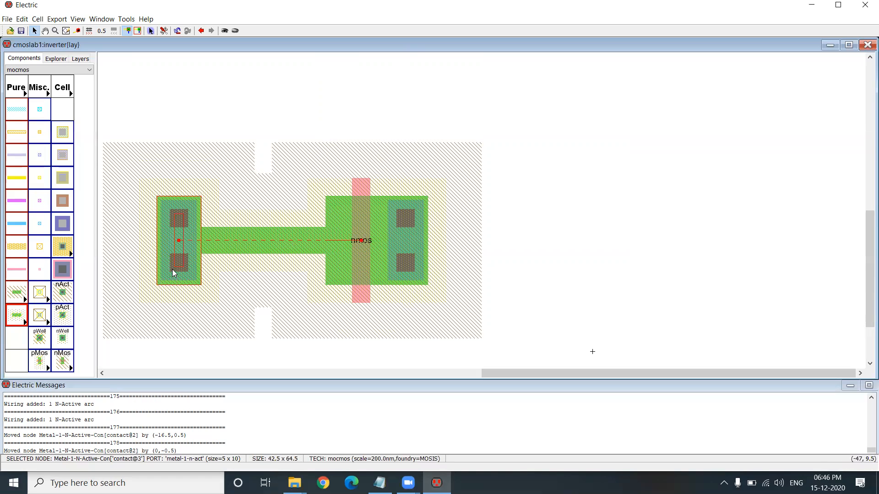
drag(173, 271, 313, 271)
key(Up)
key(Up)
key(Up)
key(Up)
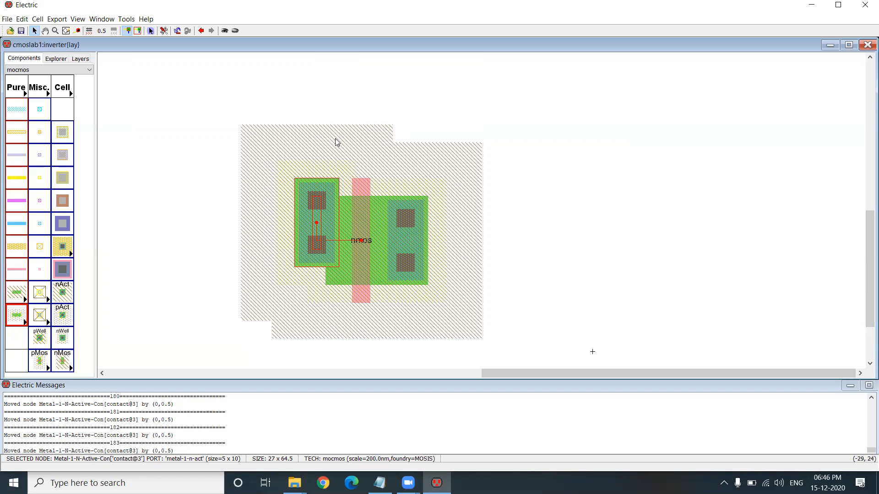
key(Down)
key(Down)
key(Down)
key(Down)
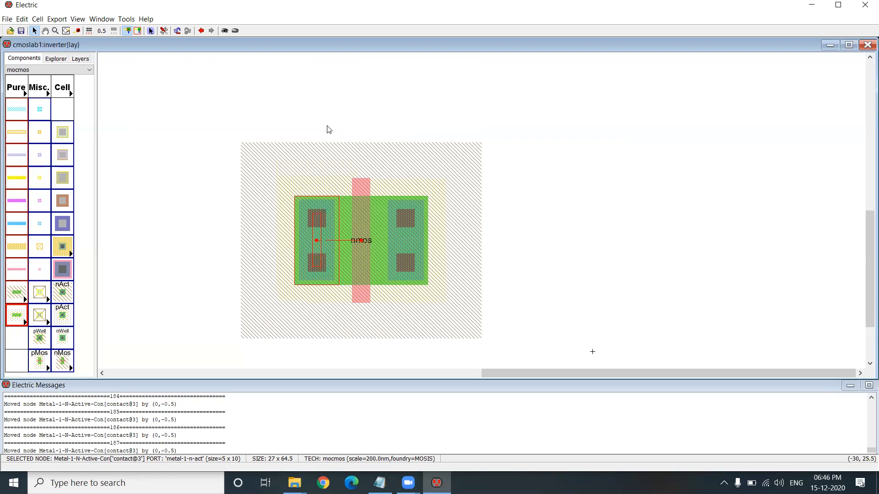
click(583, 247)
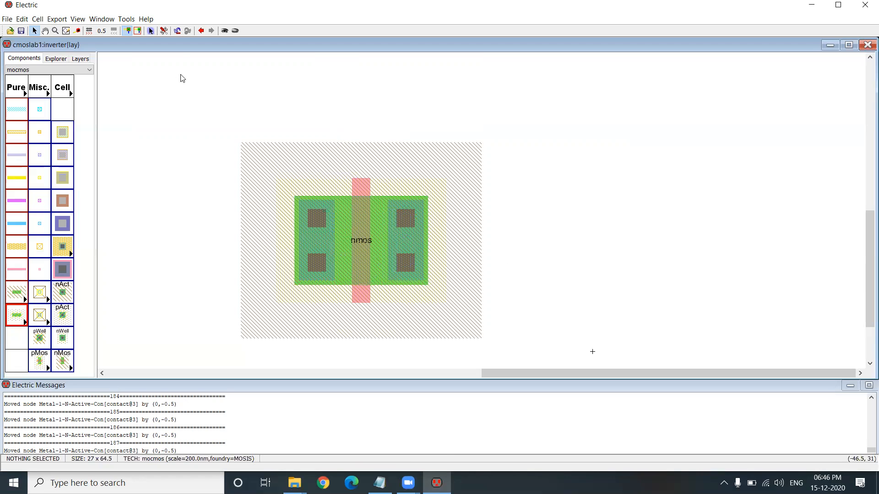
Select the complete nMOS with its contacts, arcs and label, and raise the group 8.5 units toward the pMOS
drag(210, 119, 511, 347)
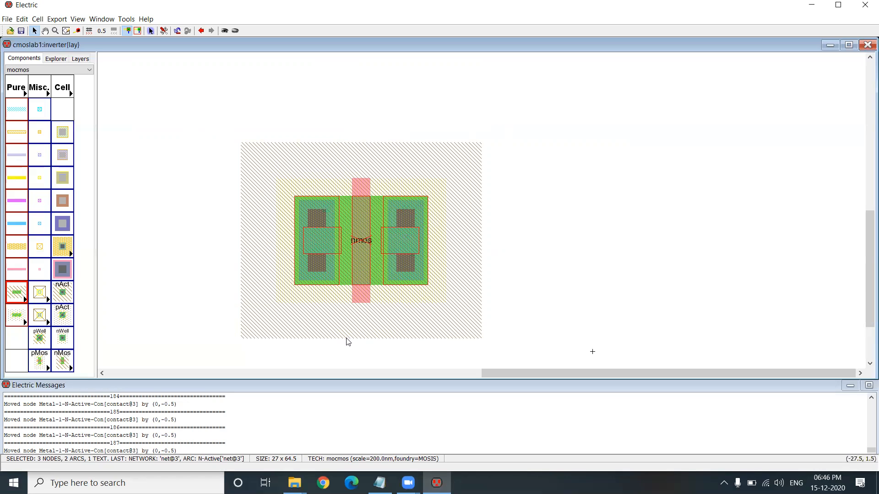
scroll(335, 267, up, 3)
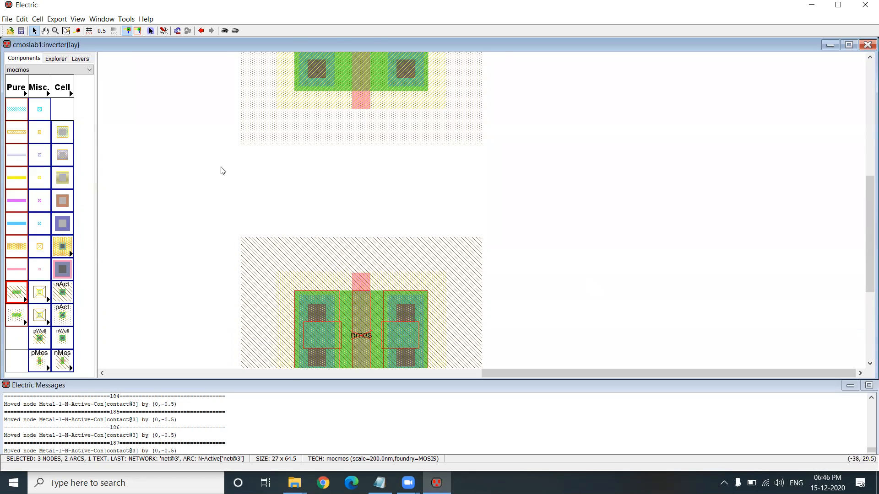
scroll(255, 194, down, 1)
scroll(297, 180, up, 1)
scroll(298, 176, down, 1)
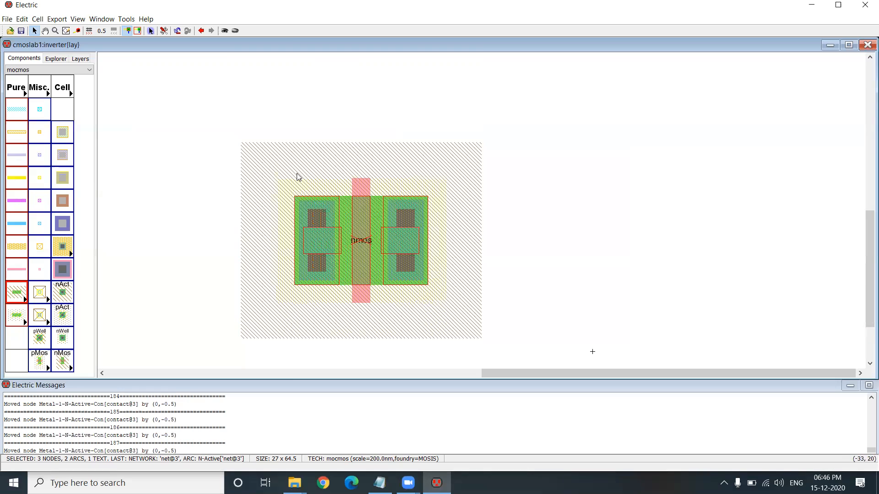
ctrl+scroll(297, 177, down, 1)
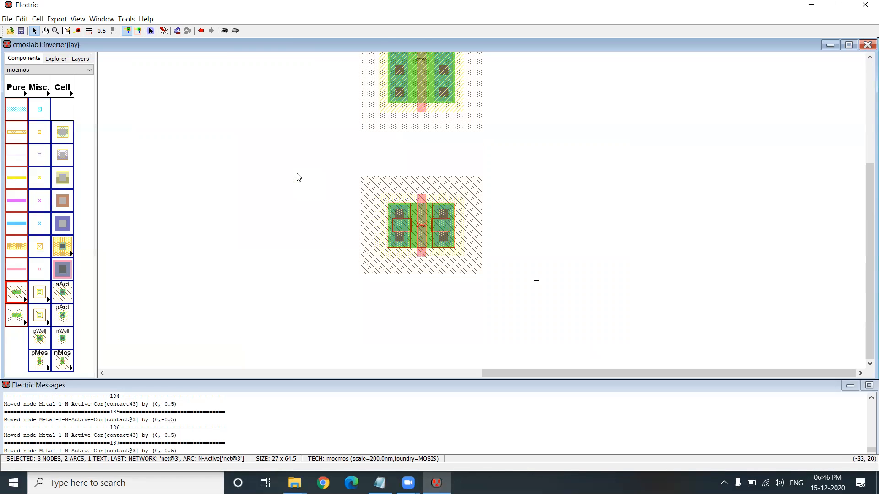
scroll(307, 165, up, 1)
scroll(343, 254, down, 1)
click(353, 157)
drag(352, 157, 544, 324)
key(Up)
key(Up)
key(Up)
key(Up)
key(Up)
key(Up)
key(Up)
key(Up)
key(Up)
key(Up)
key(Up)
key(Up)
key(Up)
key(Up)
key(Up)
key(Up)
key(Up)
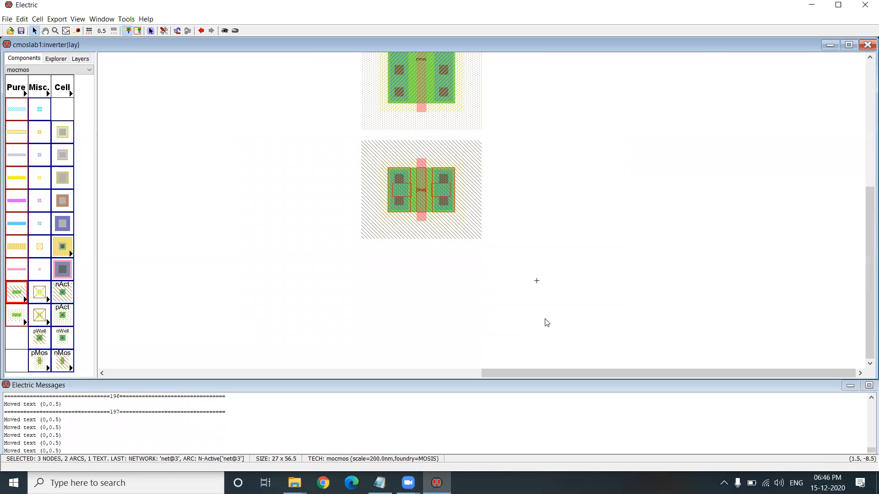
scroll(546, 320, up, 2)
scroll(545, 318, down, 2)
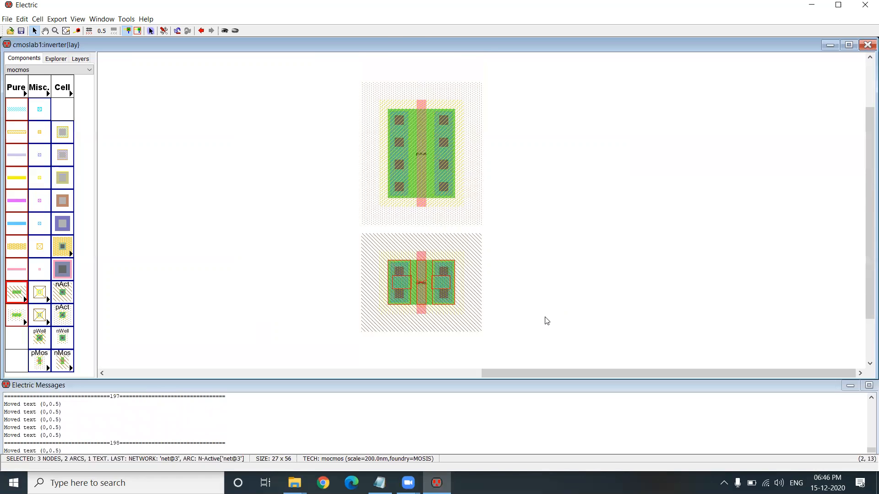
click(534, 298)
Reselect the nMOS group and raise it further until its well overlaps the lower edge of the pMOS well
drag(341, 135, 502, 265)
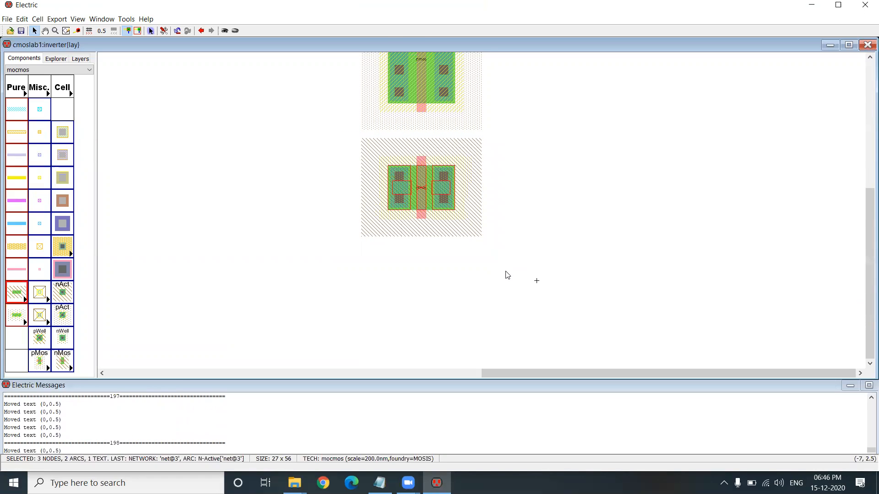
key(Up)
key(Up)
key(Up)
key(Up)
key(Up)
key(Up)
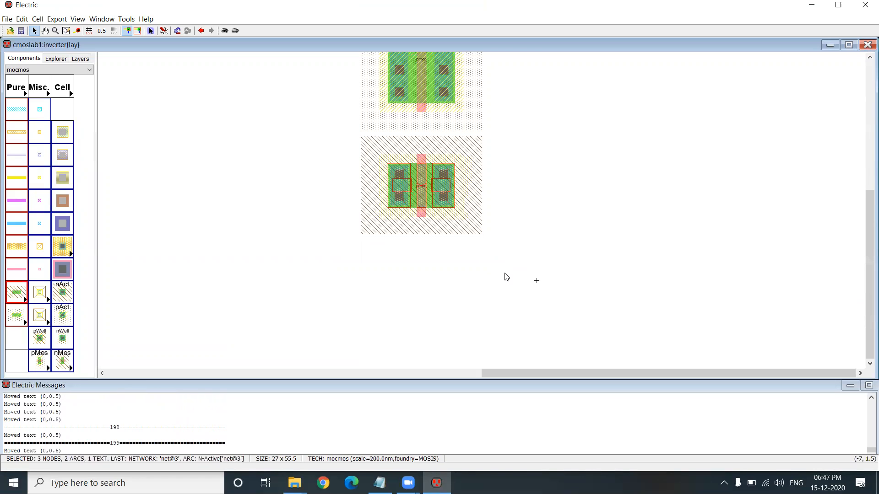
key(Up)
key(Up)
key(Up)
key(Up)
key(Up)
key(Up)
key(Up)
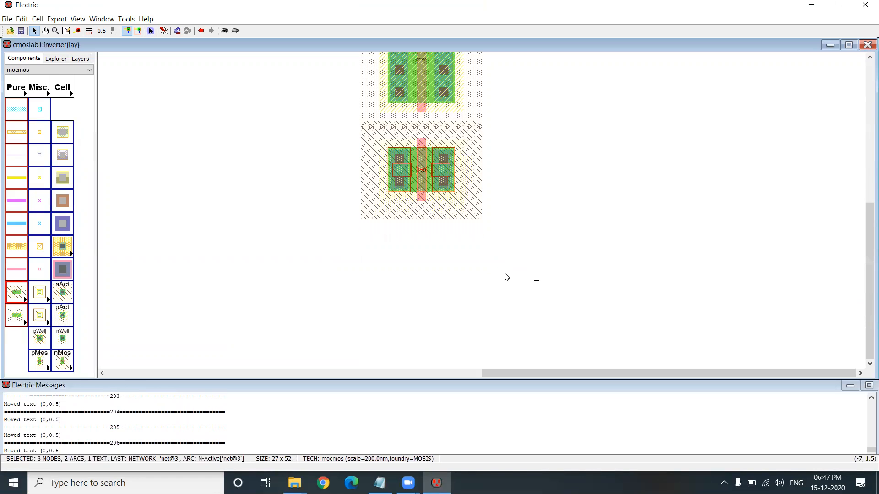
key(Up)
key(Up)
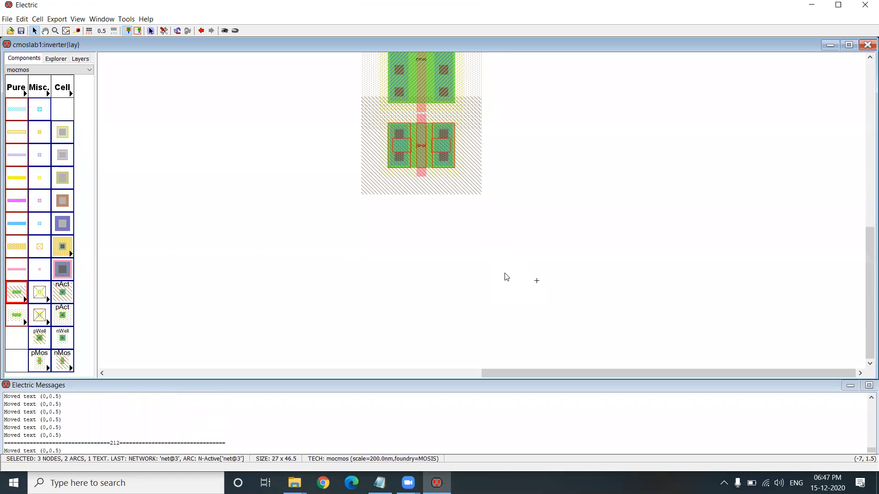
key(Down)
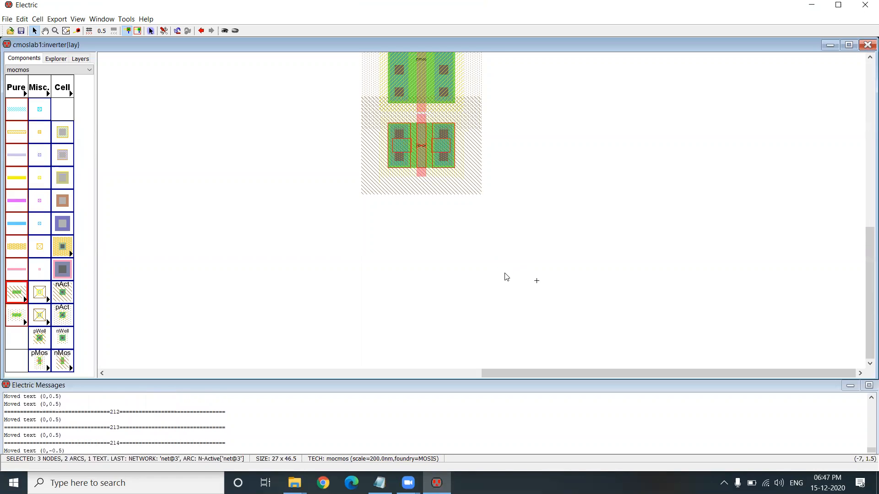
key(Down)
key(Down)
key(Up)
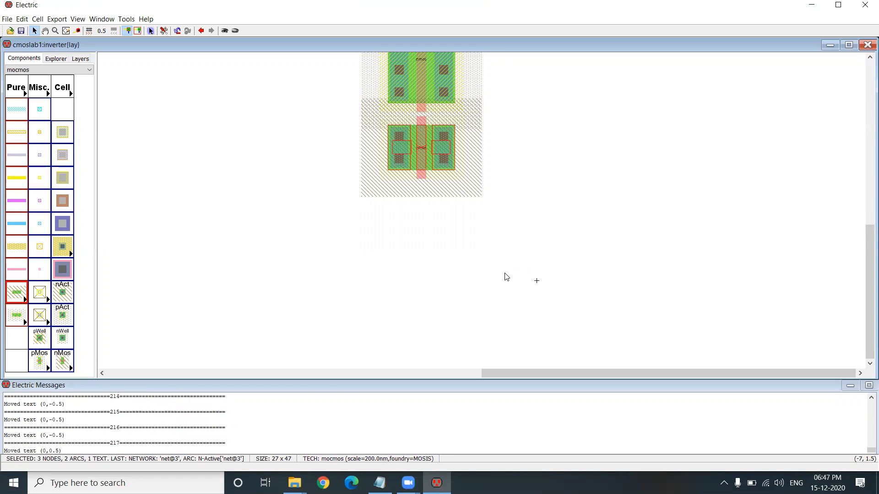
key(Up)
key(Up)
Lower the nMOS group away from the pMOS and raise it again until the two polysilicon gates meet
key(Down)
key(Down)
key(Down)
key(Down)
key(Down)
key(Down)
key(Down)
key(Down)
key(Down)
key(Down)
key(Down)
key(Down)
key(Down)
key(Down)
key(Down)
key(Down)
key(Down)
key(Down)
key(Up)
key(Up)
key(Up)
key(Up)
key(Up)
key(Up)
key(Up)
key(Up)
key(Up)
key(Up)
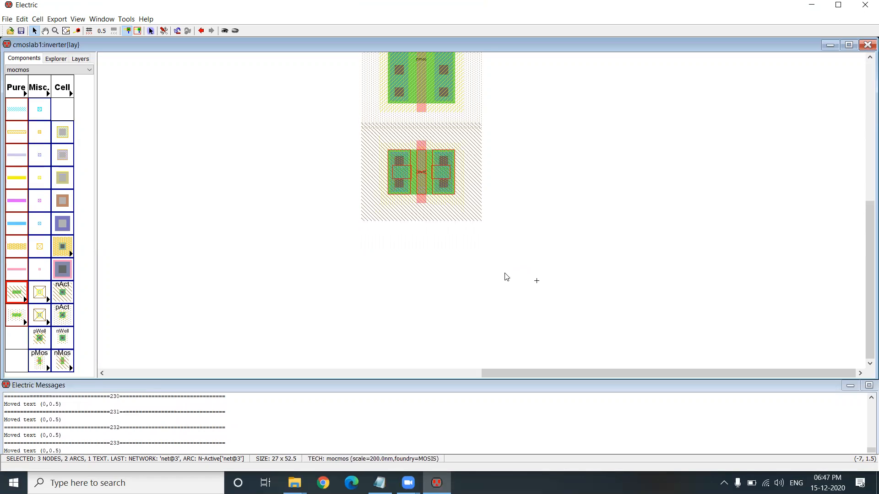
key(Up)
key(Up)
key(Up)
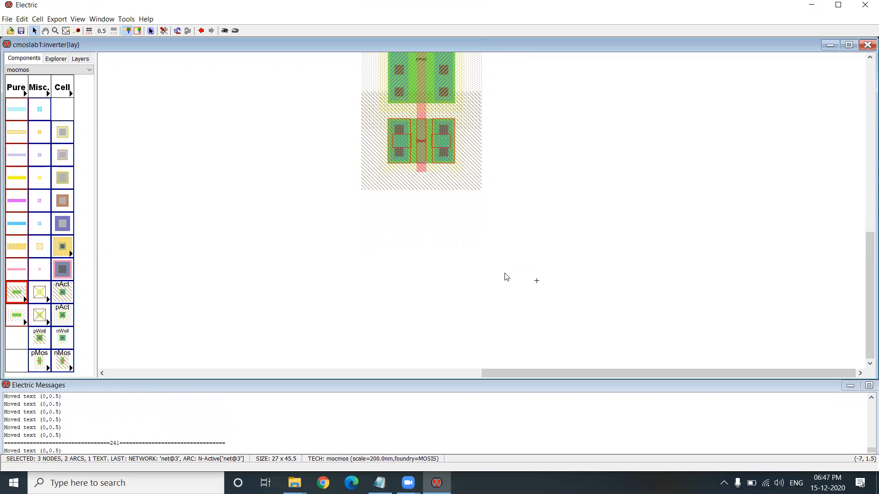
Lower the nMOS group 19 units, leaving a clear gap between the nMOS and pMOS wells, and deselect it
key(Down)
key(Down)
key(Down)
key(Down)
key(Down)
key(Down)
key(Down)
key(Down)
key(Down)
key(Down)
key(Down)
key(Down)
key(Down)
key(Down)
key(Down)
key(Down)
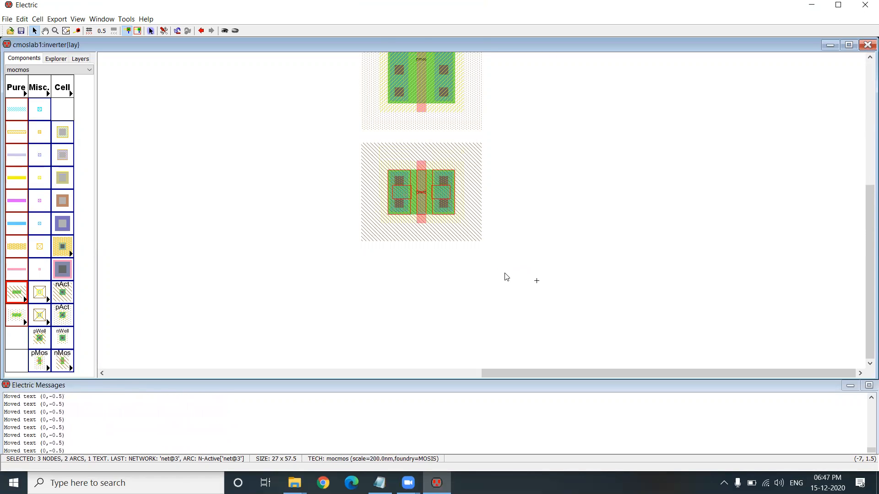
key(Down)
key(Down)
key(Down)
key(Down)
key(Down)
key(Down)
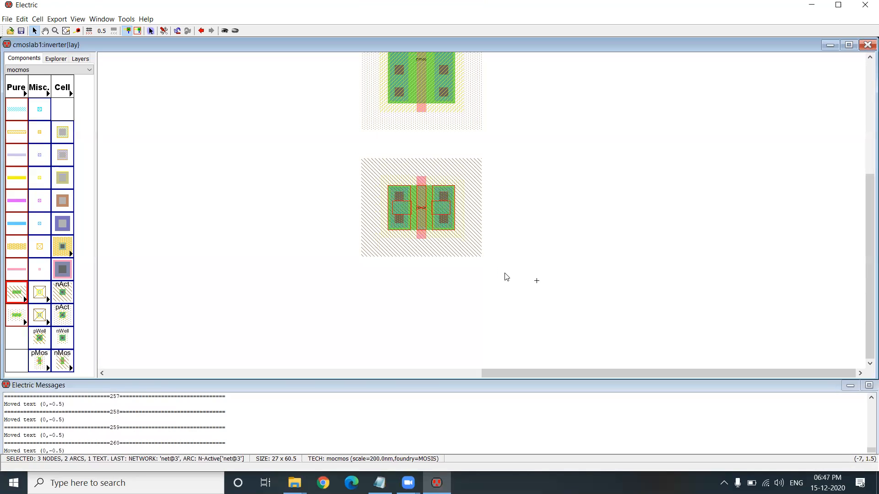
key(Down)
key(Down)
key(Down)
key(Down)
key(Down)
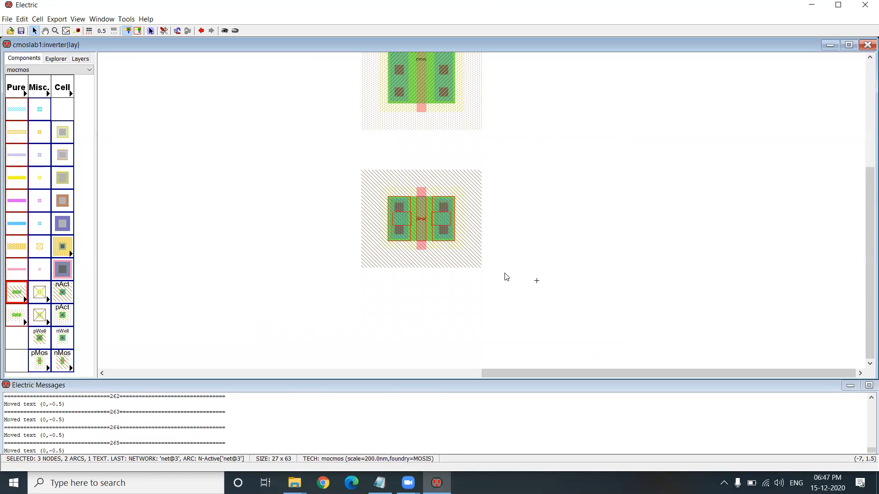
scroll(549, 263, up, 3)
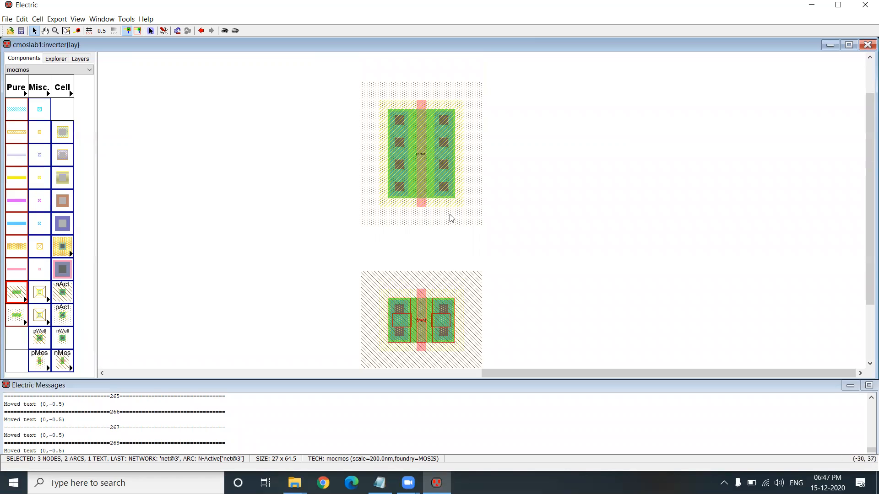
scroll(494, 227, down, 3)
scroll(465, 222, up, 3)
click(553, 230)
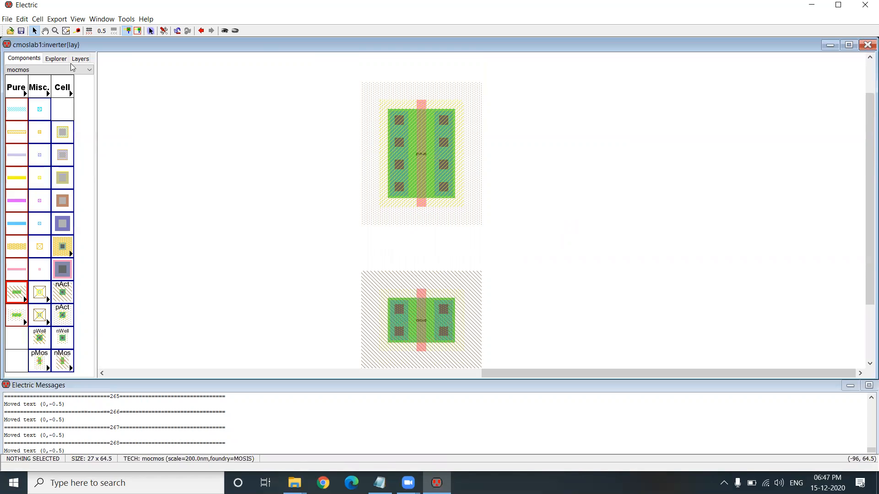
Save the cmoslab1 library and run a hierarchical DRC check on the inverter layout
click(21, 31)
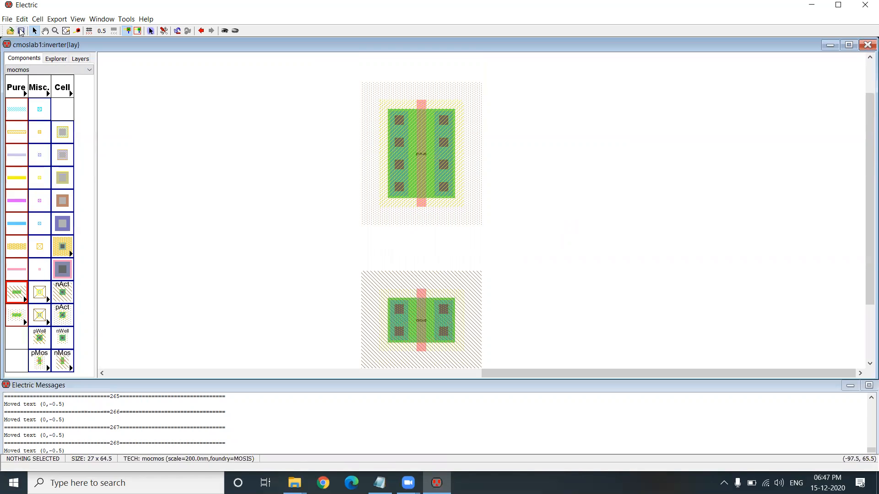
click(125, 19)
mouse_move(141, 34)
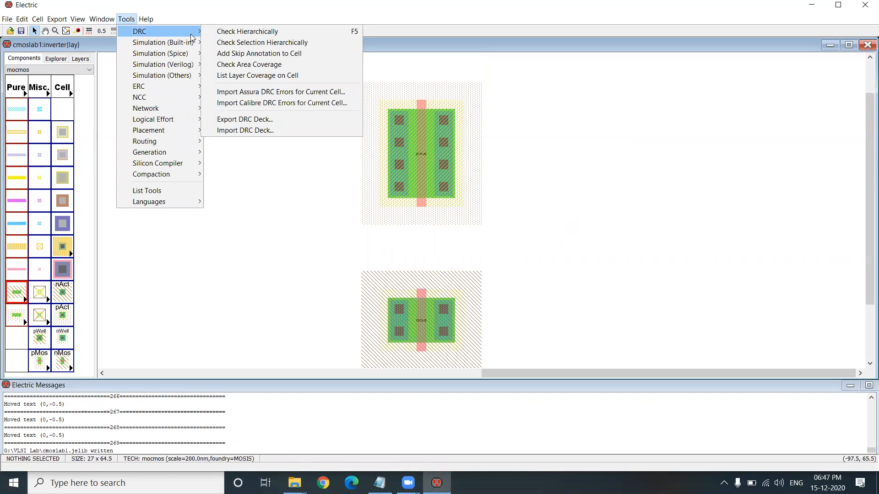
click(223, 35)
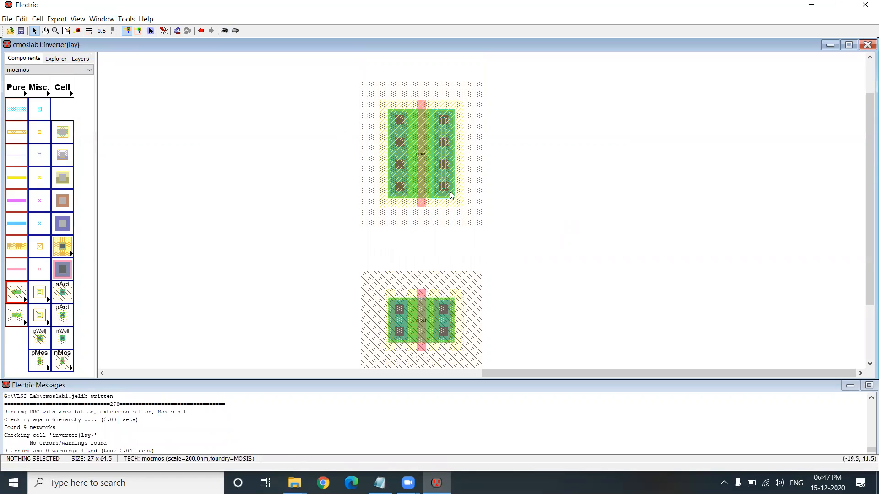
drag(865, 245, 866, 250)
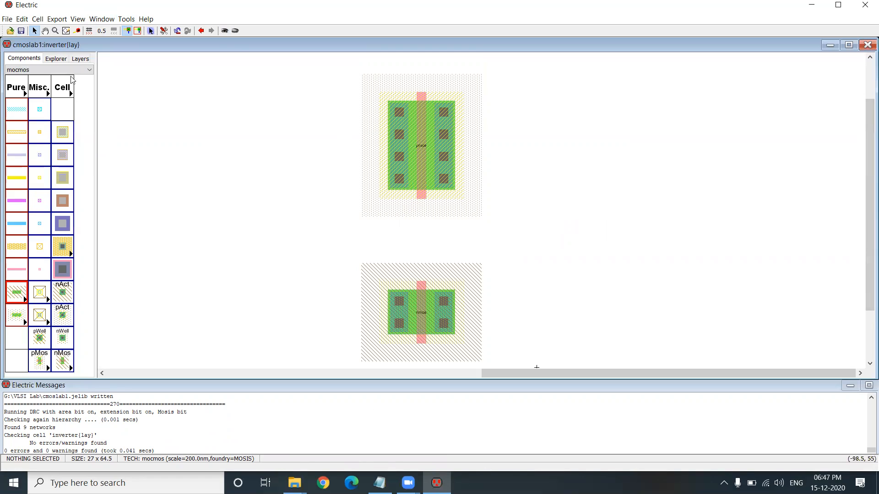
Open the inverter schematic and examine the gate, drain and source connections of both transistors to the input, output, supply and ground
click(54, 59)
double_click(64, 91)
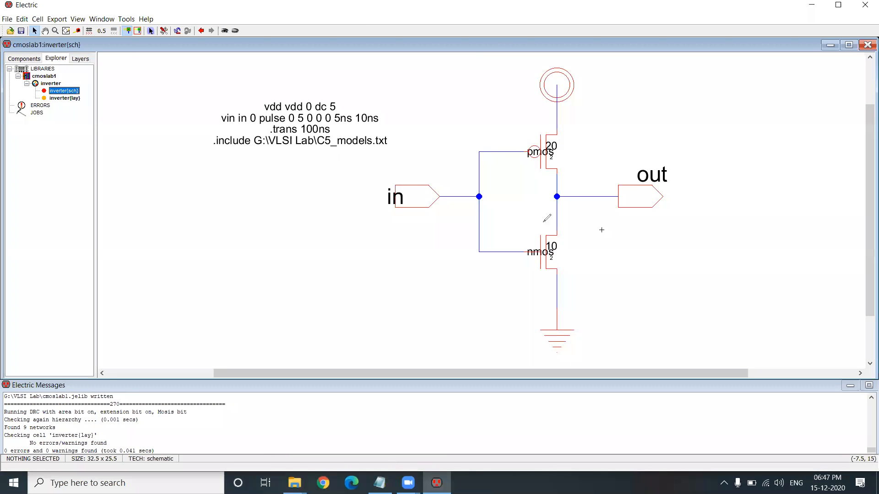
mouse_move(563, 172)
mouse_down()
mouse_move(589, 169)
mouse_move(582, 183)
mouse_move(589, 162)
mouse_move(596, 188)
mouse_up()
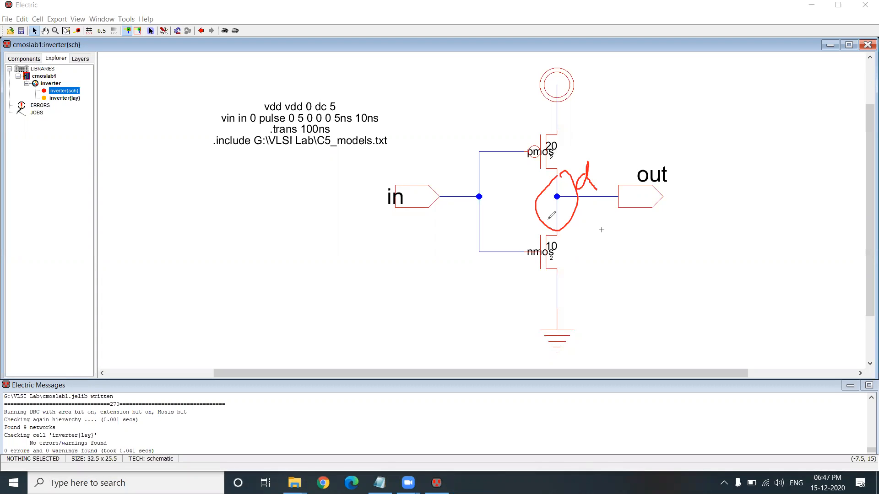
mouse_move(505, 126)
mouse_down()
mouse_move(496, 135)
mouse_move(513, 123)
mouse_move(497, 149)
mouse_up()
drag(497, 237, 522, 223)
mouse_move(574, 279)
mouse_down()
mouse_move(545, 315)
mouse_move(548, 364)
mouse_up()
mouse_move(588, 340)
mouse_down()
mouse_move(575, 311)
mouse_move(558, 327)
mouse_up()
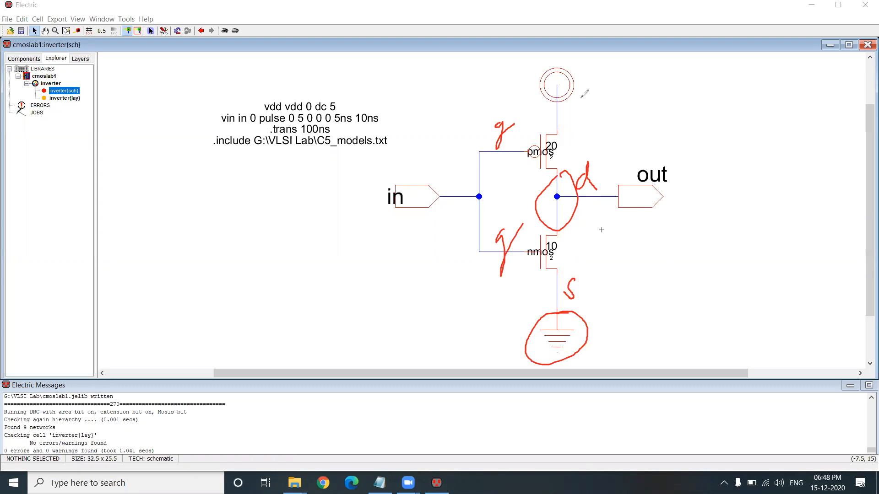
drag(574, 119, 562, 136)
mouse_move(529, 92)
mouse_down()
mouse_move(576, 106)
mouse_move(562, 65)
mouse_move(526, 85)
mouse_up()
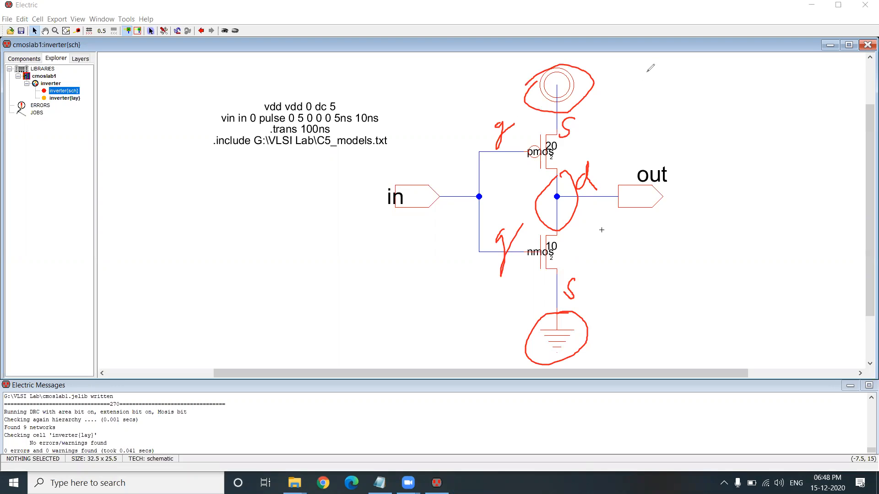
key(e)
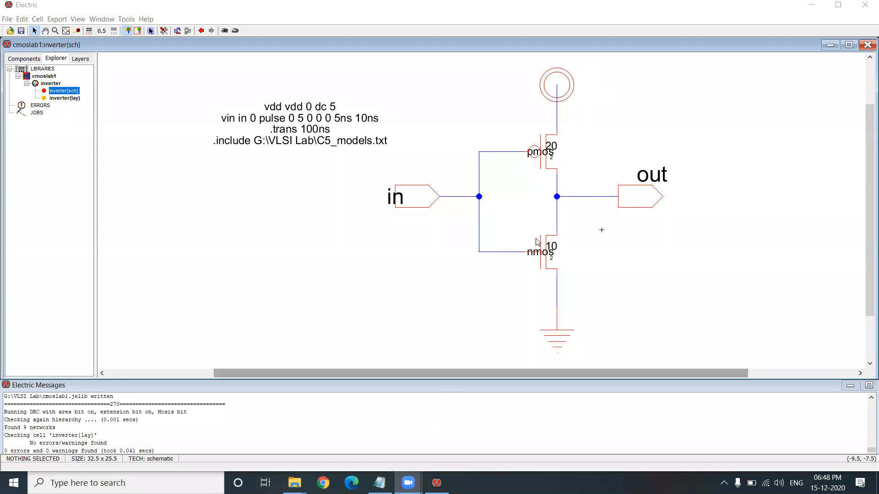
Return to the inverter layout and connect the pMOS gate to the nMOS gate with a Polysilicon-1 arc
click(57, 98)
double_click(48, 99)
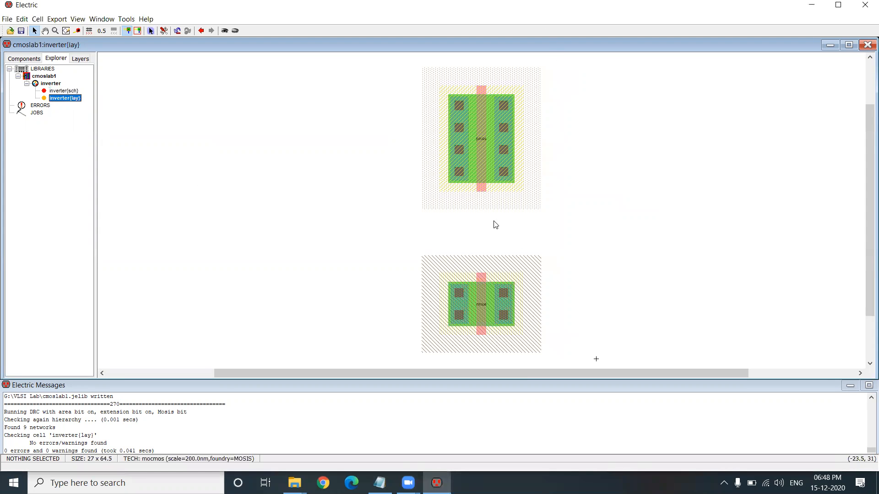
click(484, 192)
right_click(480, 273)
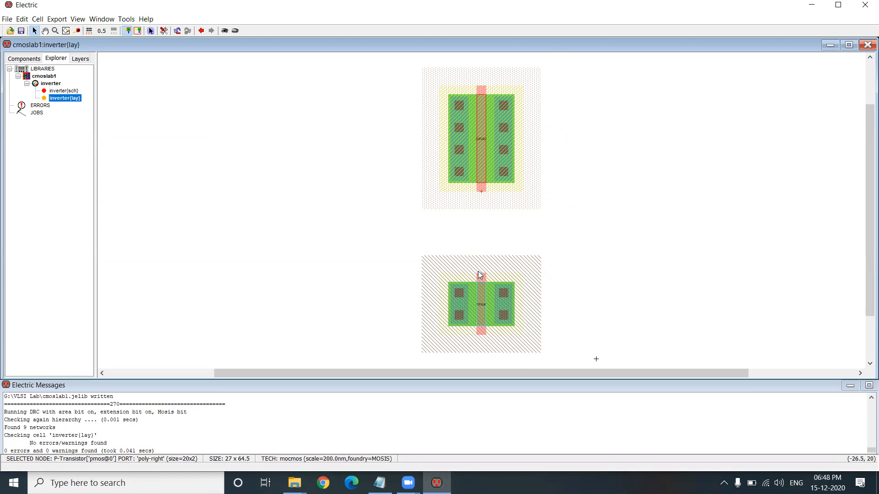
click(601, 269)
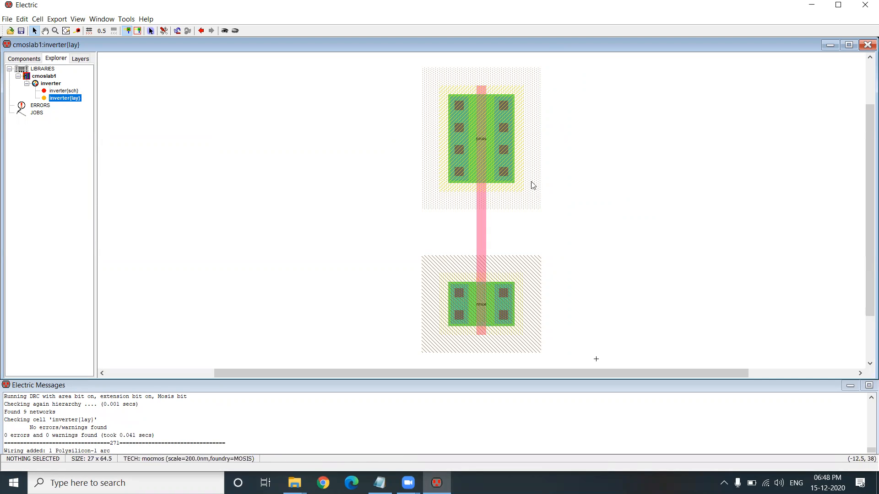
Connect the right-hand active contacts of the pMOS and nMOS with a Metal-1 arc
click(507, 176)
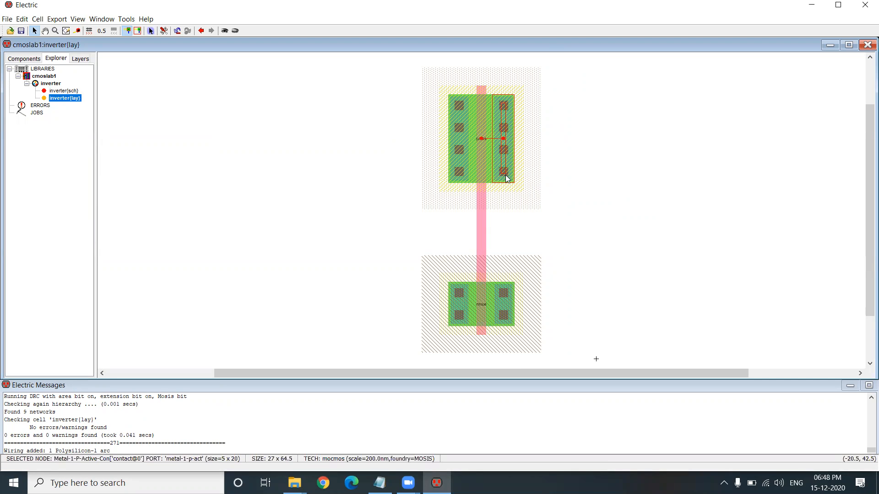
right_click(500, 288)
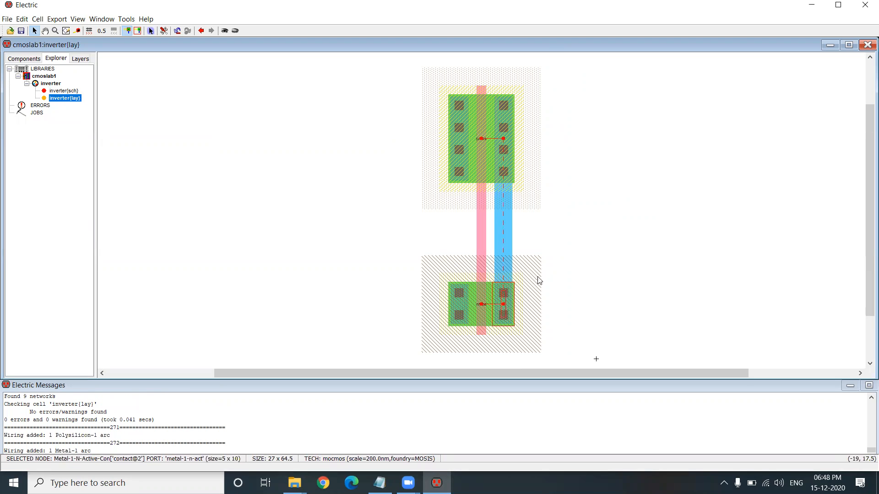
click(596, 222)
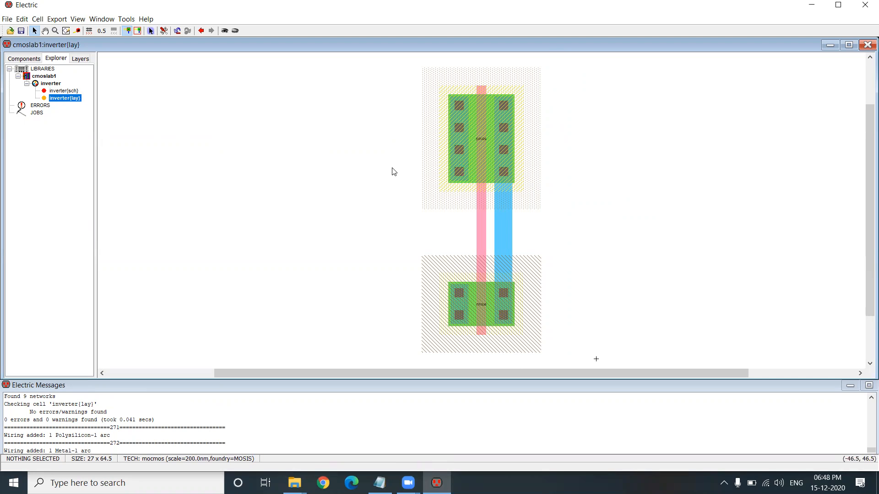
Place a Metal-1-P-Well contact below the nMOS and move it 2.5 units further down
scroll(718, 189, up, 3)
scroll(684, 200, down, 3)
scroll(486, 256, down, 3)
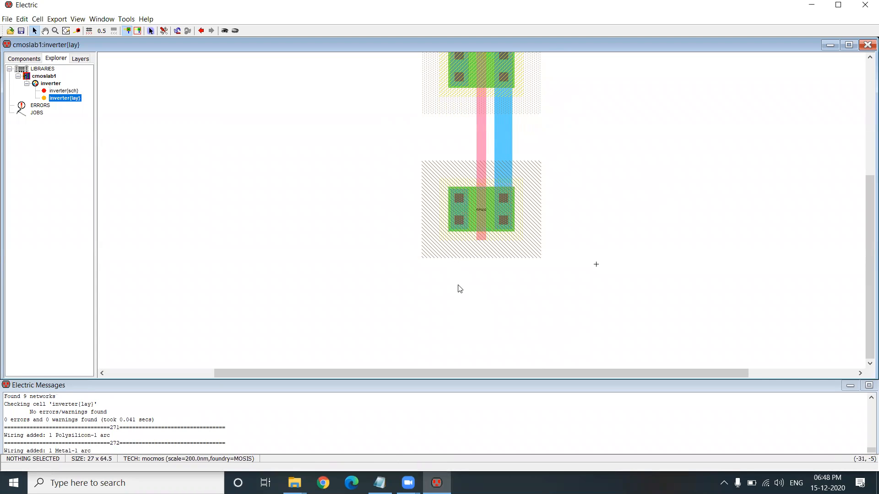
scroll(453, 289, up, 6)
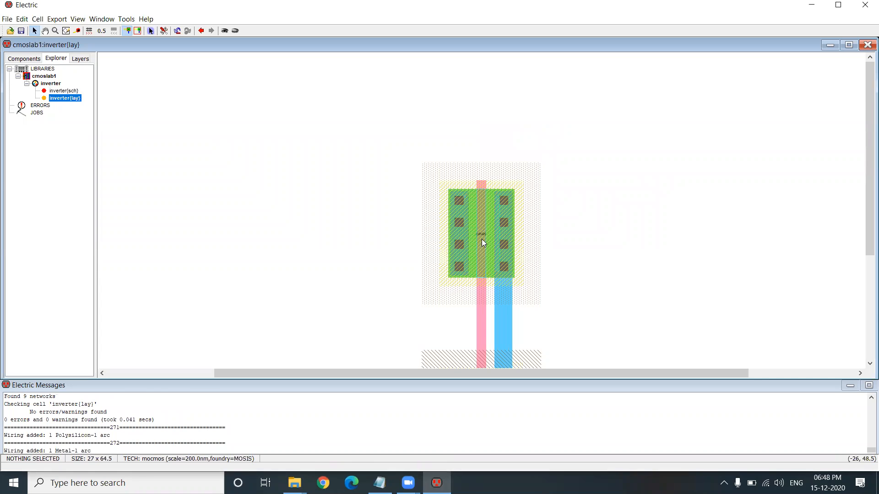
scroll(482, 239, down, 3)
scroll(608, 274, down, 3)
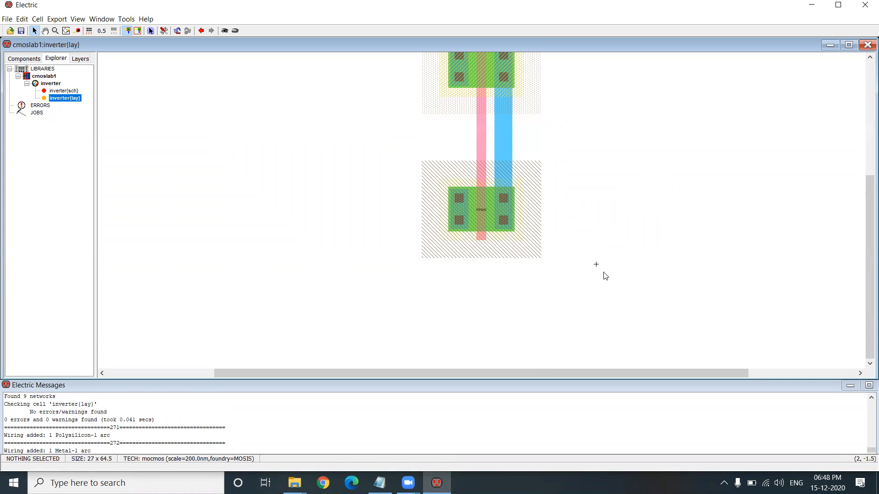
click(31, 61)
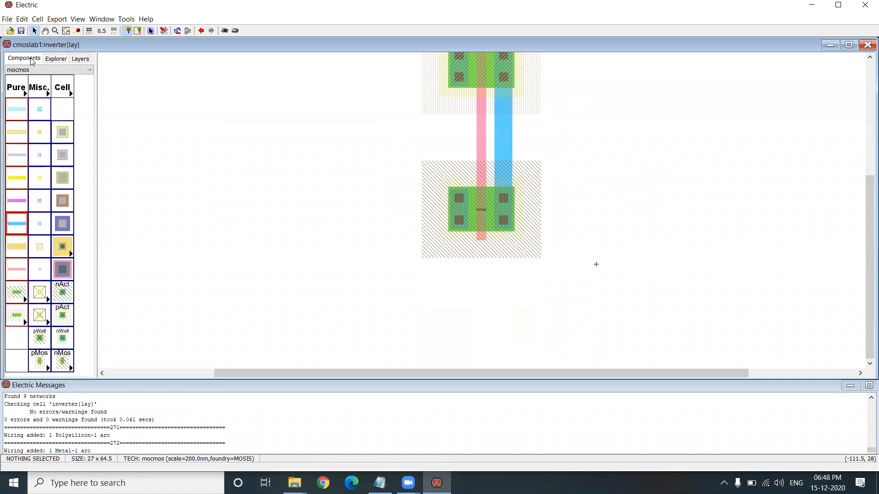
click(40, 343)
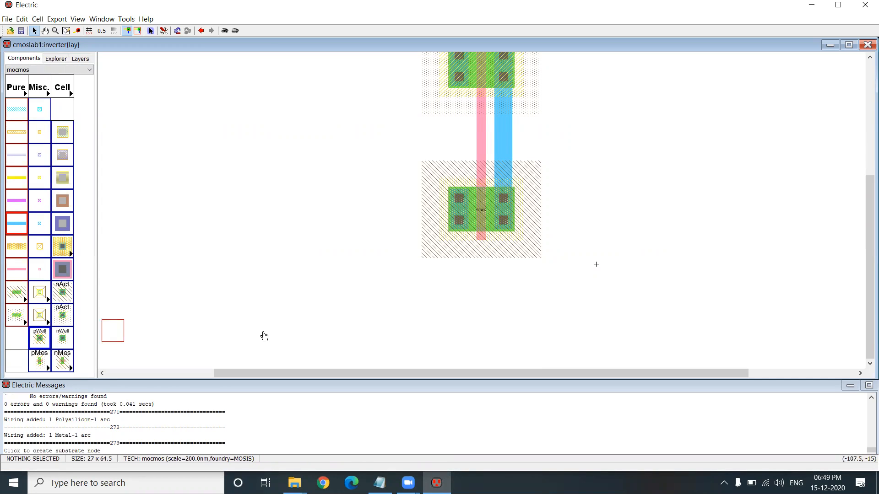
click(483, 291)
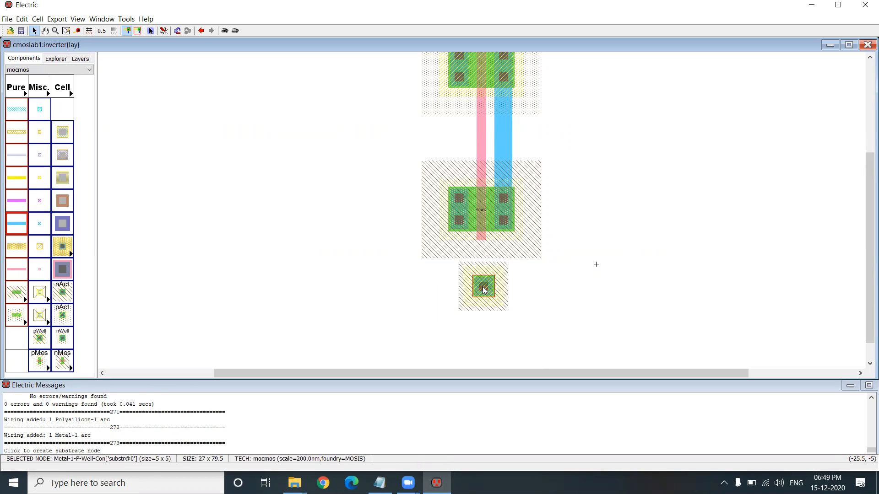
drag(484, 291, 484, 302)
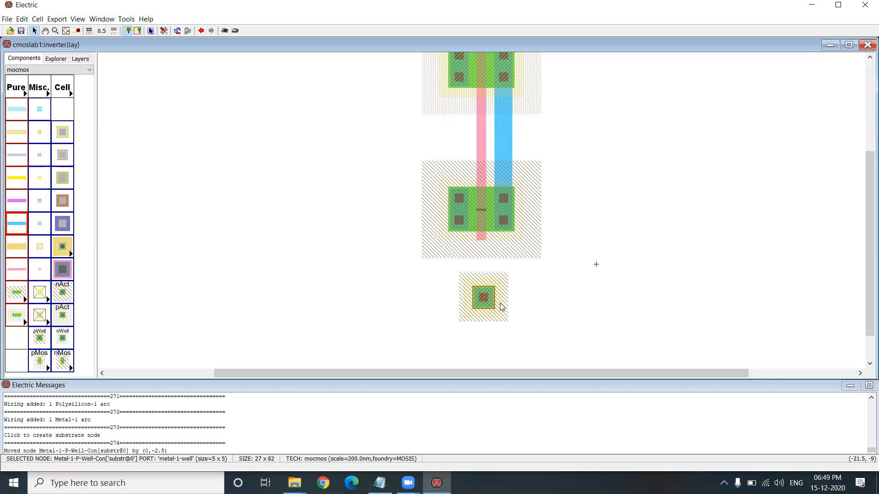
click(574, 268)
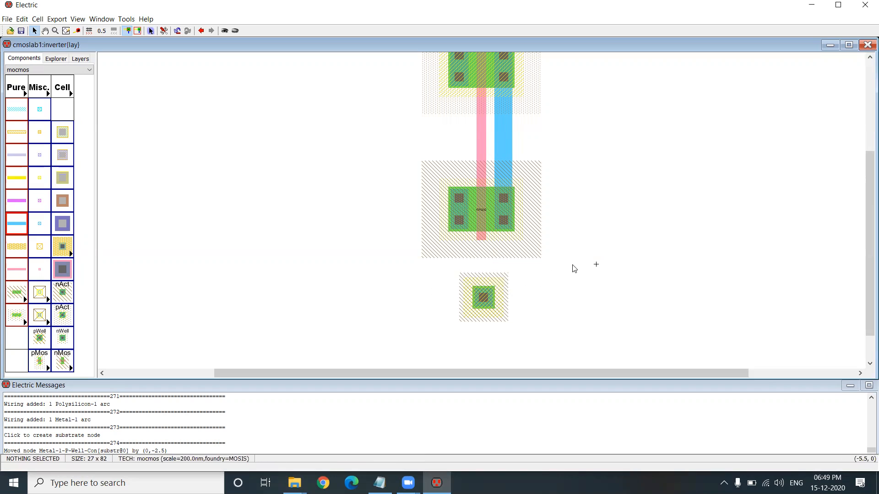
Set the P-well contact's X size to 12
double_click(483, 296)
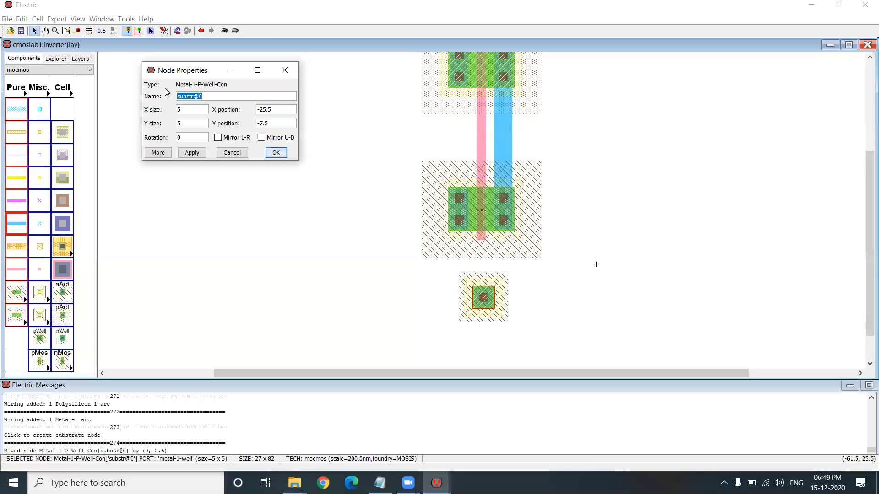
click(180, 109)
double_click(179, 109)
key(Return)
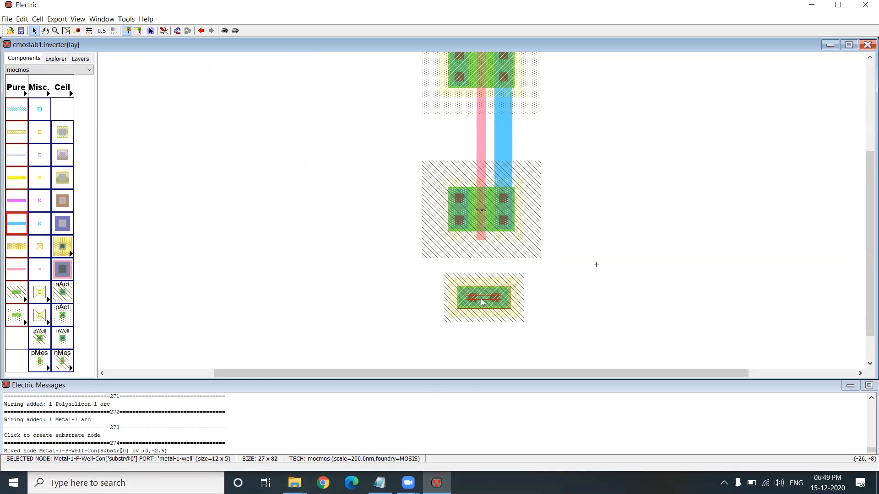
Increase the P-well contact's X size to 16
double_click(481, 298)
click(182, 109)
double_click(182, 109)
text(16)
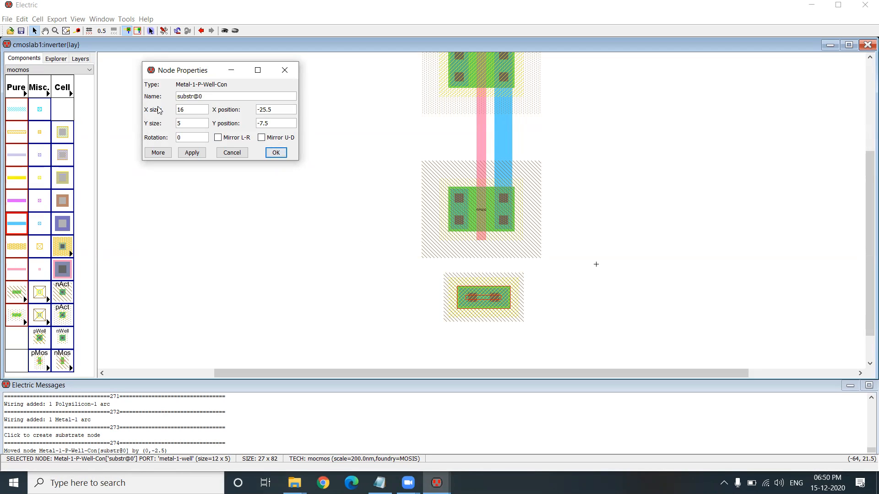
click(276, 152)
right_click(507, 298)
right_click(483, 296)
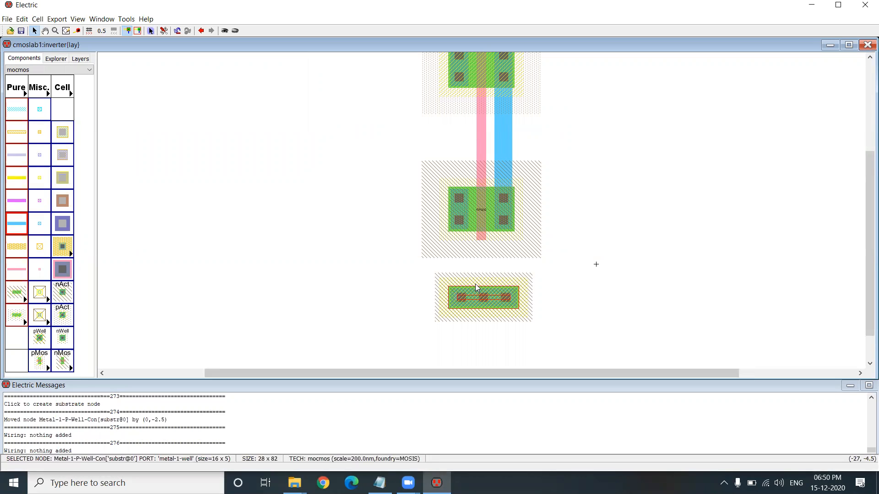
Widen the P-well contact to an X size of 20
double_click(475, 288)
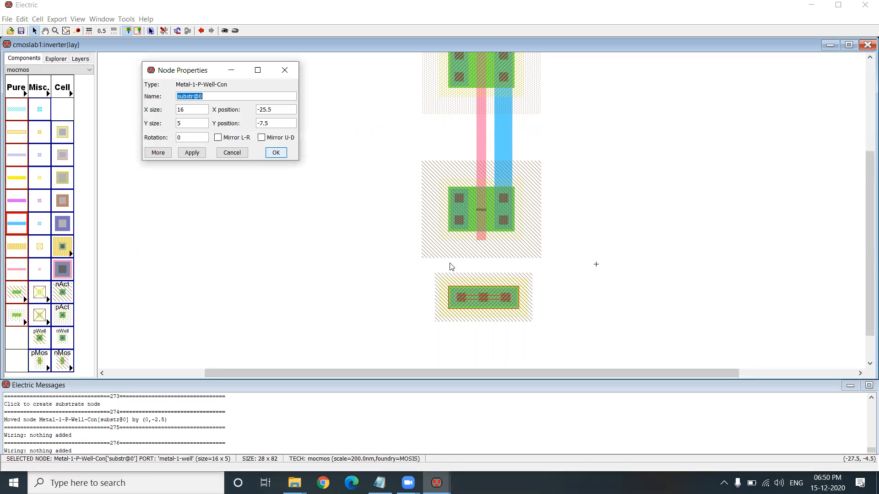
double_click(178, 111)
text(20)
key(Return)
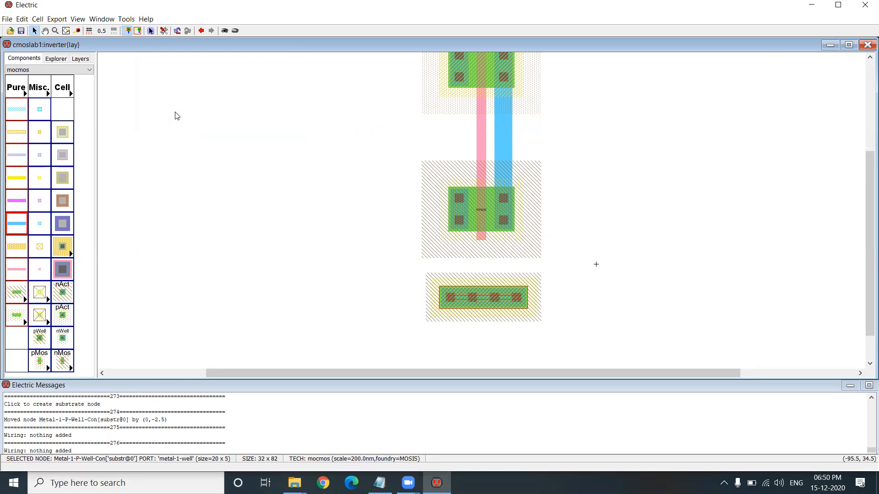
Shift the P-well contact 0.5 units left and 2 units up to centre it below the nMOS
key(Up)
key(Up)
key(Up)
key(Up)
key(Up)
key(Up)
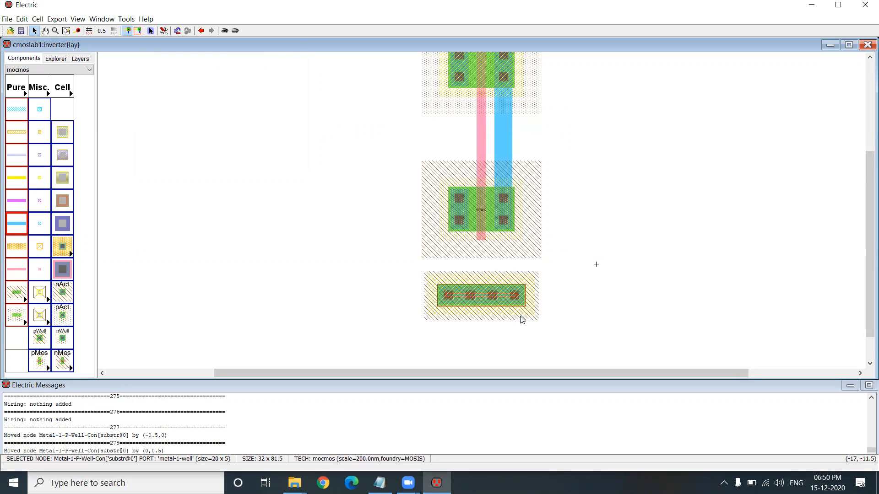
key(Down)
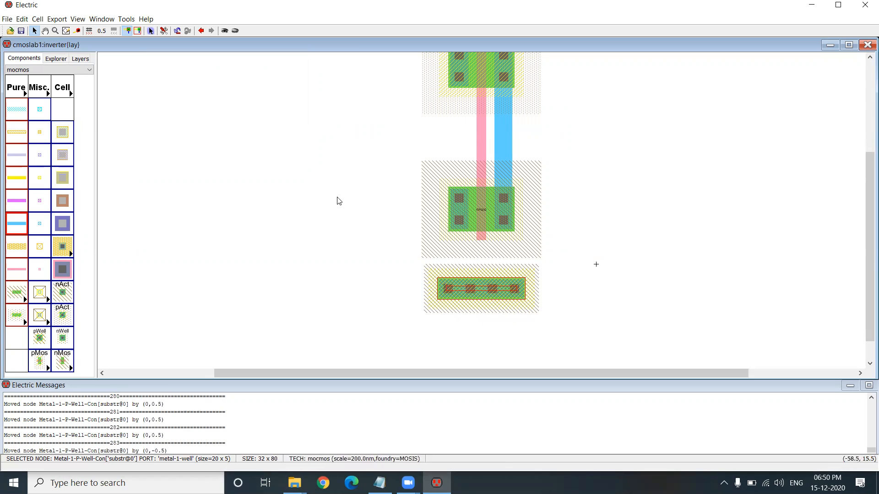
Set the P-well contact's X size to 21 to match the nMOS well's width, and deselect it
double_click(512, 288)
key(Tab)
text(21)
key(Return)
click(471, 323)
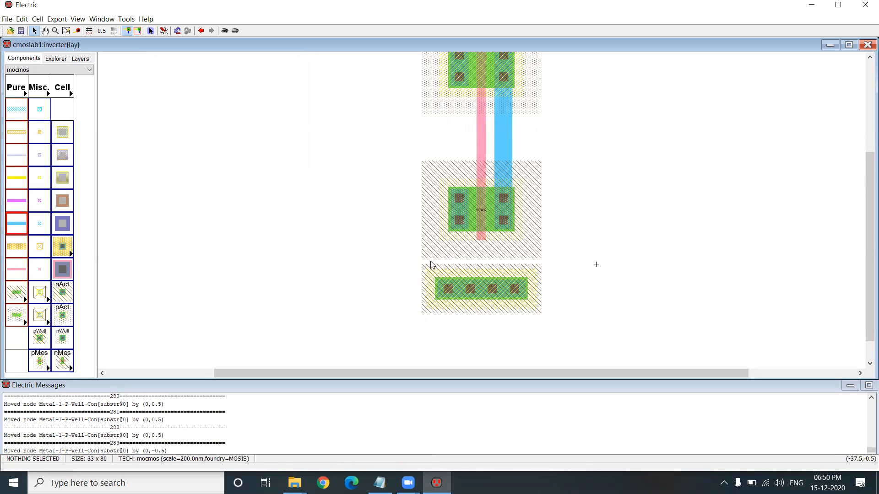
Reselect the P-well contact and nudge it up and down, ending 1.5 units higher with its well touching the nMOS well's lower edge
drag(409, 252, 557, 323)
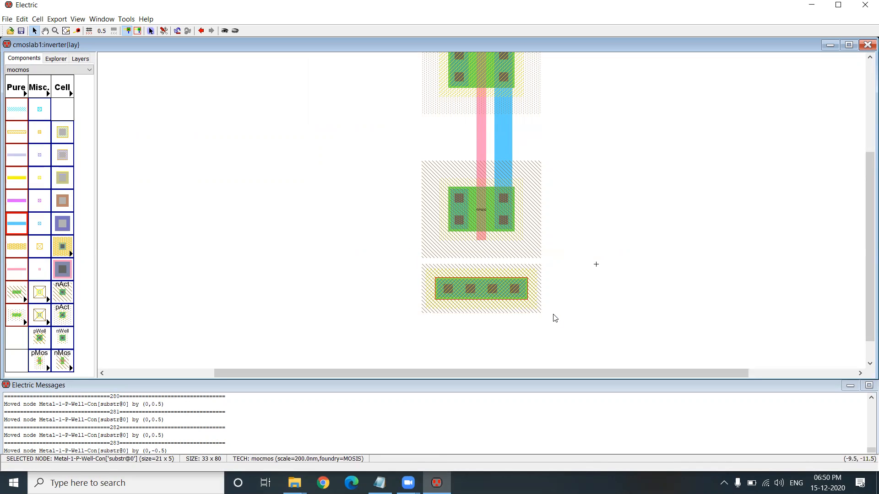
click(478, 289)
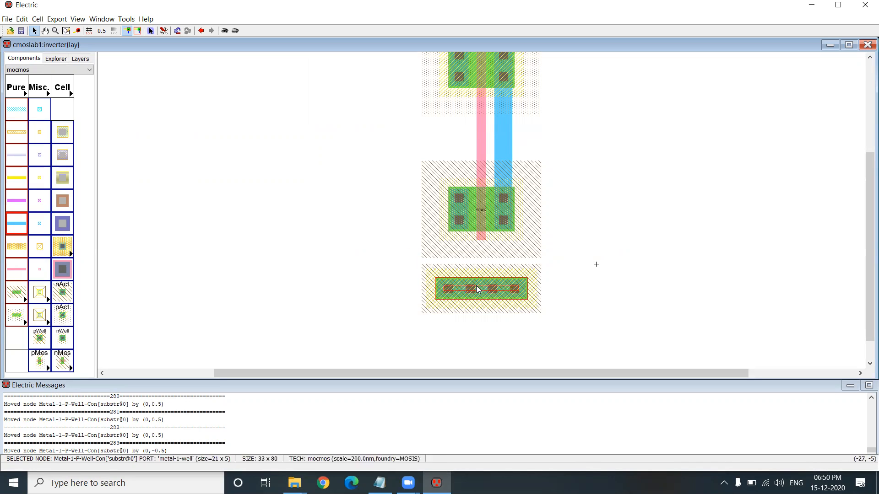
key(Up)
key(Up)
key(Up)
key(Up)
key(Down)
key(Down)
key(Down)
key(Up)
key(Up)
key(Up)
key(Up)
key(Down)
key(Down)
key(Down)
key(Up)
key(Up)
key(Down)
key(Down)
key(Down)
key(Down)
key(Down)
key(Down)
key(Down)
key(Up)
key(Up)
key(Up)
key(Up)
key(Up)
key(Up)
key(Up)
key(Down)
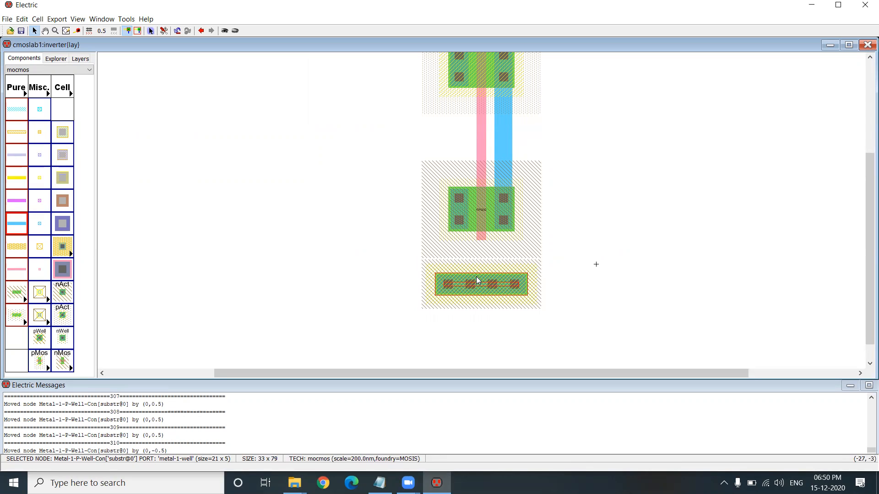
key(Up)
key(Up)
key(Down)
key(Down)
key(Down)
key(Up)
key(Up)
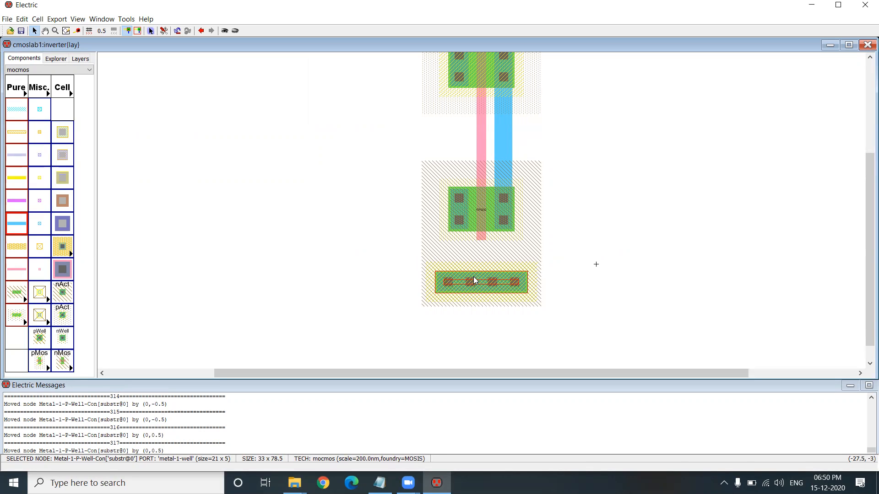
Lower the P-well contact 3.5 units, raise it again until its well meets the nMOS well, and deselect it
key(Down)
key(Down)
key(Down)
key(Down)
key(Down)
key(Down)
key(Down)
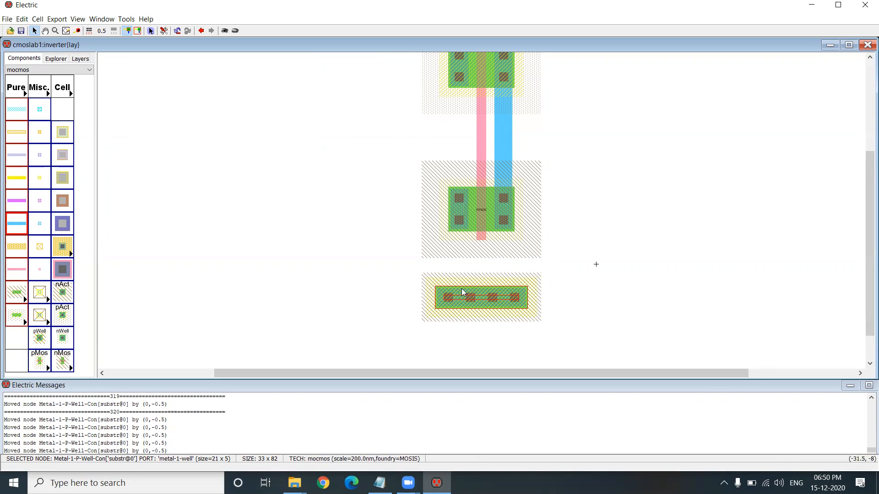
key(Up)
key(Up)
key(Up)
key(Up)
key(Up)
key(Up)
key(Up)
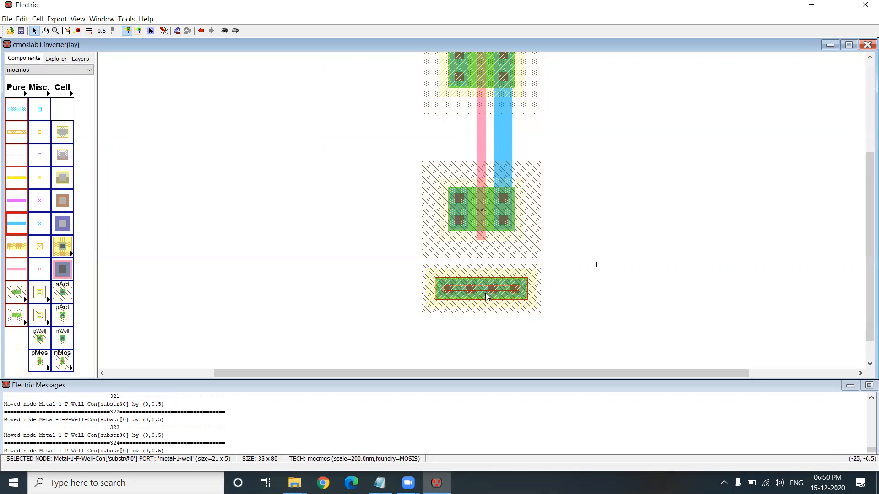
click(598, 216)
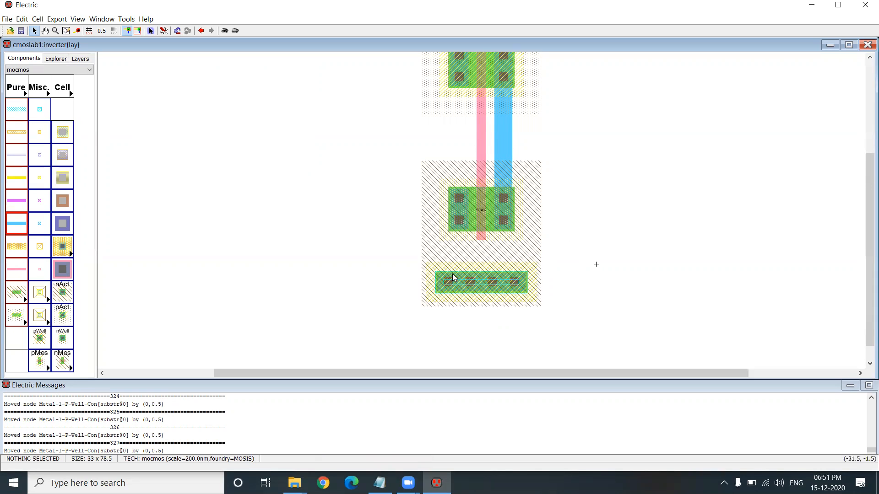
Create an export named gnd on the P-well contact below the nMOS
click(495, 284)
click(566, 312)
click(499, 291)
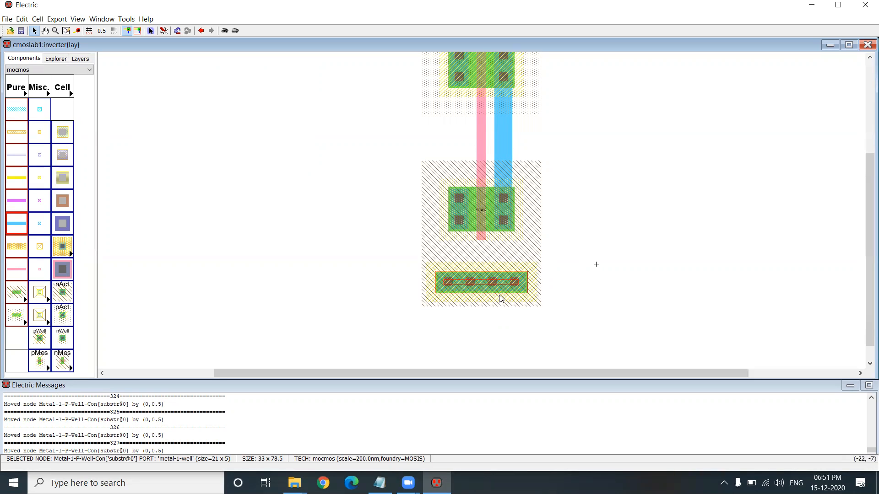
key(ctrl+e)
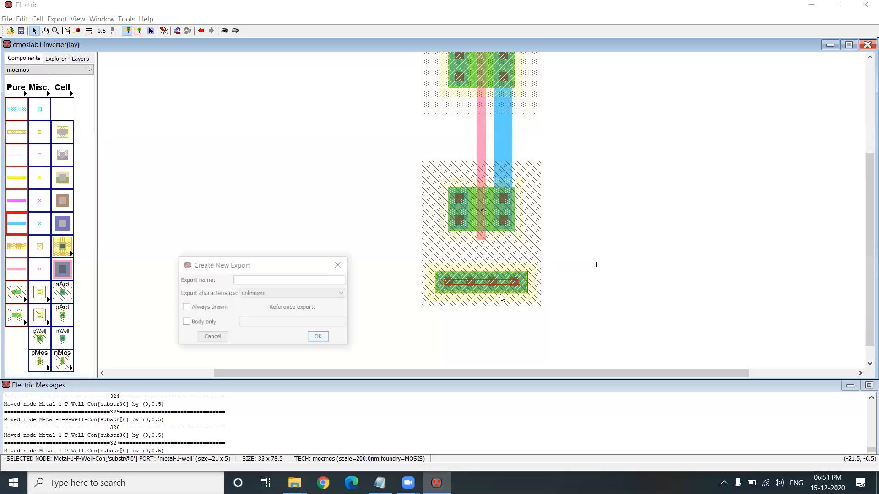
drag(298, 262, 314, 183)
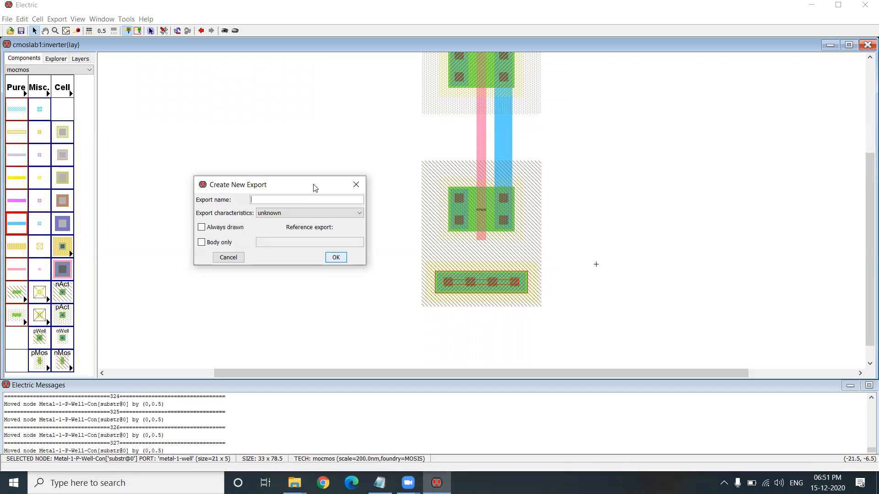
text(gnf)
key(BackSpace)
click(336, 257)
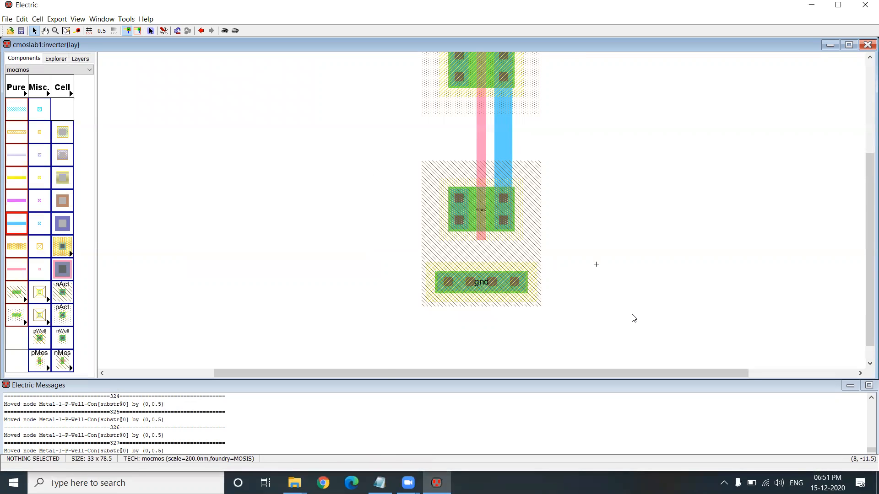
Check the nMOS source connection in the inverter schematic, and return to the inverter layout
key(ctrl+7)
scroll(591, 298, down, 3)
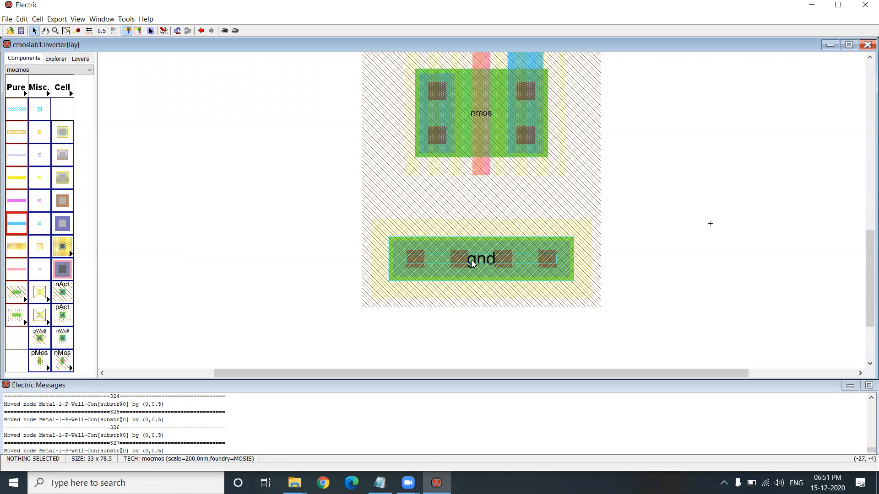
click(70, 58)
double_click(55, 91)
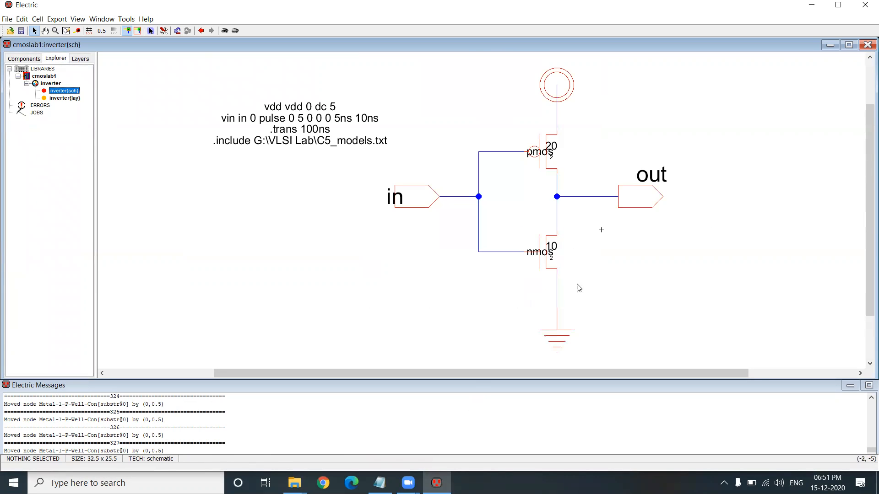
double_click(61, 98)
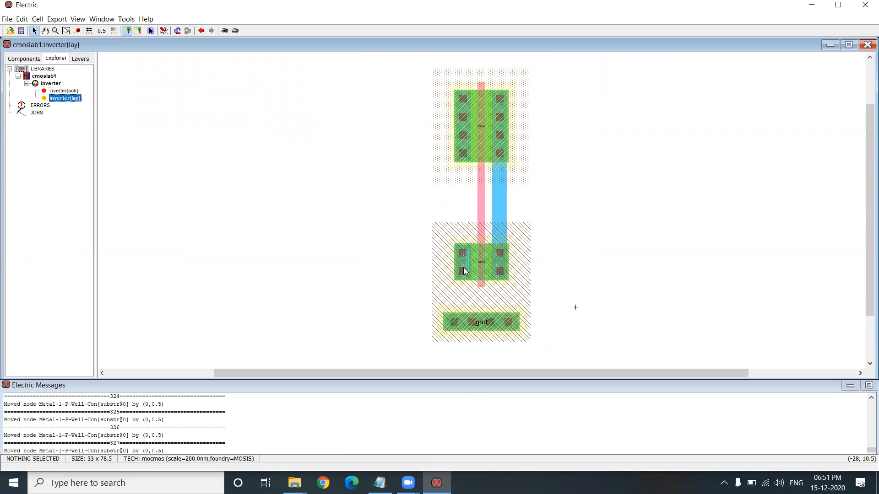
Wire the nMOS source contact down to the gnd P-well contact with a Metal-1 arc and deselect it
ctrl+scroll(459, 268, up, 1)
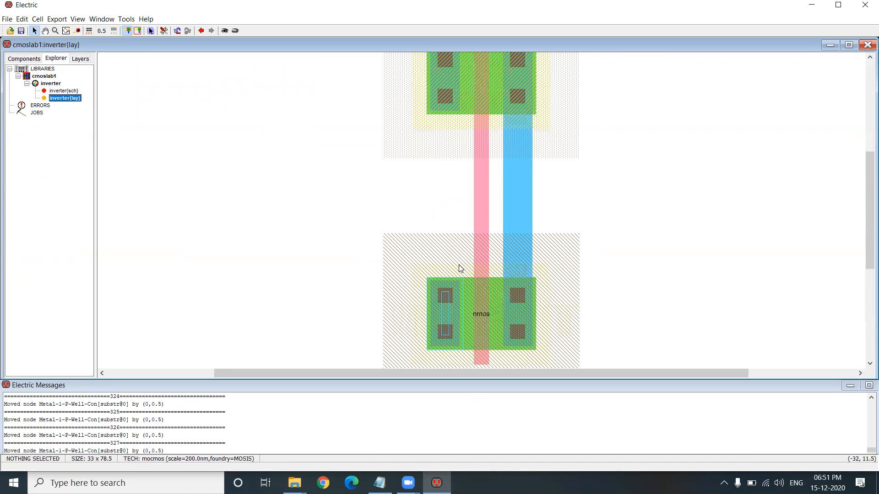
scroll(459, 268, down, 2)
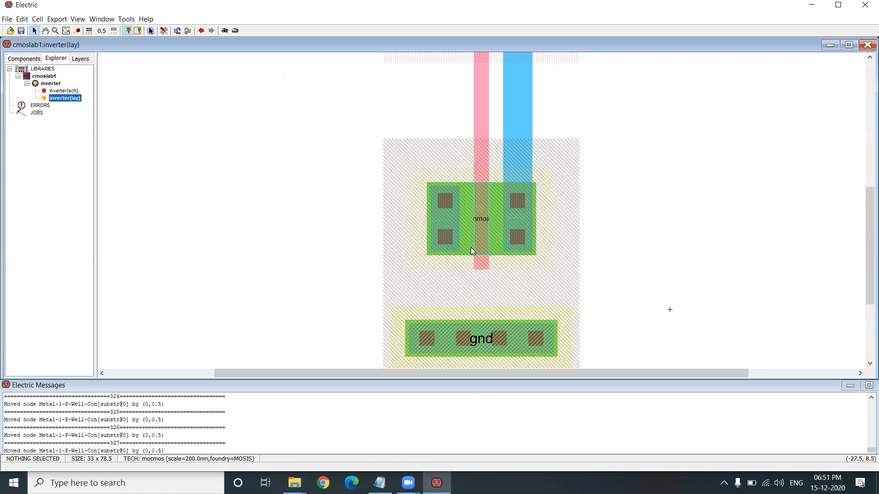
click(444, 241)
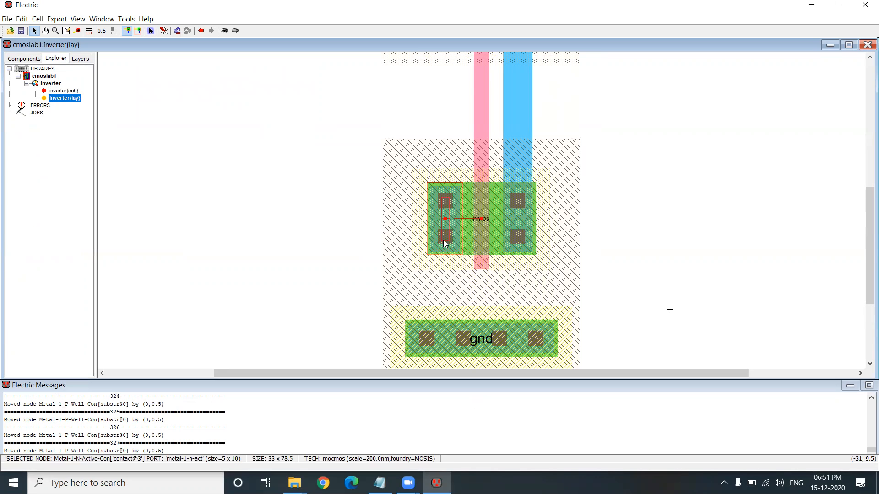
right_click(441, 336)
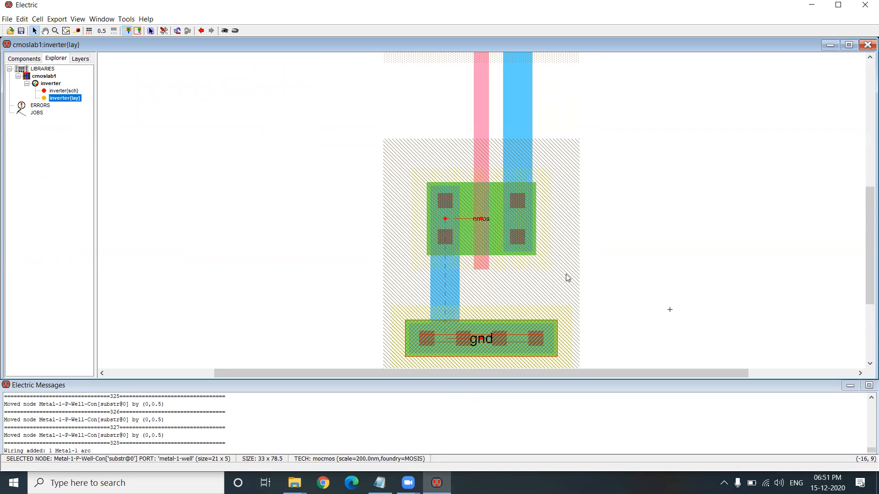
click(323, 229)
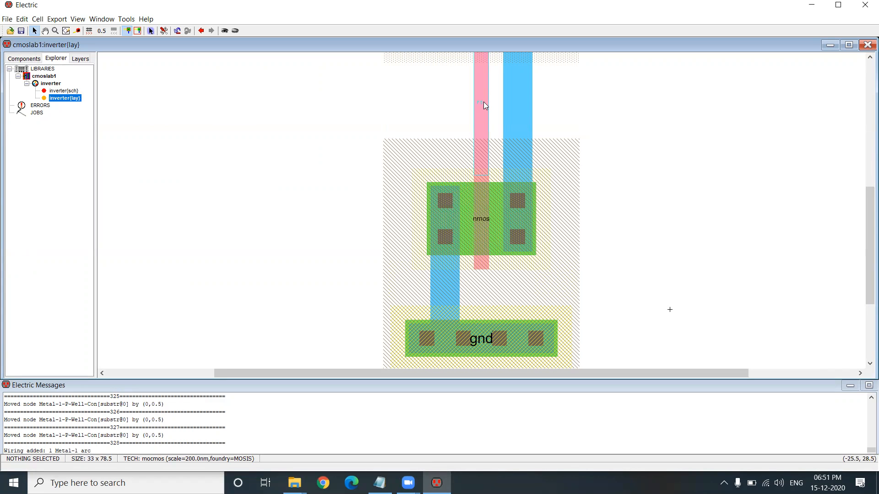
Save the cmoslab1 library and run a DRC check on the inverter layout
scroll(672, 199, up, 5)
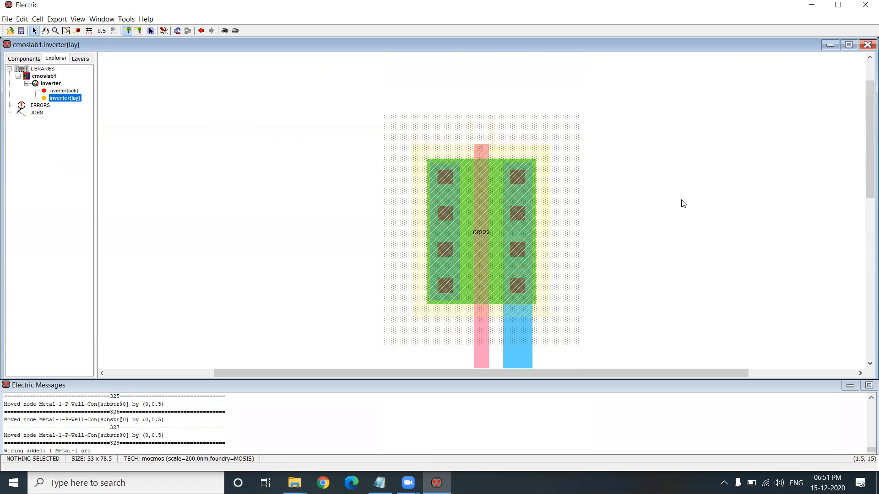
scroll(683, 204, down, 2)
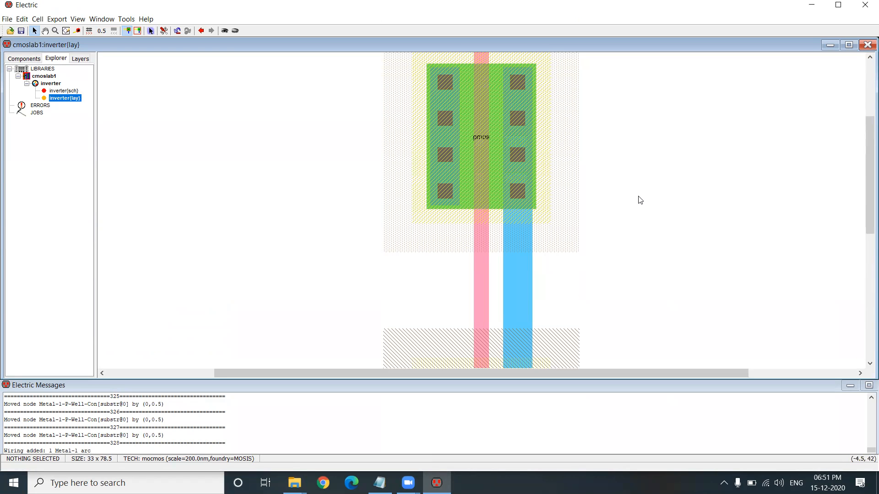
key(ctrl+s)
click(129, 20)
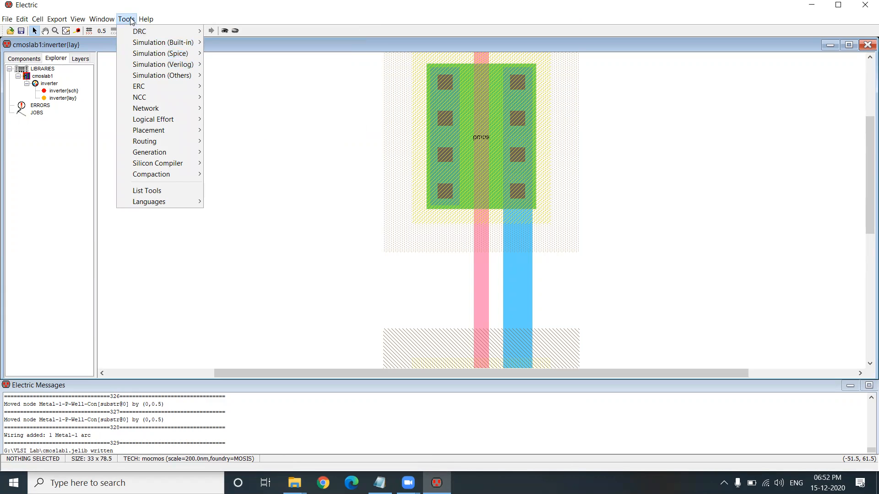
mouse_move(191, 33)
click(218, 32)
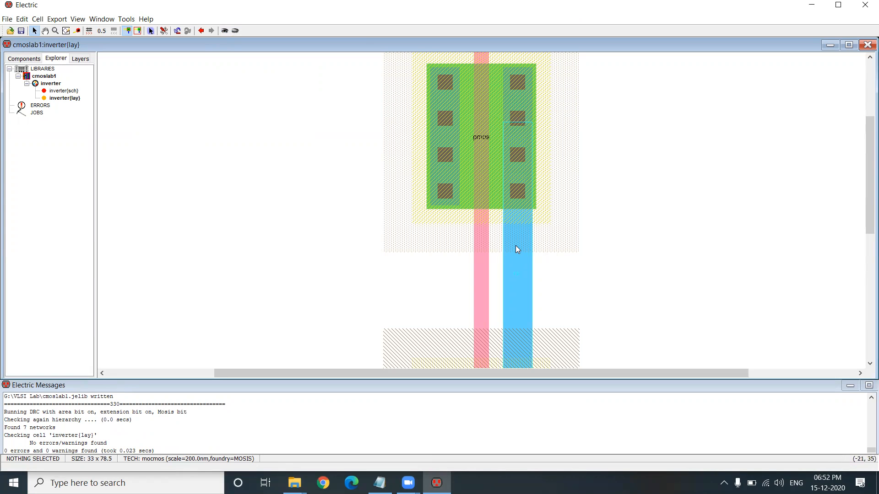
Place a Metal-1 N-well contact above the pMOS transistor
key(ctrl+9)
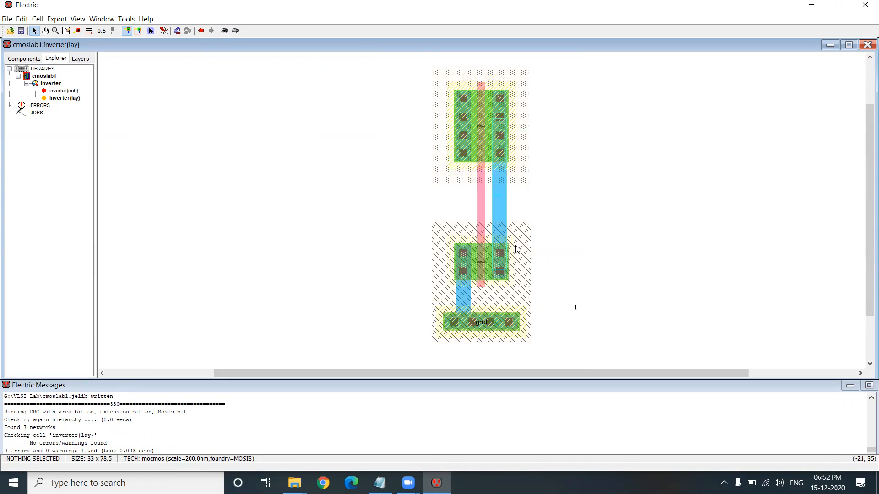
scroll(515, 249, up, 2)
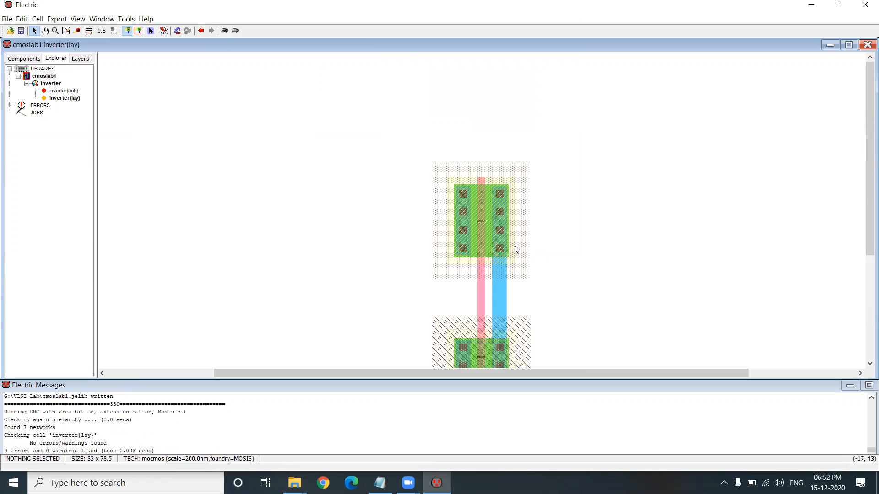
click(14, 60)
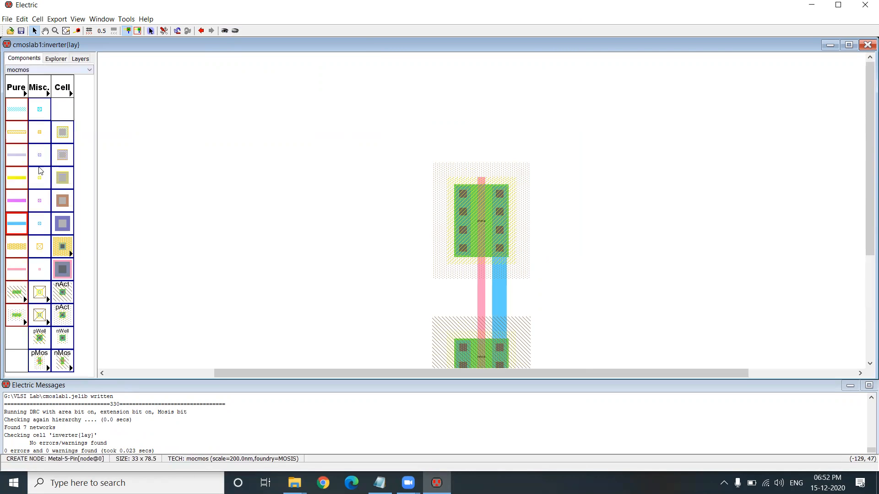
click(63, 338)
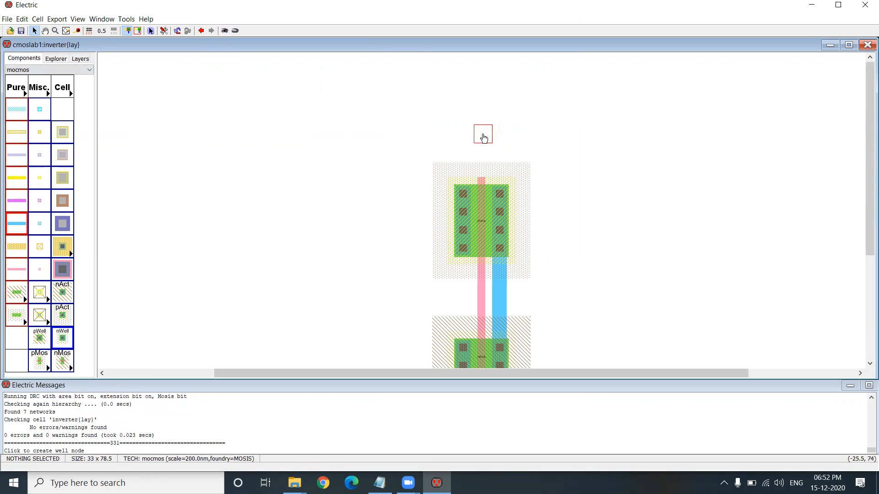
click(483, 137)
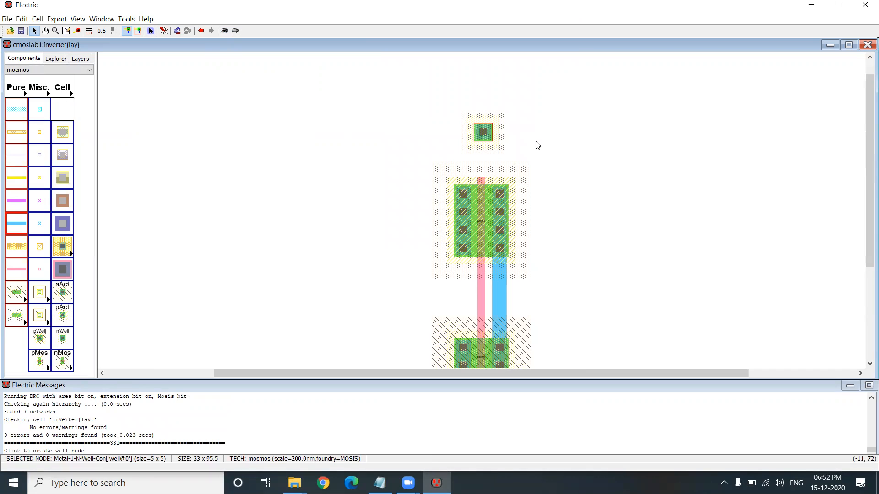
Set the N-well contact's X size to 21
double_click(496, 136)
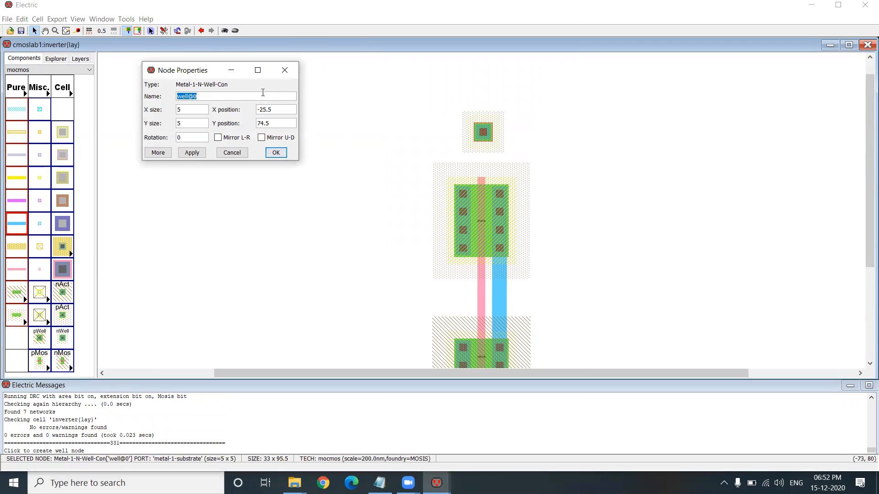
click(190, 123)
key(shift+Tab)
key(Return)
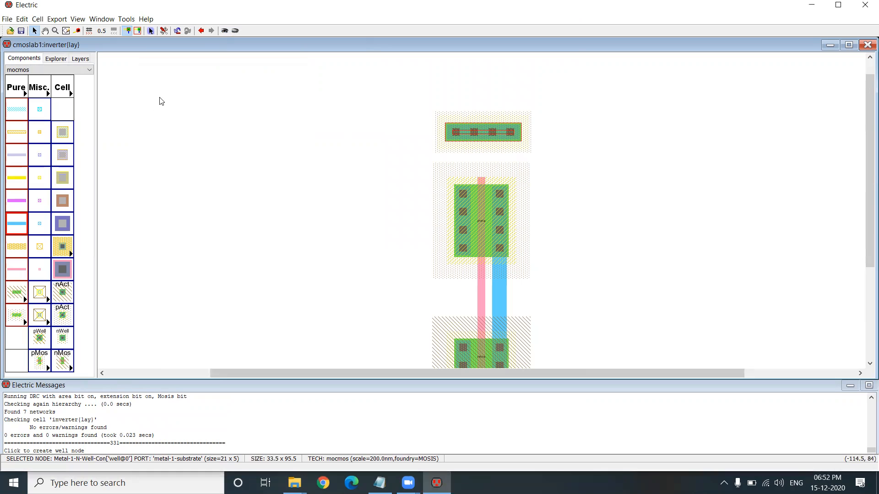
Shift the N-well contact 0.5 units left and 2.5 units down to centre it above the pMOS
key(Down)
key(Down)
key(Down)
key(Down)
key(Down)
key(Down)
key(Down)
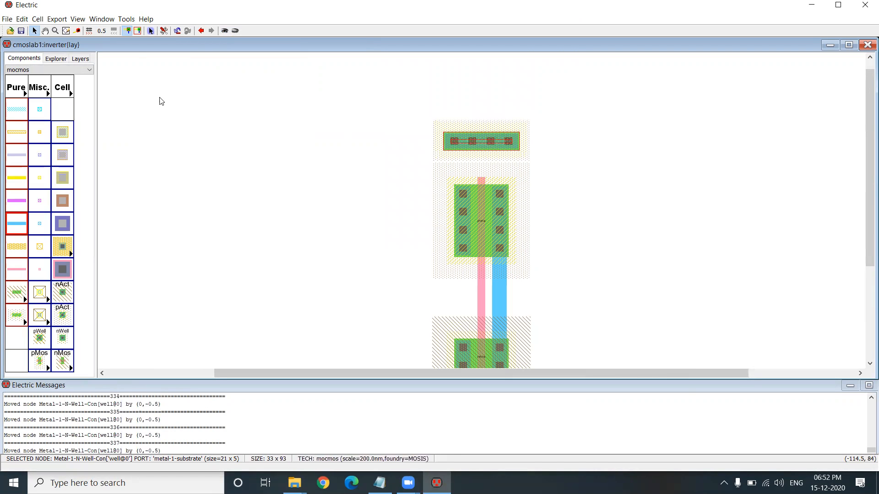
Nudge the N-well contact up and down, ending 1 unit lower with its well touching the pMOS well, and deselect it
key(Up)
key(Up)
key(Up)
key(Up)
key(Up)
key(Up)
key(Down)
key(Down)
key(Down)
key(Up)
key(Up)
key(Up)
key(Up)
key(Up)
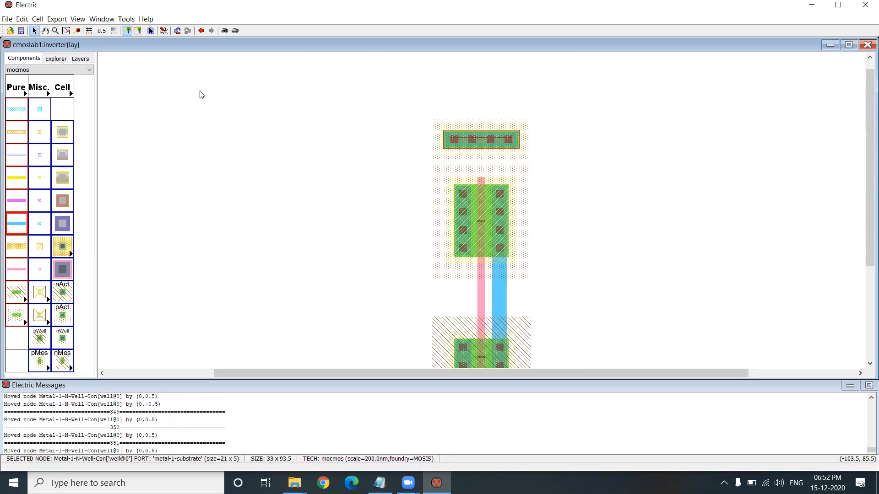
key(Down)
key(Down)
key(Down)
key(Down)
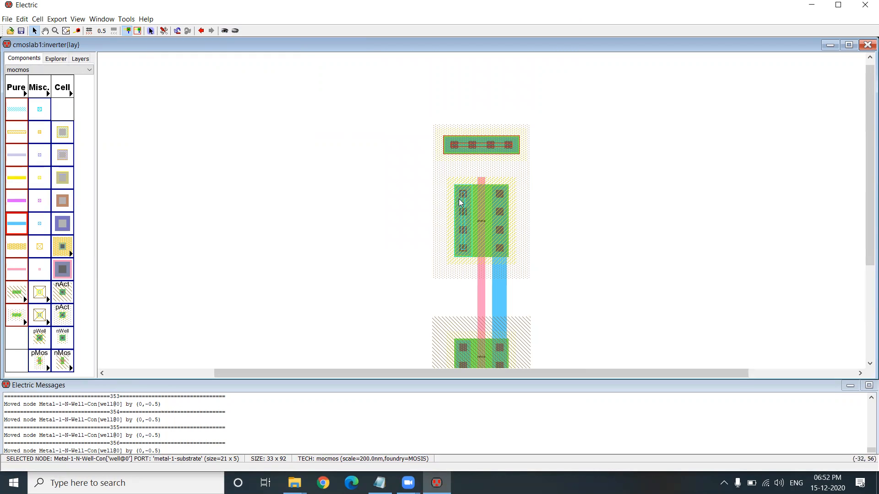
click(621, 151)
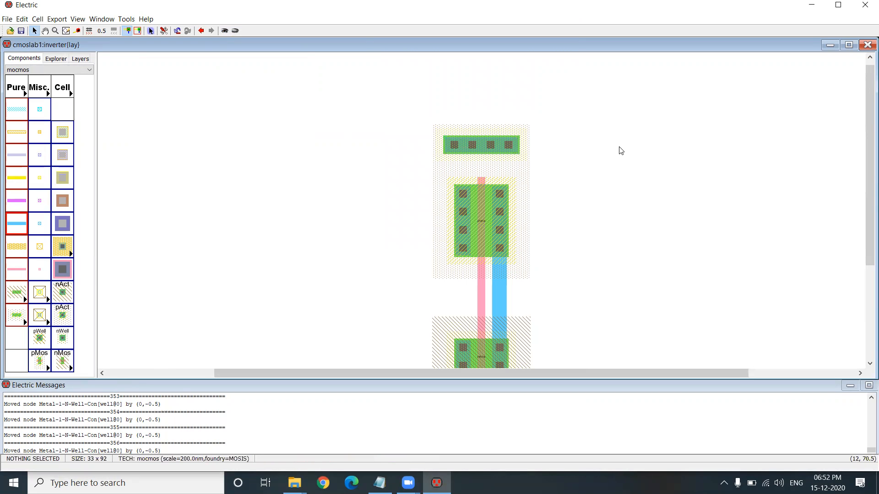
Create an export named vdd on the N-well contact above the pMOS and deselect it
key(ctrl+7)
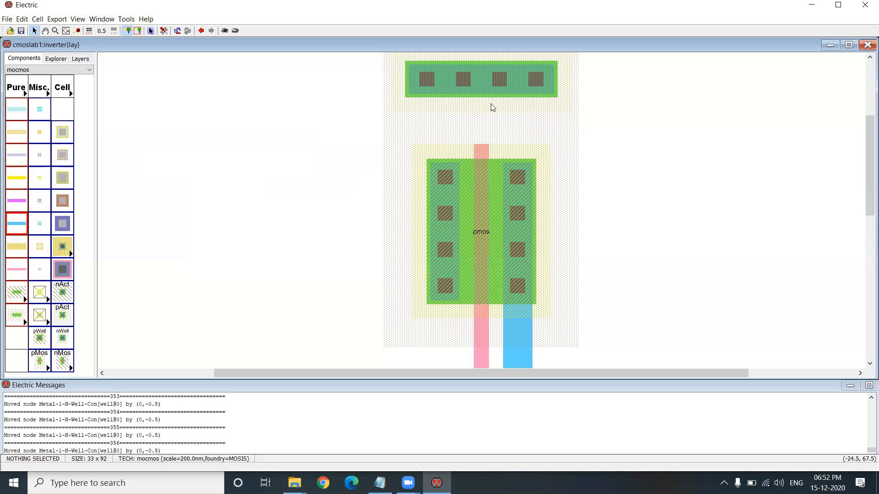
scroll(545, 147, up, 2)
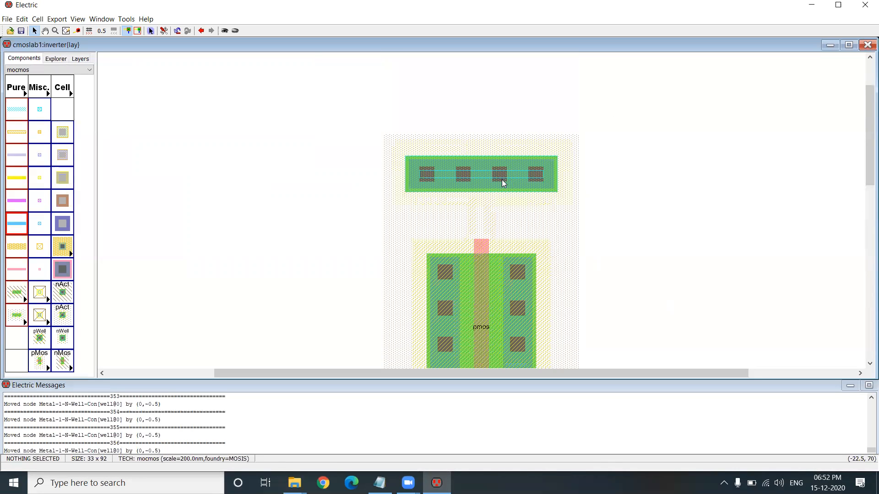
click(527, 178)
click(810, 246)
click(512, 171)
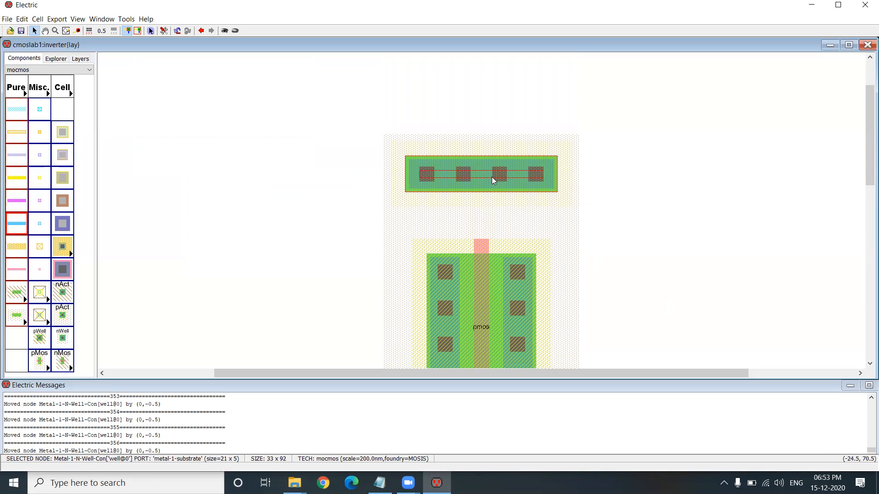
key(ctrl+e)
text(vdd)
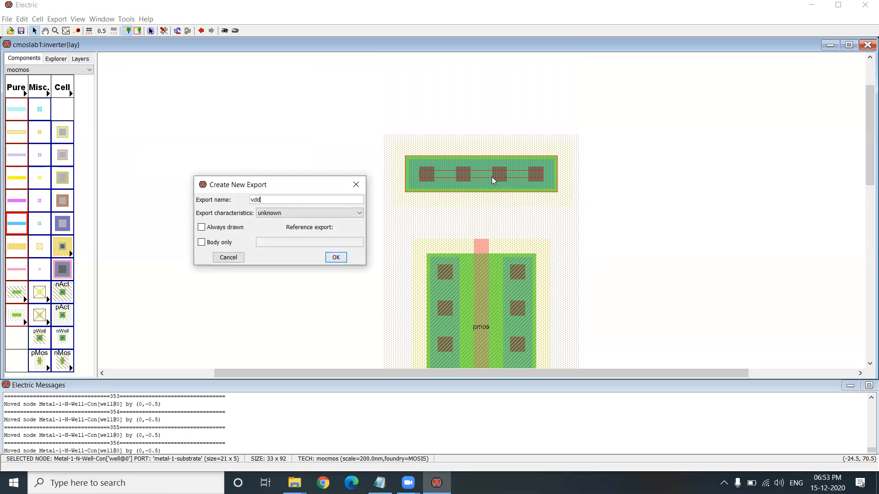
key(Return)
click(542, 120)
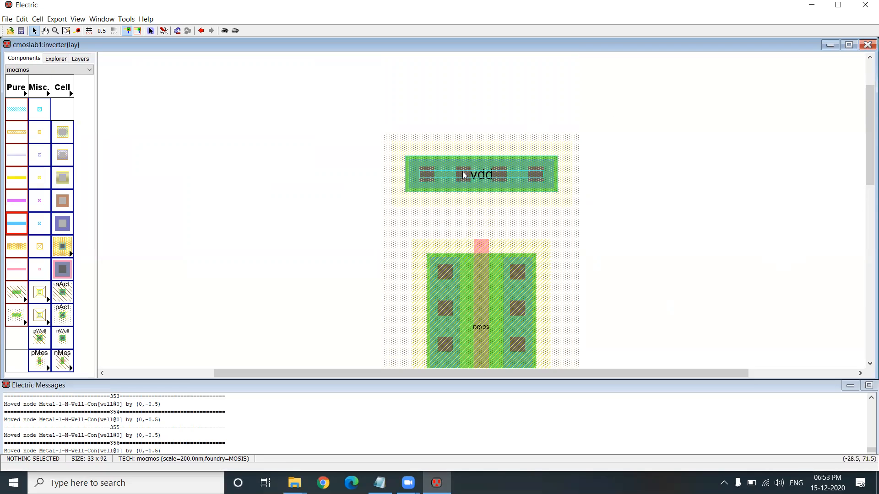
Wire the pMOS source contact up to the vdd N-well contact with a Metal-1 arc
click(451, 284)
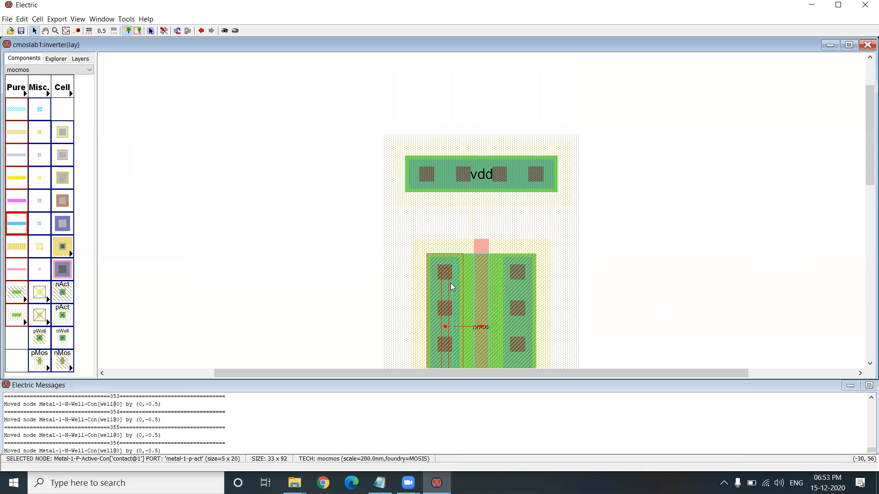
right_click(442, 176)
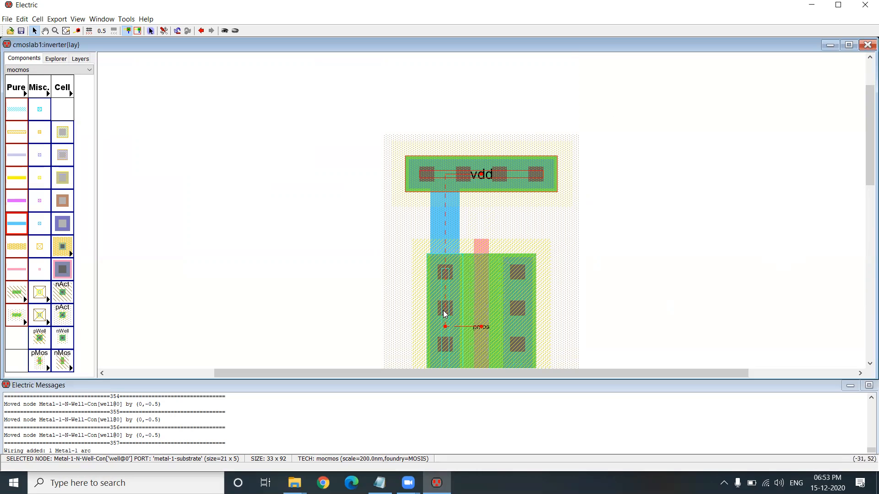
scroll(572, 174, down, 5)
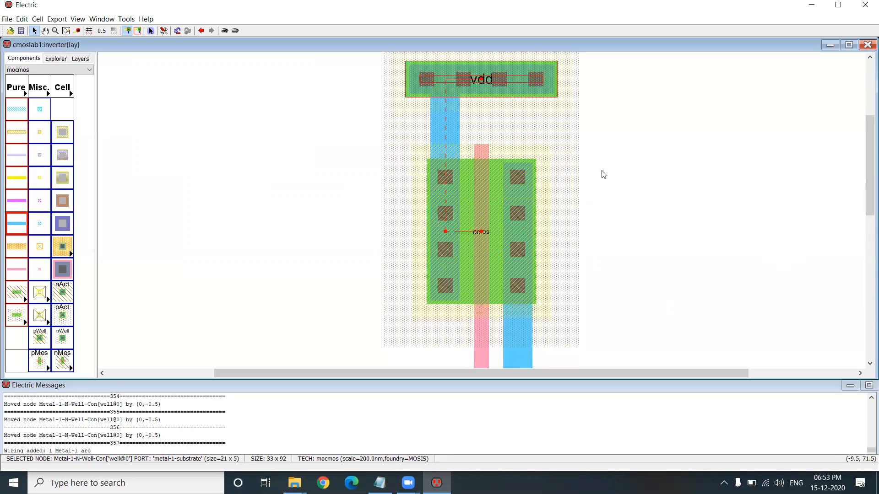
Save the library, run a hierarchical DRC check on the inverter layout, and save again
key(ctrl+s)
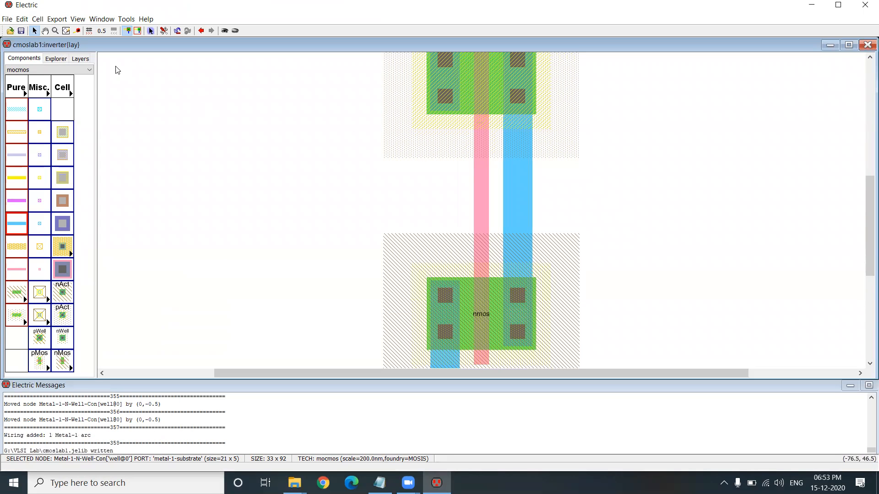
click(126, 19)
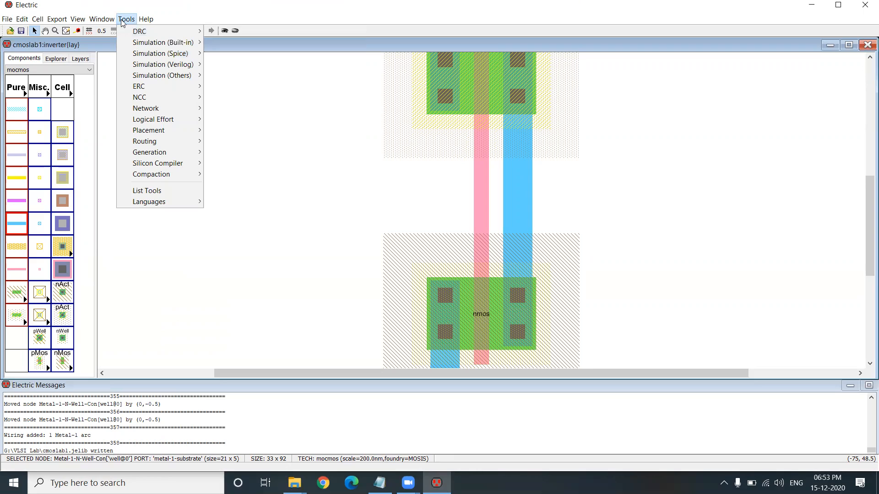
mouse_move(137, 32)
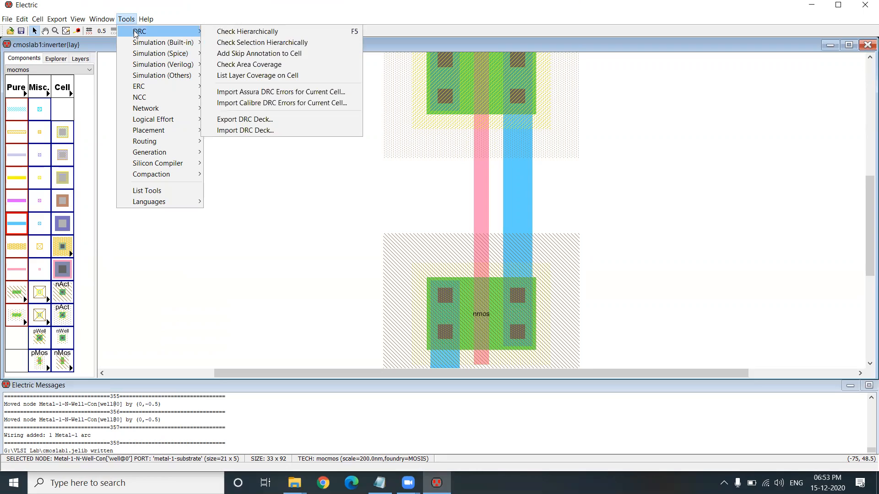
click(227, 32)
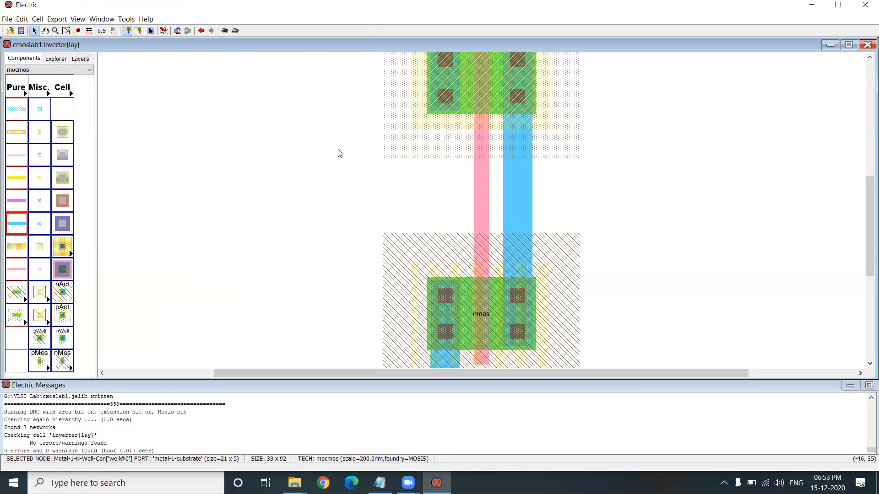
key(ctrl+s)
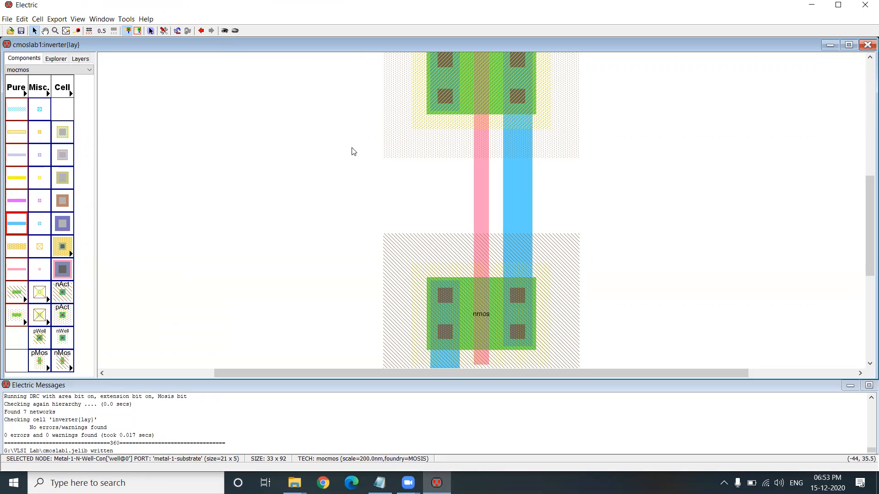
Examine the whole inverter layout, from the vdd contact through both transistors to the gnd contact, and clear the selection
scroll(627, 262, up, 4)
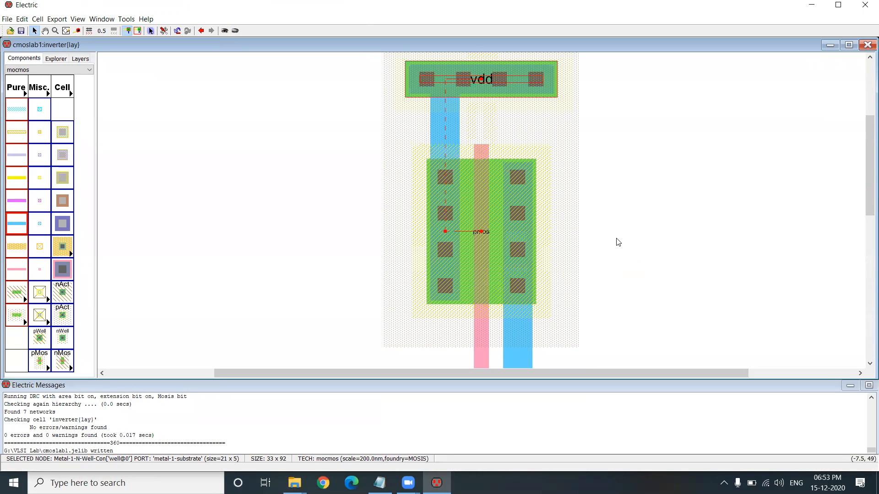
scroll(617, 242, down, 2)
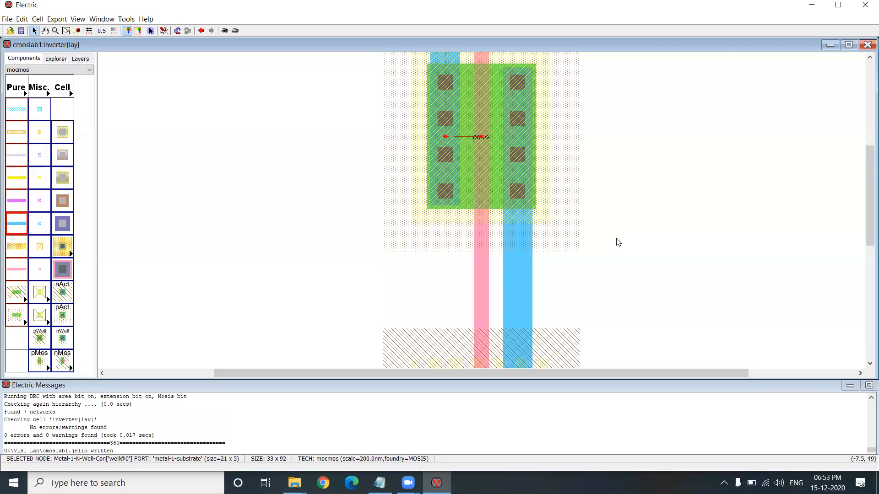
ctrl+scroll(618, 242, down, 1)
scroll(622, 251, up, 2)
scroll(625, 256, down, 2)
ctrl+scroll(616, 246, up, 1)
ctrl+scroll(615, 246, down, 1)
ctrl+scroll(616, 246, down, 1)
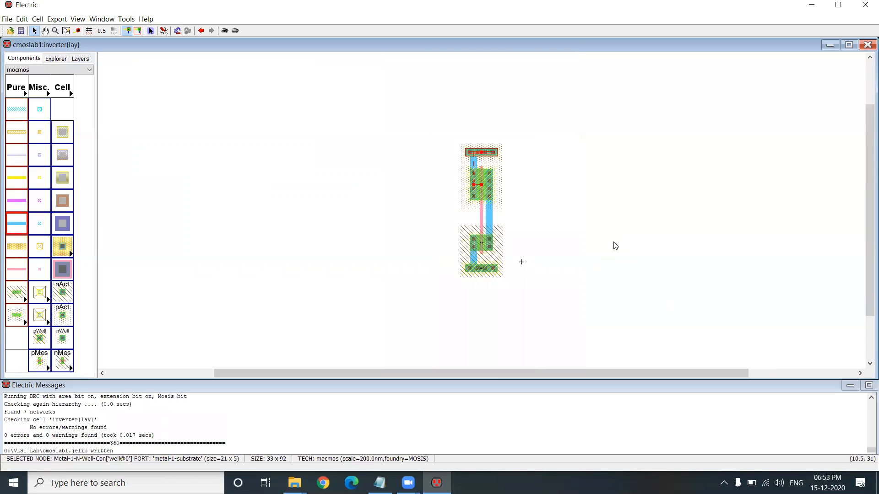
ctrl+scroll(616, 245, up, 1)
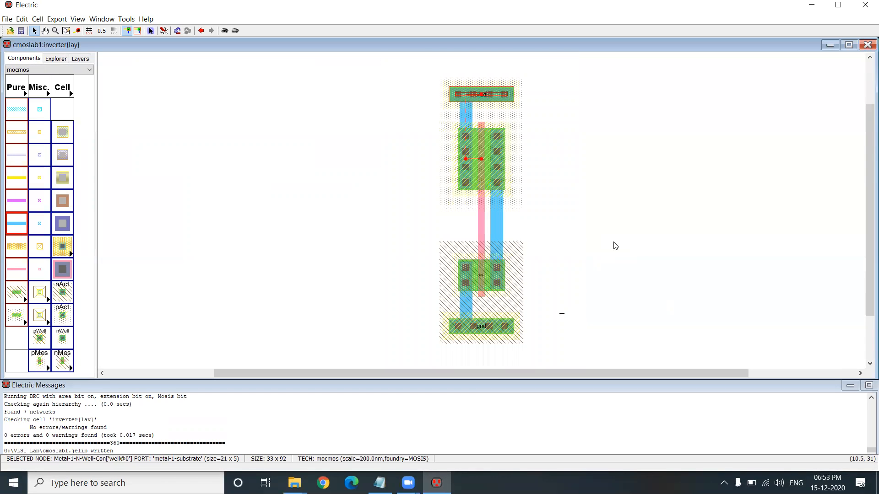
ctrl+scroll(615, 246, up, 1)
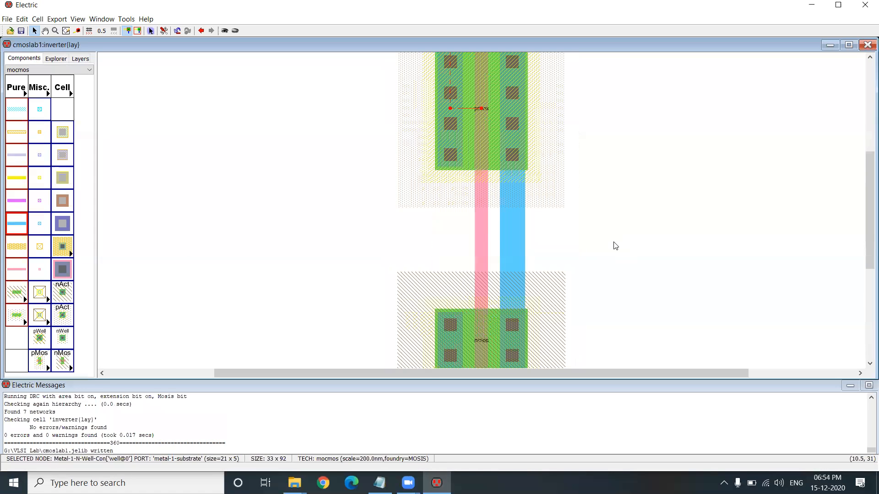
scroll(615, 246, up, 2)
key(ctrl+9)
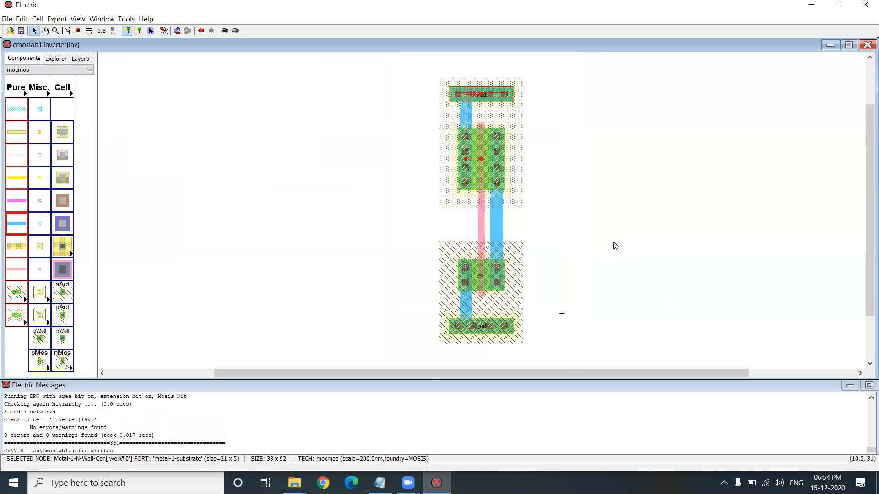
click(609, 220)
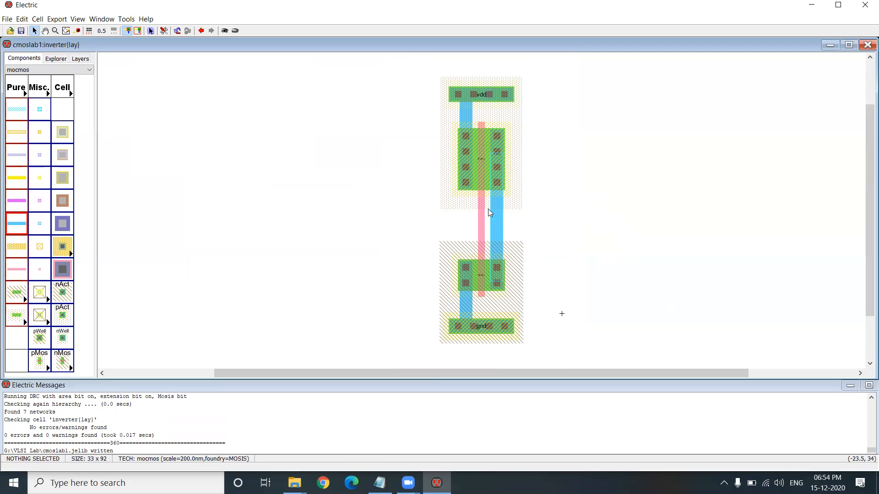
Place a Polysilicon-1 pin to the left of the gate arc between the transistors and move it 0.5 units up
ctrl+scroll(488, 209, up, 2)
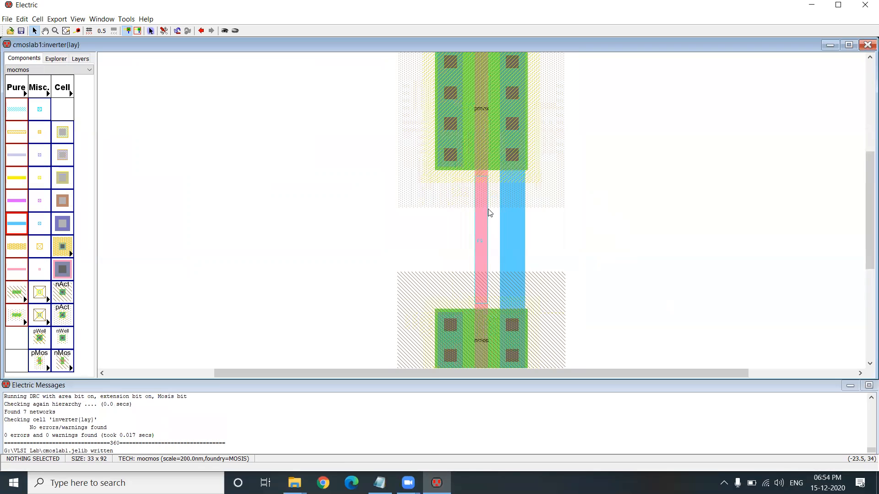
click(39, 274)
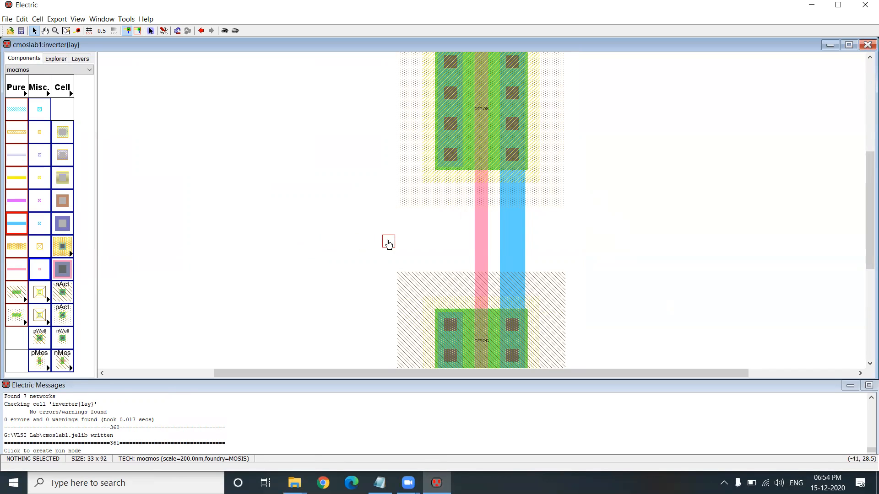
click(388, 243)
click(670, 249)
drag(390, 242, 391, 239)
Wire the Polysilicon-1 pin horizontally to the polysilicon gate arc joining the two transistors, and deselect it
click(412, 246)
click(394, 242)
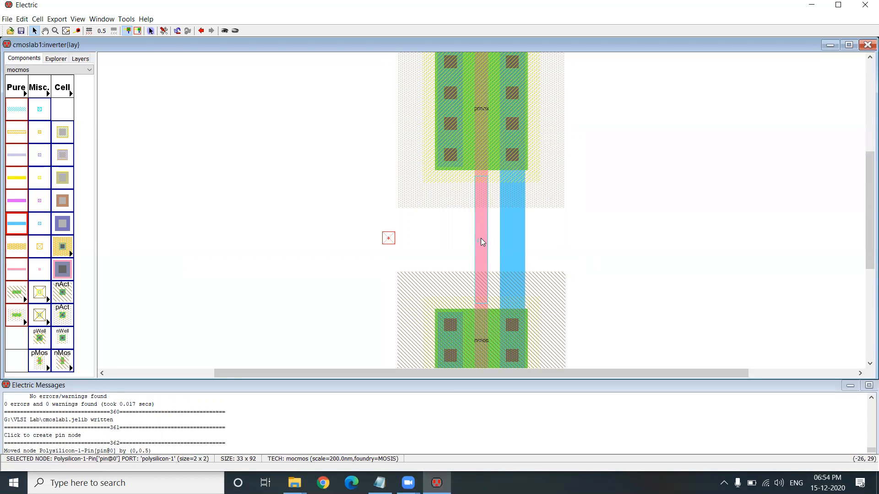
click(423, 249)
click(392, 245)
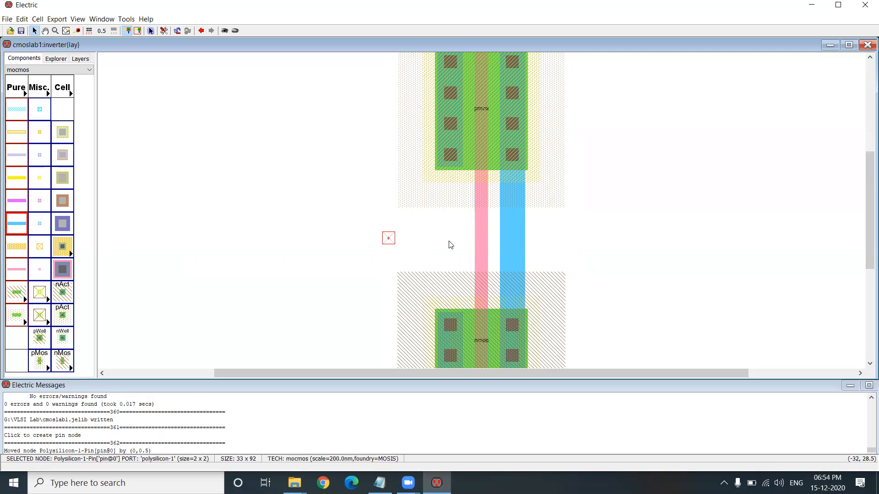
right_click(476, 233)
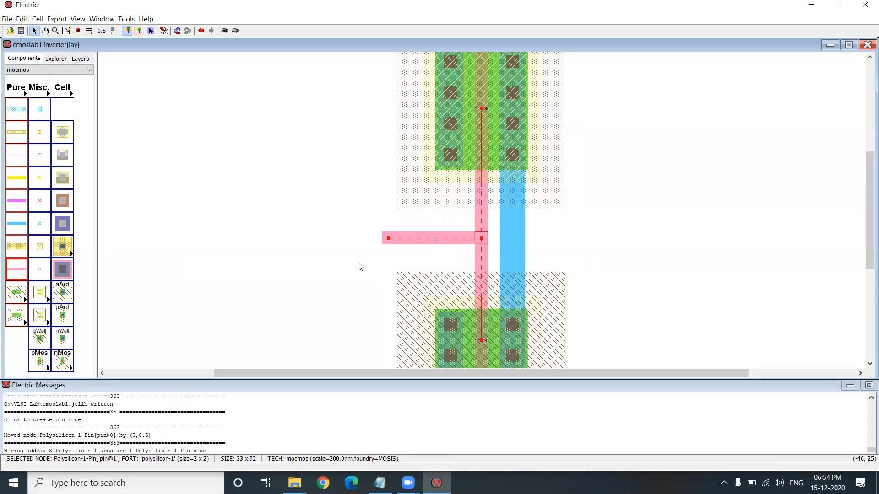
click(384, 251)
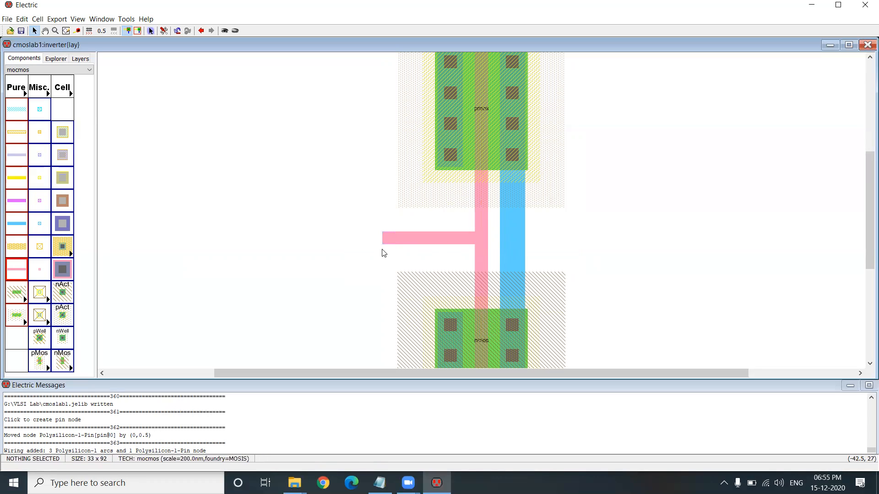
Create an export named in on the Polysilicon-1 pin at the free end of the gate branch and deselect it
click(388, 246)
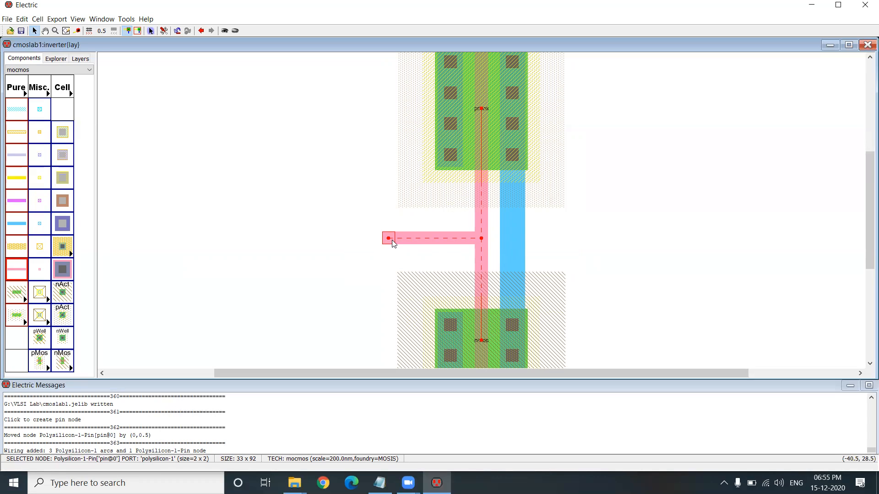
key(ctrl+e)
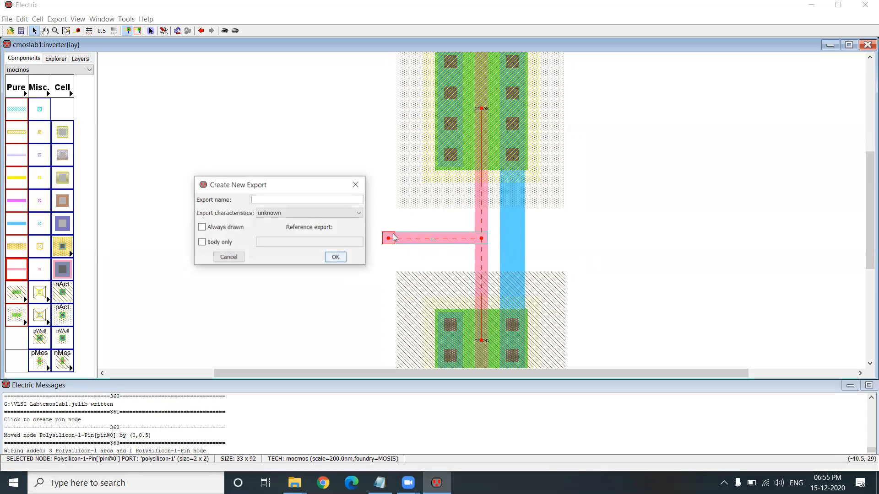
text(in)
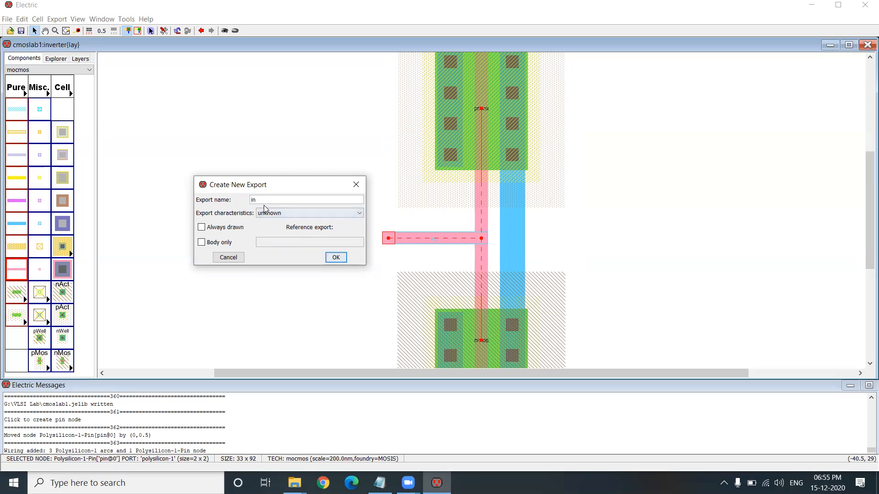
click(336, 258)
click(639, 251)
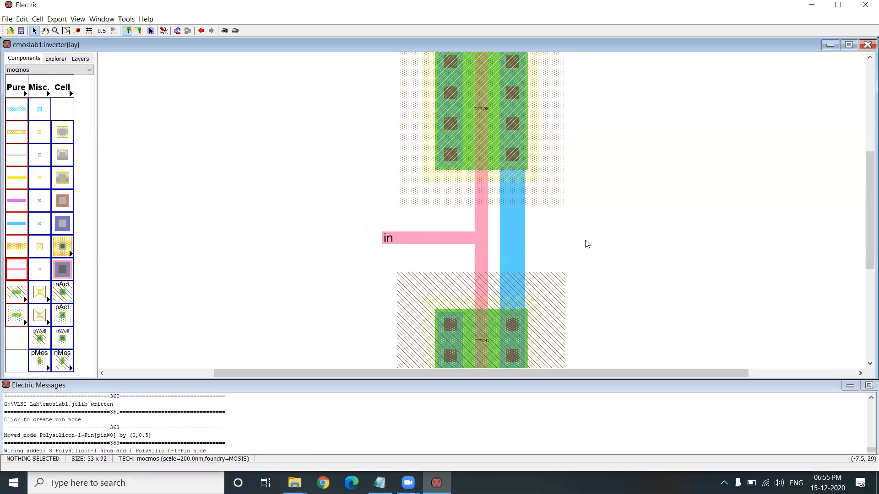
Place a Metal-1 pin to the right of the drain arc and wire it horizontally to that arc with Metal-1
click(42, 229)
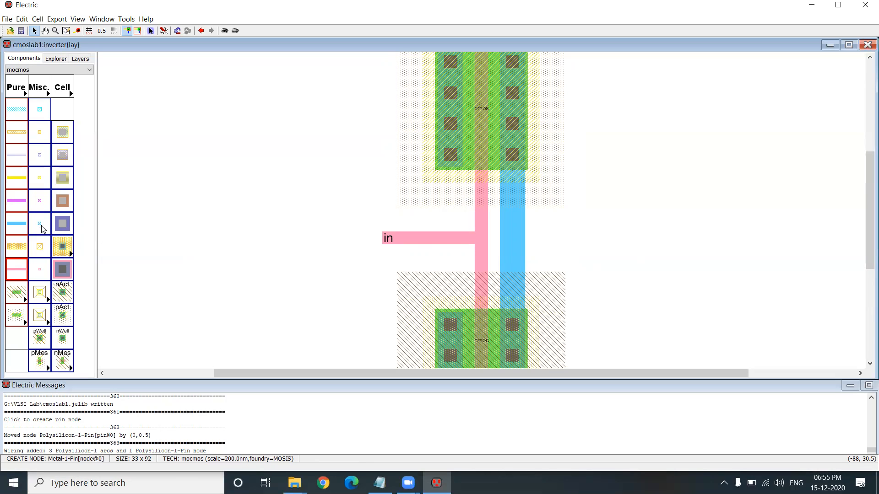
click(42, 230)
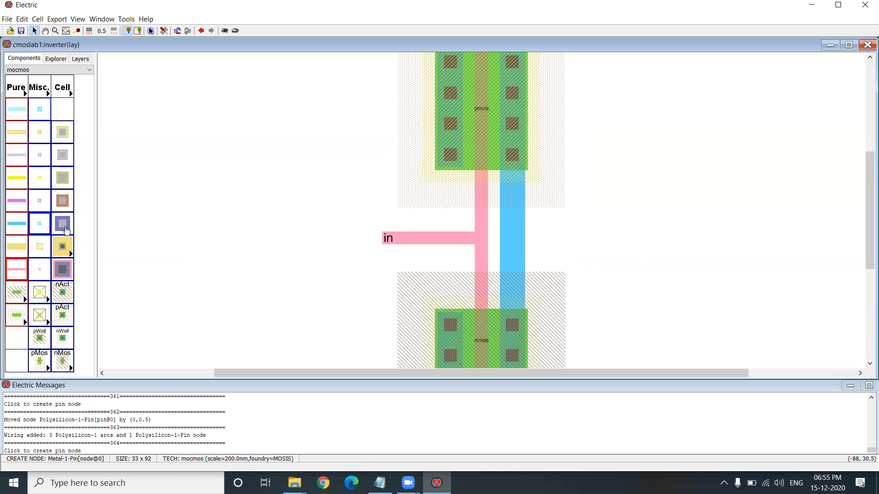
click(599, 243)
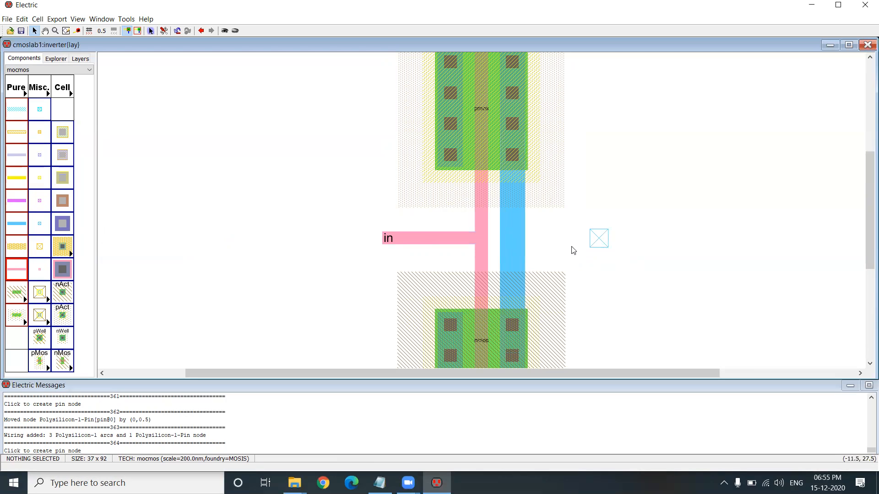
click(597, 246)
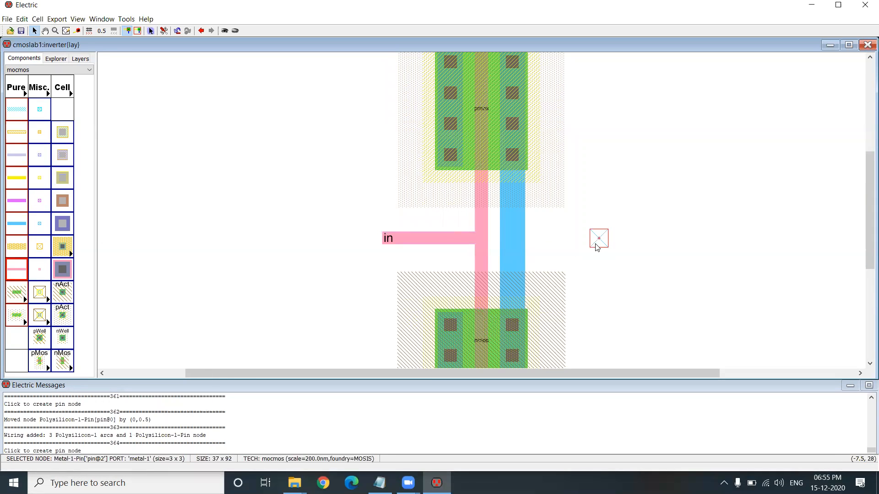
right_click(514, 237)
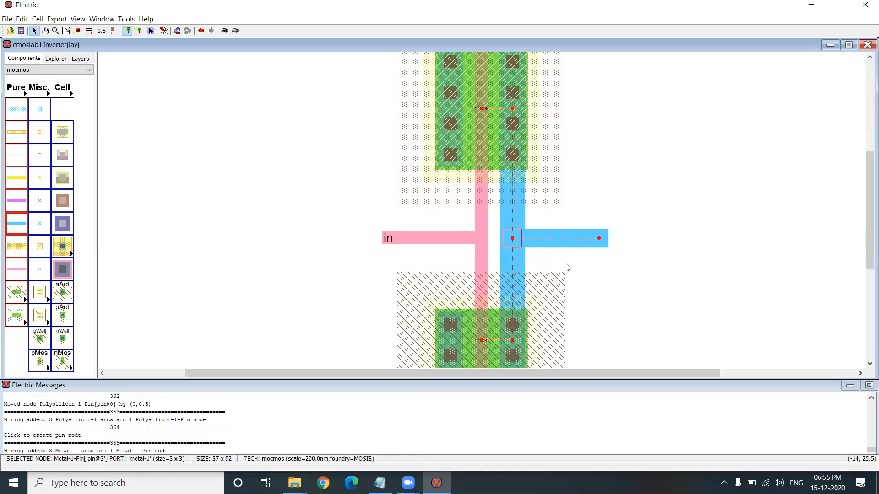
click(611, 278)
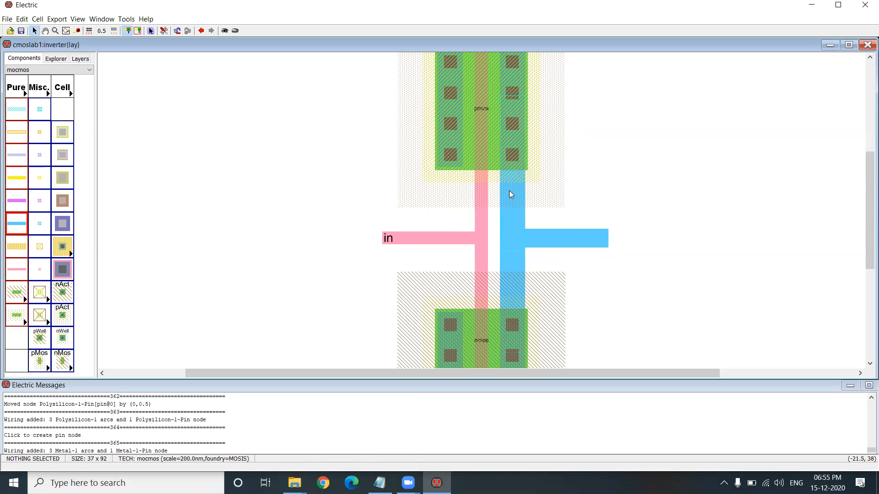
Create an export named out on the Metal-1 pin at the free end of the drain branch and deselect it
click(607, 249)
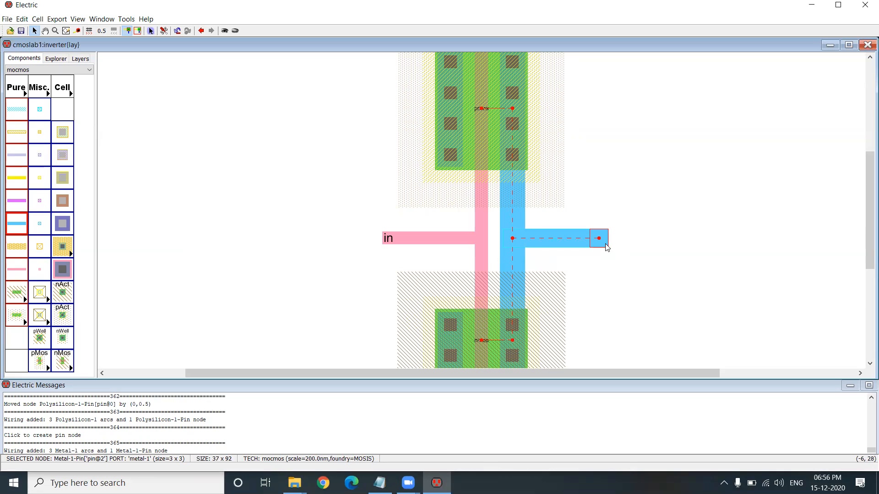
key(ctrl+e)
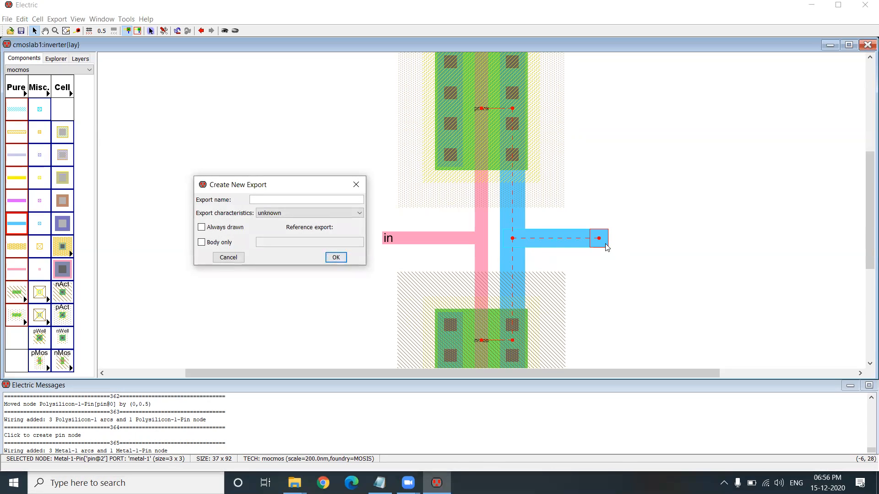
text(out)
click(333, 258)
click(685, 205)
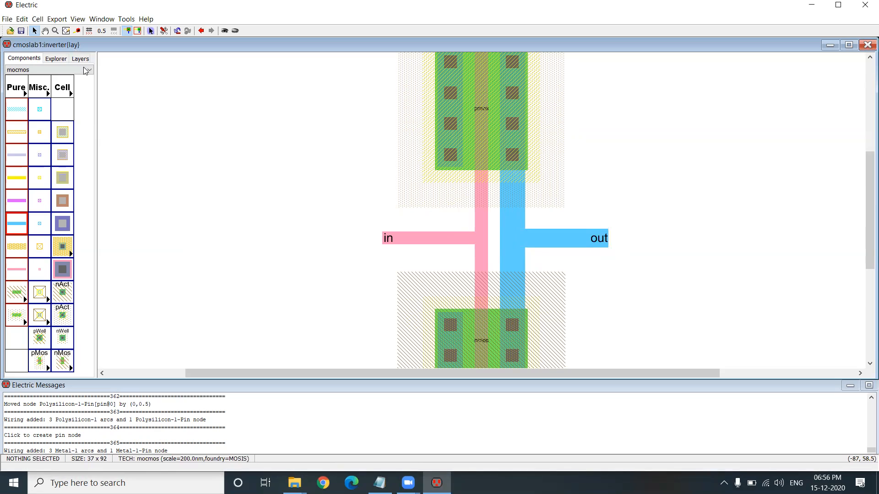
Save the library, run a hierarchical DRC check on the inverter with its input and output branches, and highlight the result message
key(ctrl+s)
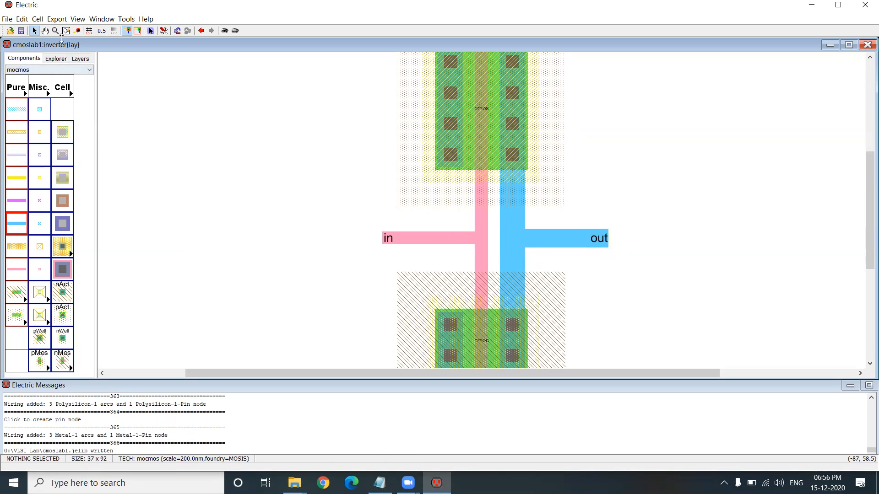
click(126, 19)
mouse_move(183, 42)
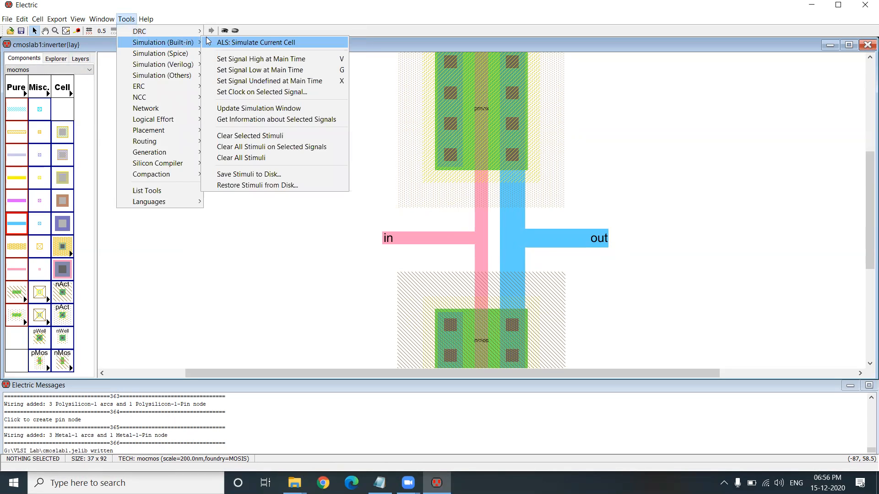
click(231, 34)
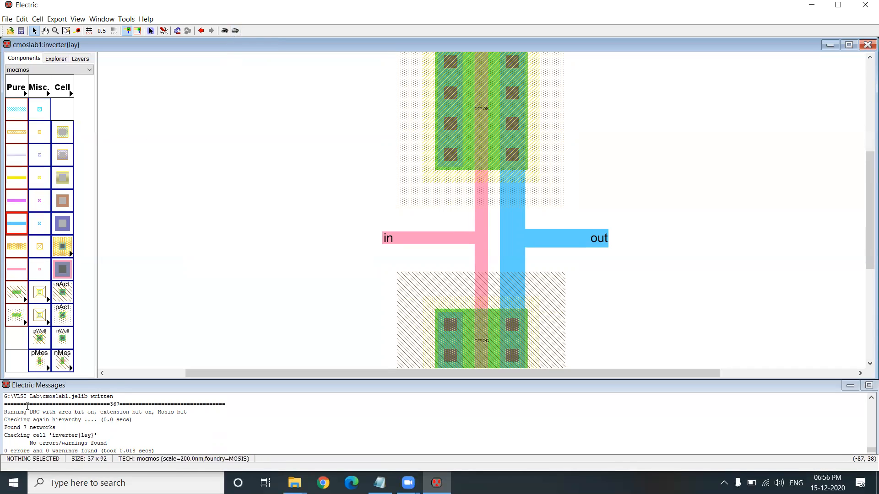
drag(24, 441, 121, 443)
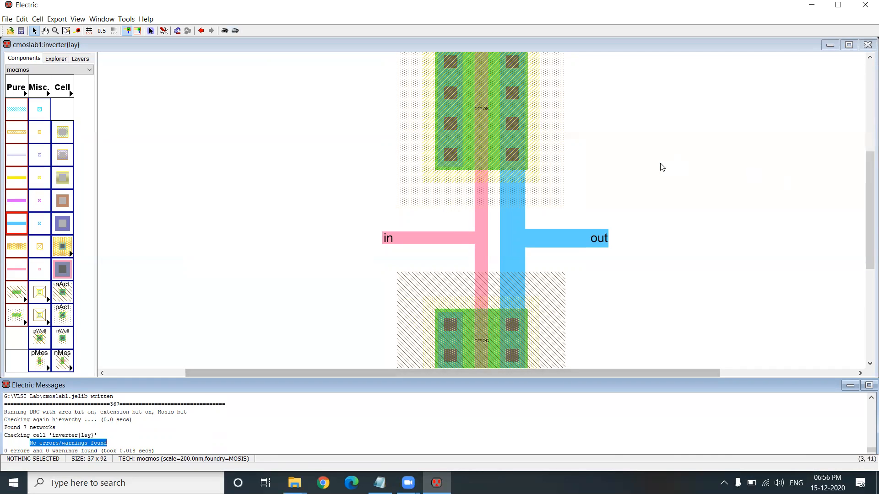
Save the cmoslab1 library with the completed inverter layout
click(21, 30)
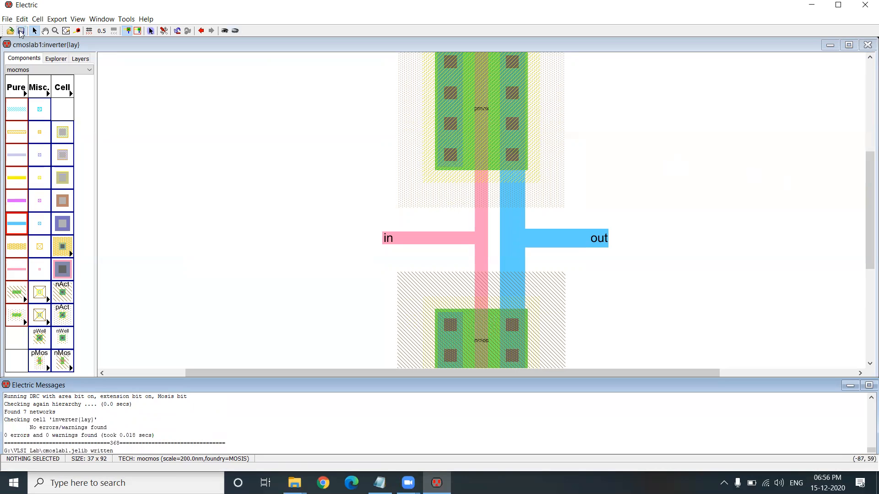
scroll(738, 209, up, 3)
scroll(770, 212, up, 2)
scroll(771, 212, down, 2)
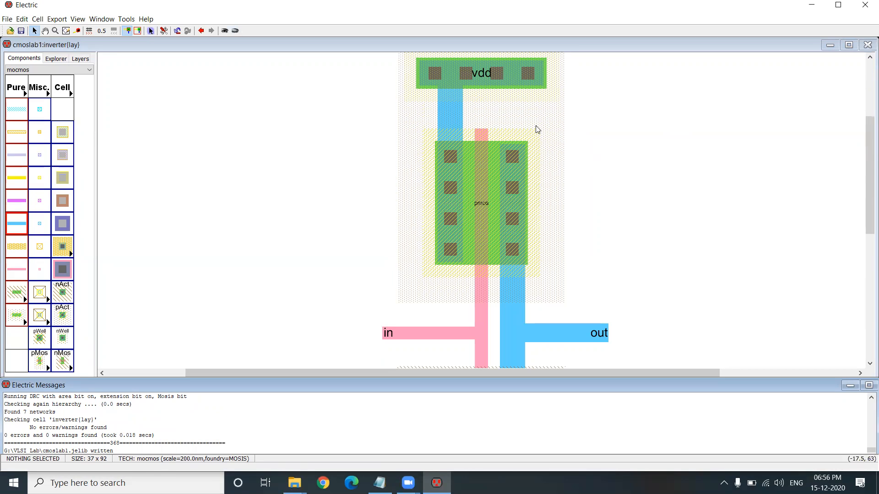
scroll(543, 151, down, 4)
scroll(366, 181, up, 2)
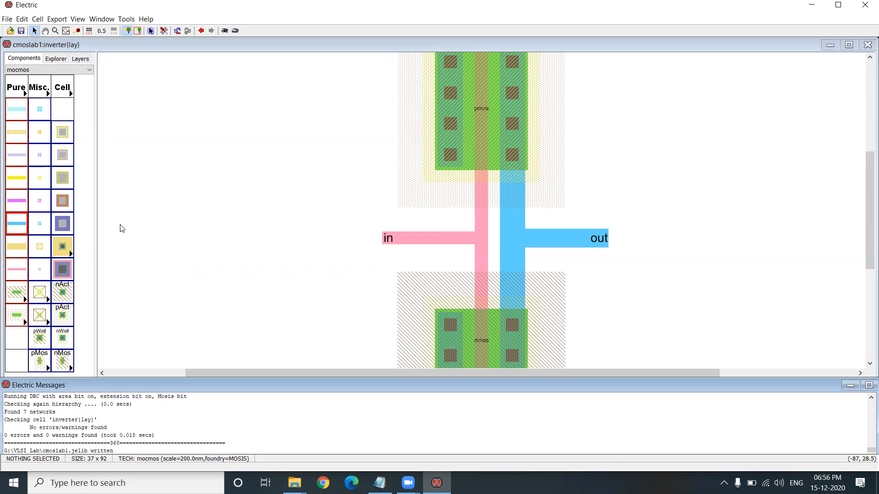
Open the inverter schematic and copy its transient analysis SPICE code text
click(56, 58)
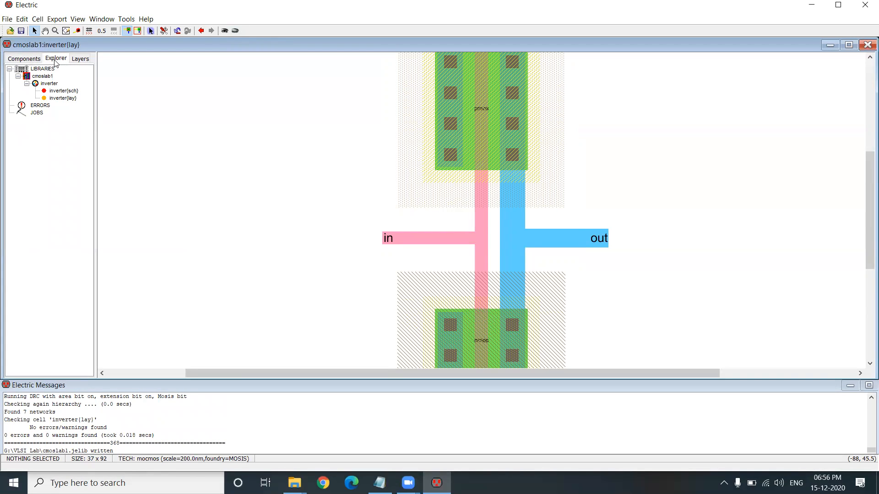
click(61, 93)
double_click(62, 92)
click(293, 139)
click(301, 149)
click(303, 145)
click(304, 153)
click(298, 135)
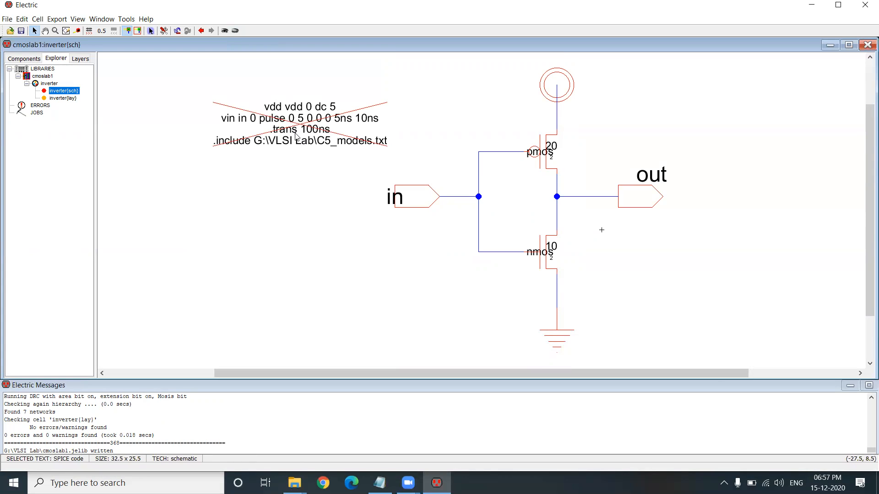
Open the inverter layout, paste the SPICE code text to the left of the transistors and deselect it
double_click(63, 98)
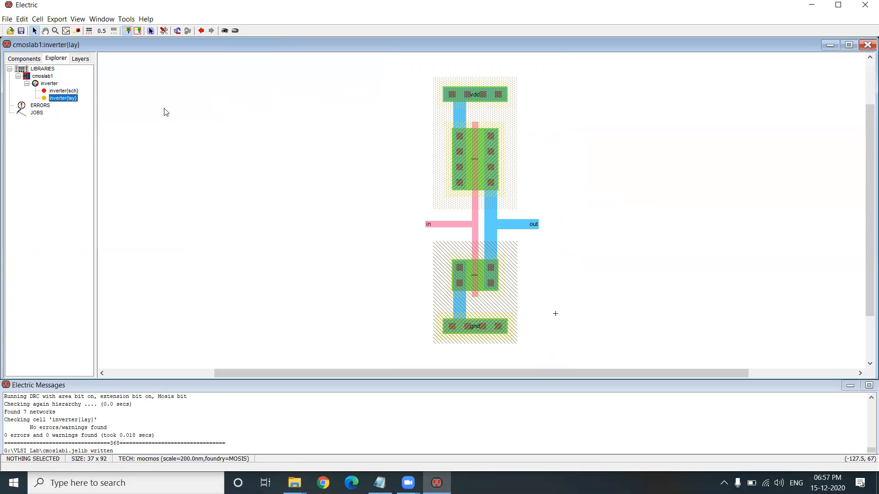
drag(166, 112, 232, 126)
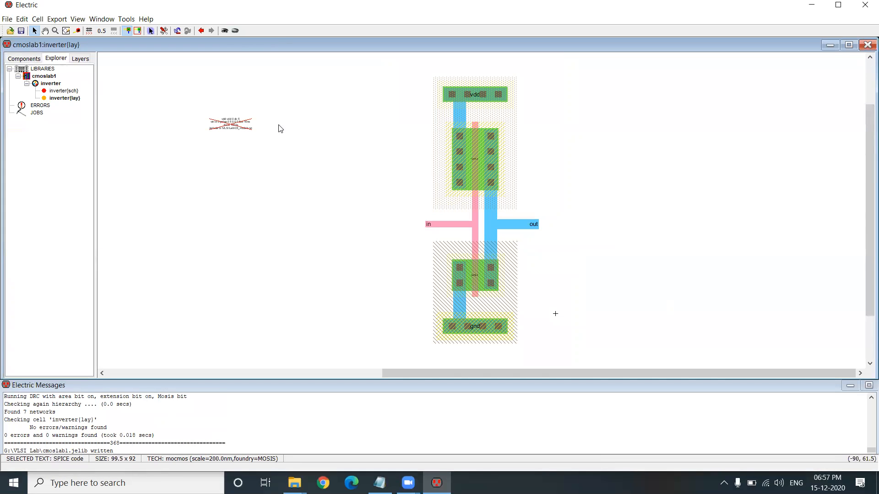
click(281, 180)
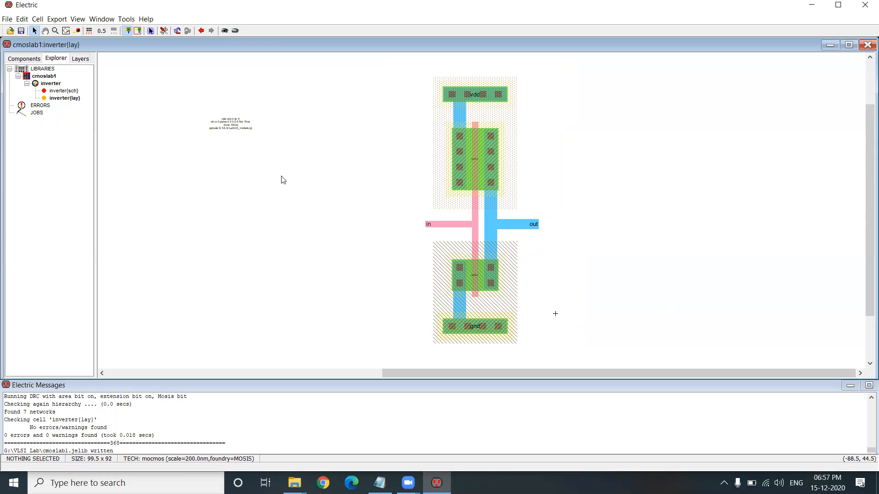
Set the text size of the layout's SPICE code to 2 units
click(235, 133)
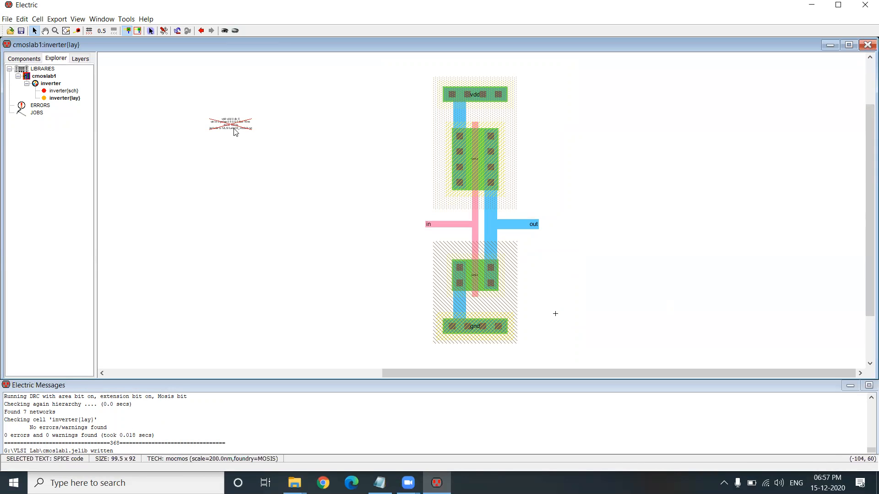
double_click(235, 132)
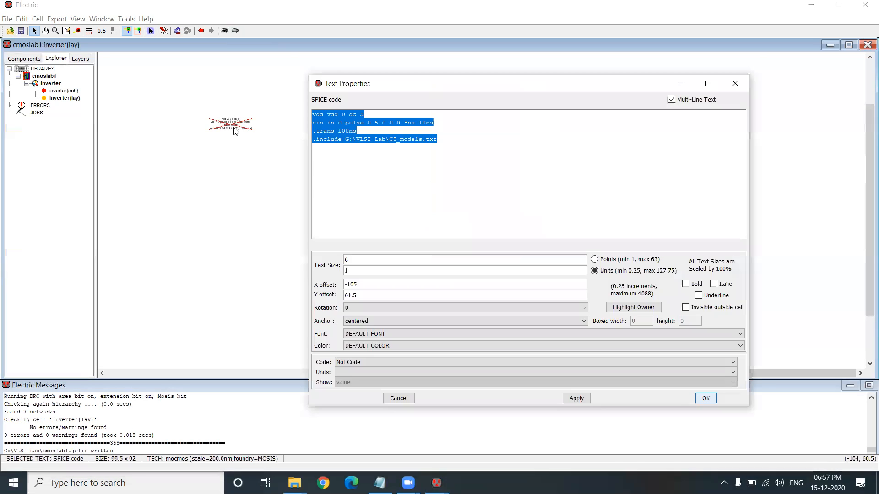
double_click(345, 271)
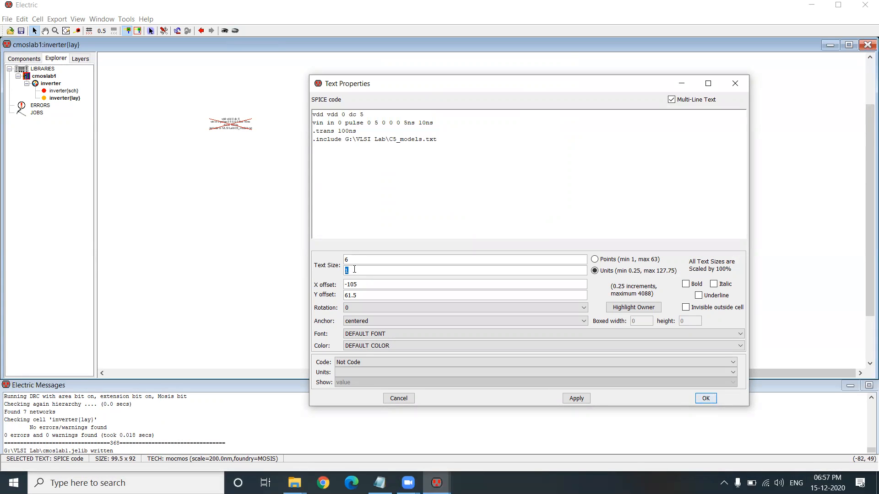
key(BackSpace)
text(2)
click(576, 398)
click(707, 401)
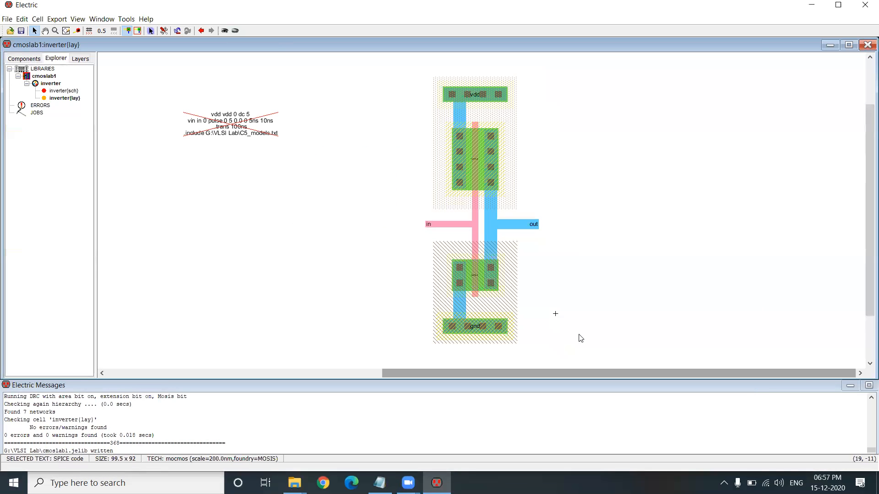
Move the SPICE code text about 13.5 units right and 3.5 units down, save the library and deselect the text
drag(225, 135, 266, 147)
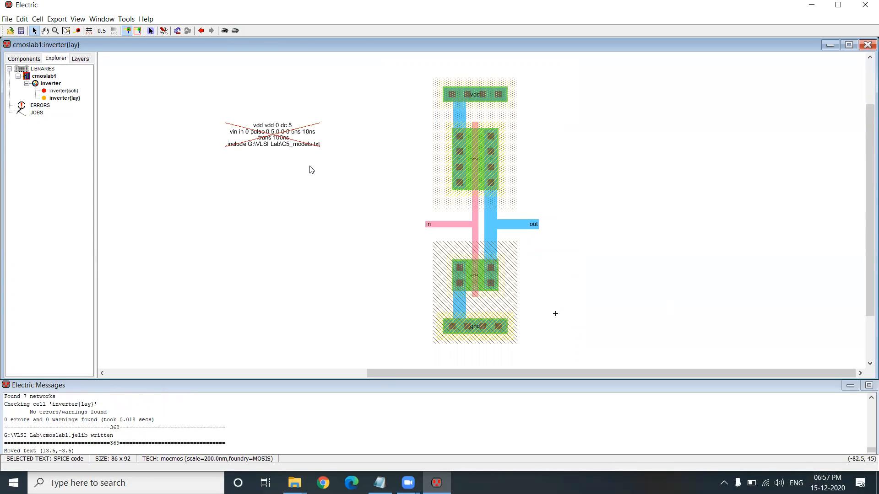
click(21, 31)
click(121, 19)
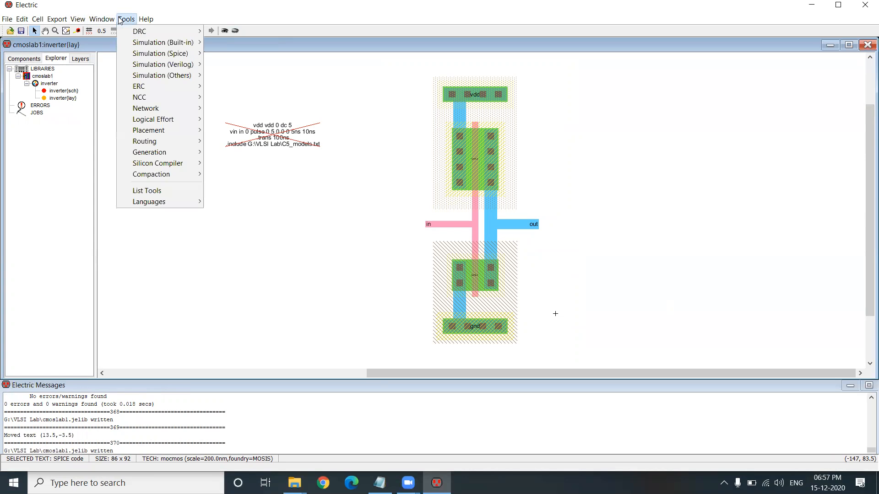
mouse_move(145, 108)
click(274, 257)
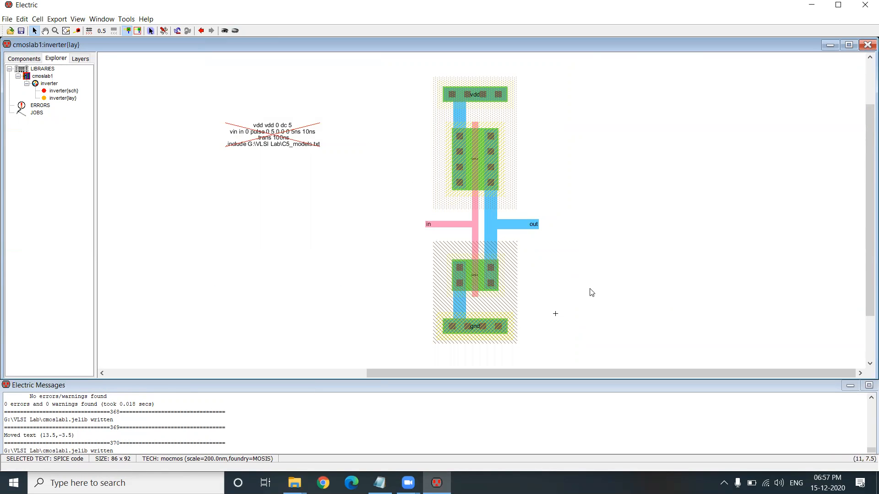
click(265, 174)
Write the Spice deck of the inverter layout to run its transient simulation in LTspice
click(127, 20)
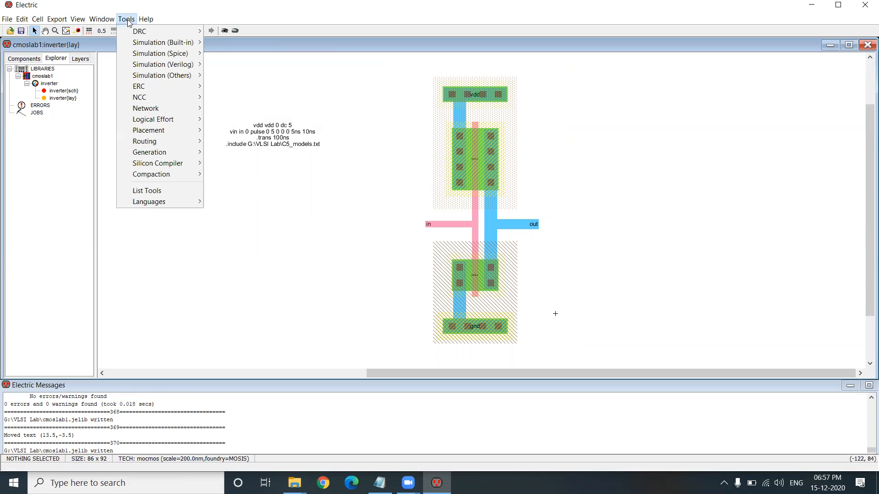
mouse_move(154, 53)
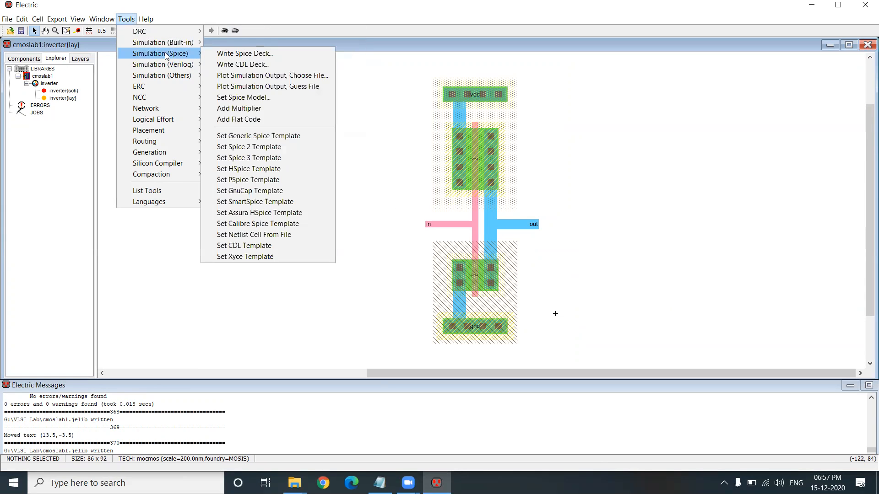
click(249, 58)
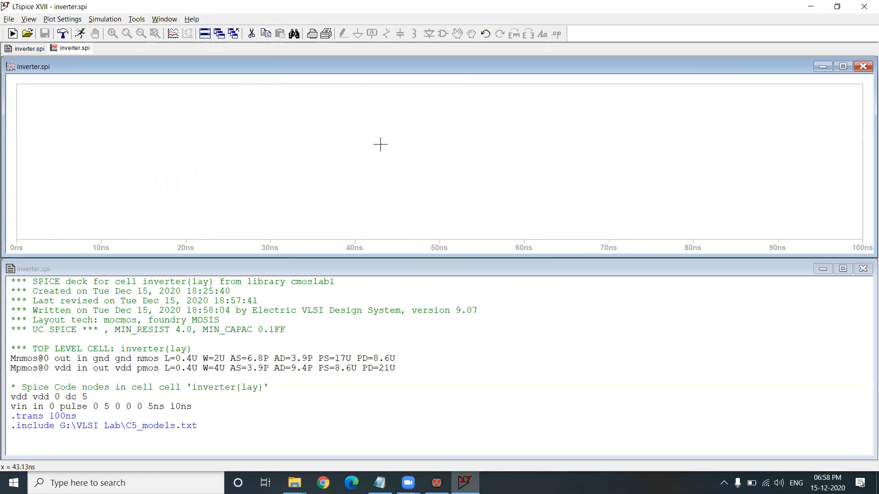
Plot the V(in) waveform of the layout's transient simulation
click(62, 20)
click(72, 33)
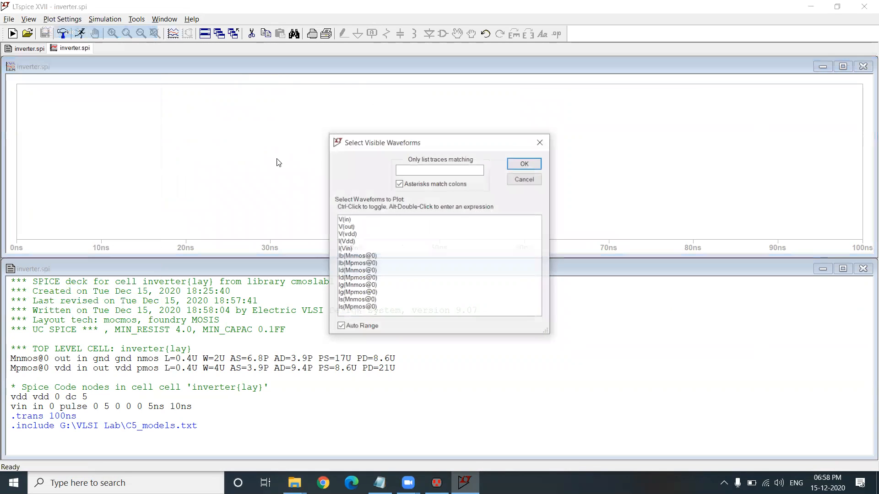
click(350, 221)
click(520, 162)
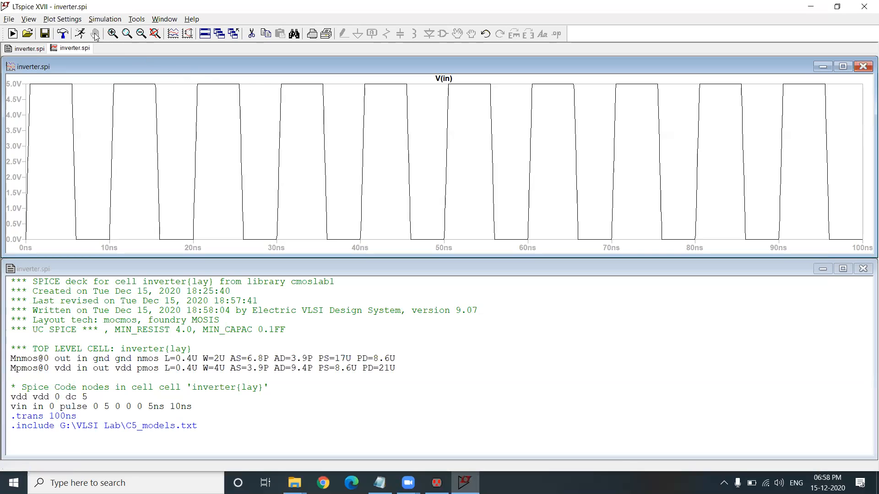
Plot V(out) in a new pane above V(in) with the plot window maximized, and close LTspice
click(62, 19)
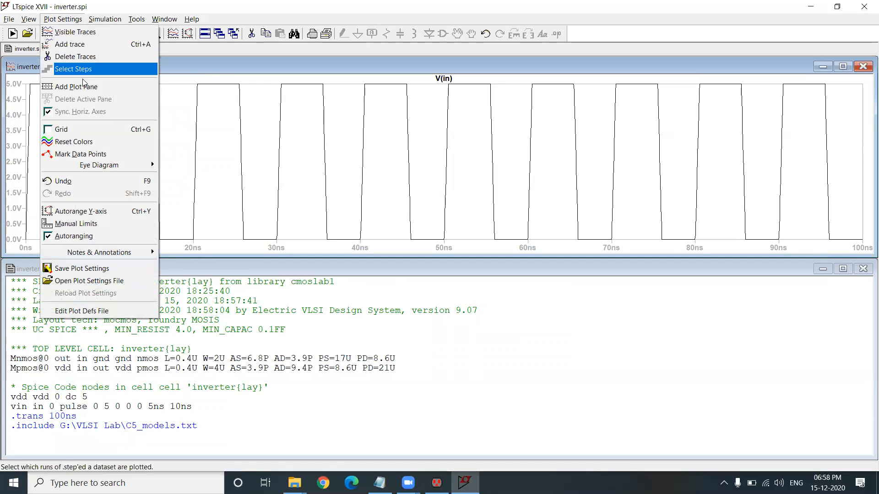
click(83, 88)
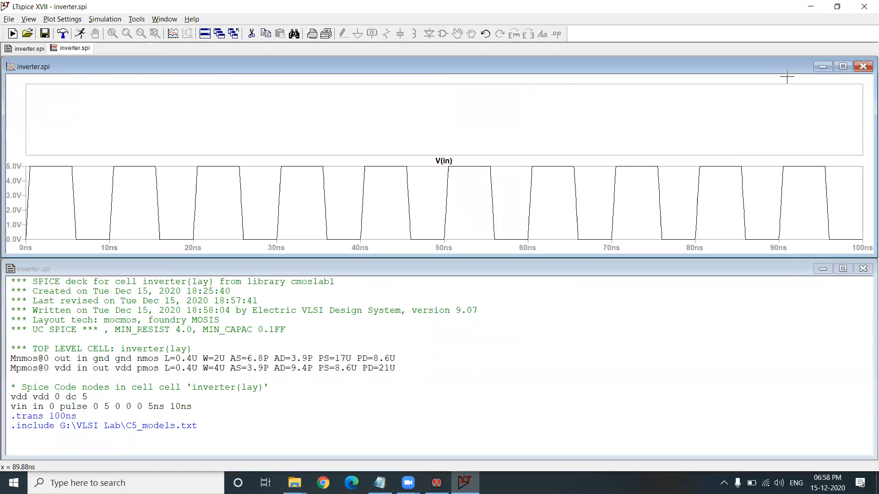
click(838, 67)
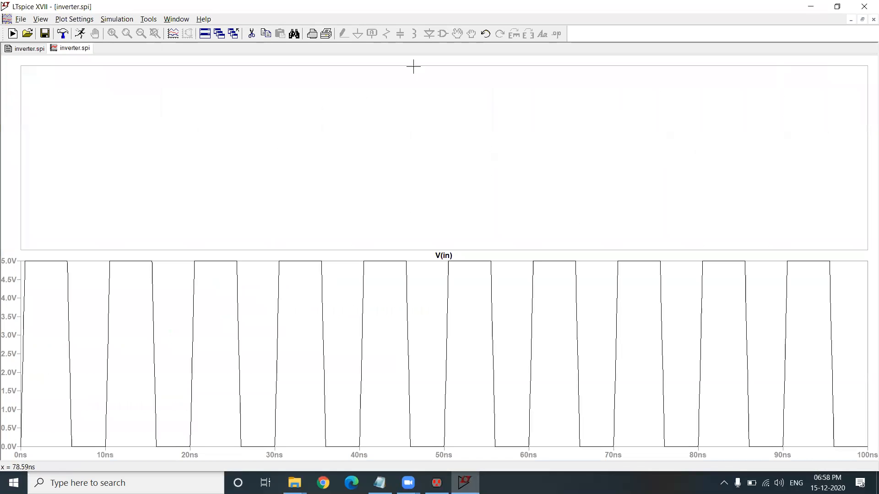
click(73, 18)
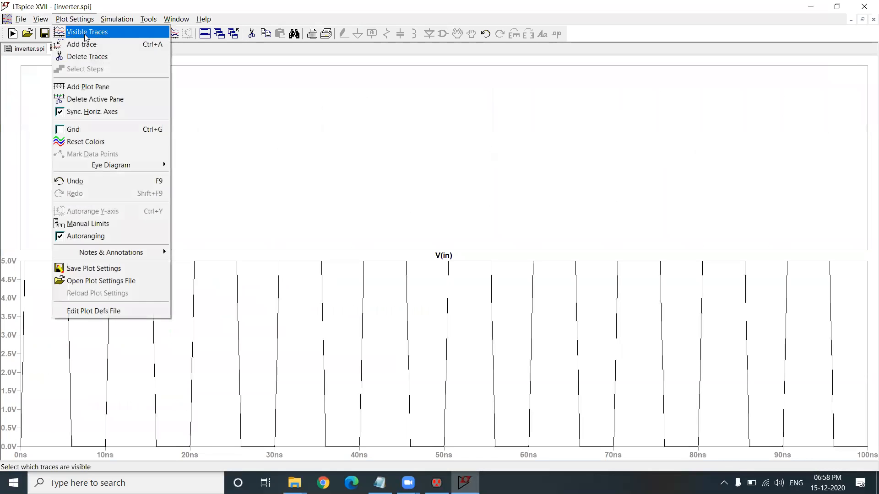
click(88, 32)
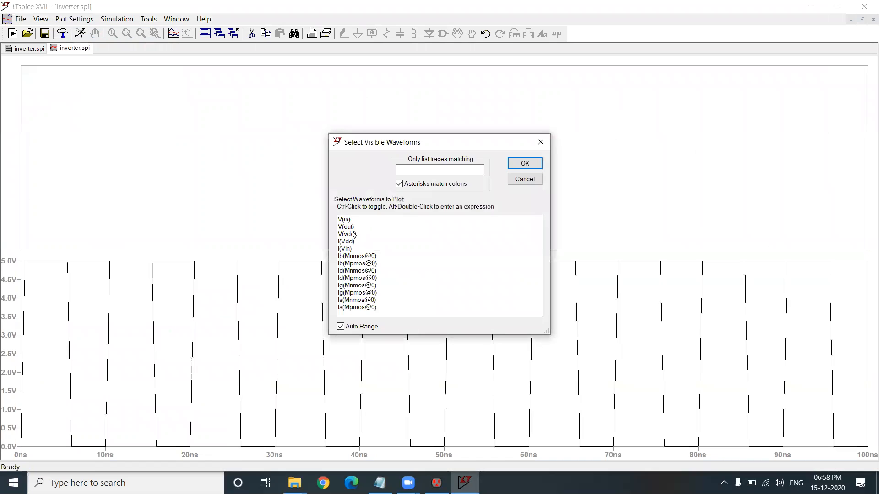
click(352, 227)
click(525, 164)
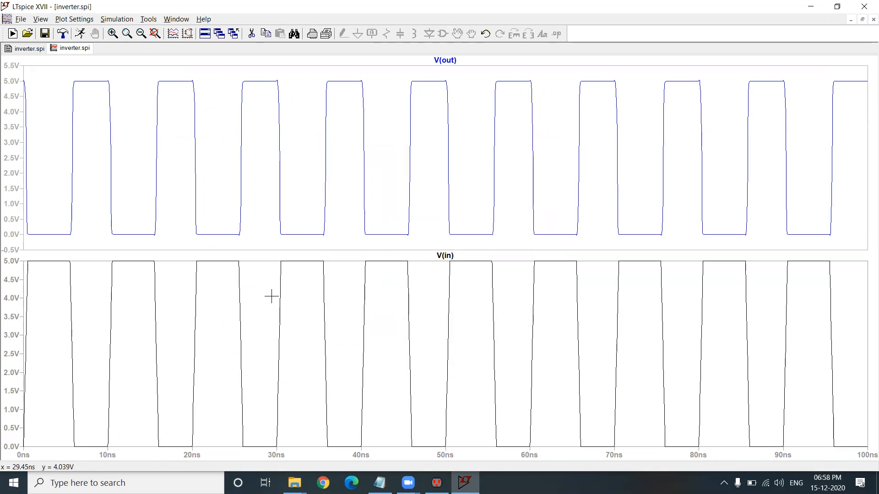
click(862, 9)
Open the layout's SPICE code for editing and copy the CMOS inverter DC analysis code from the lab file in Notepad
click(286, 144)
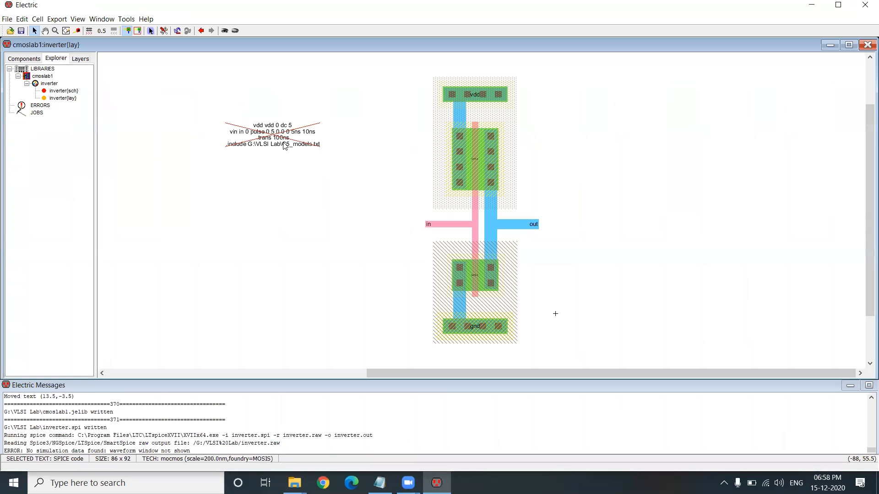
double_click(286, 145)
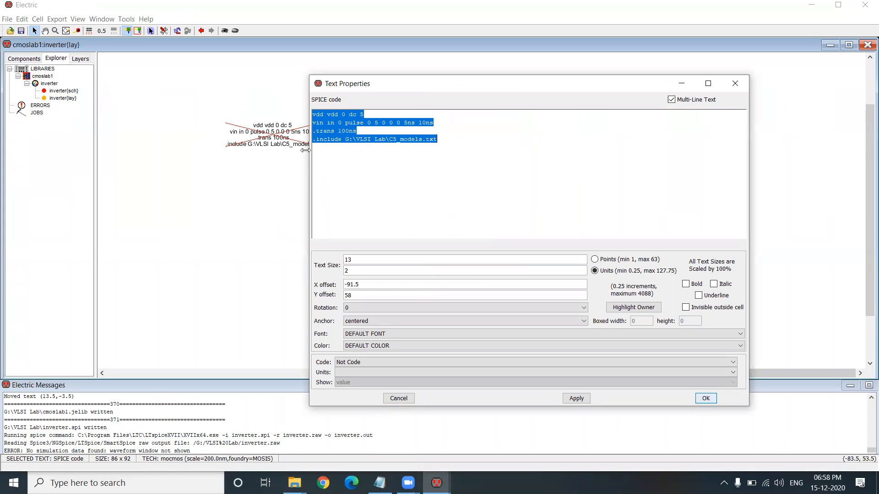
key(alt+Tab)
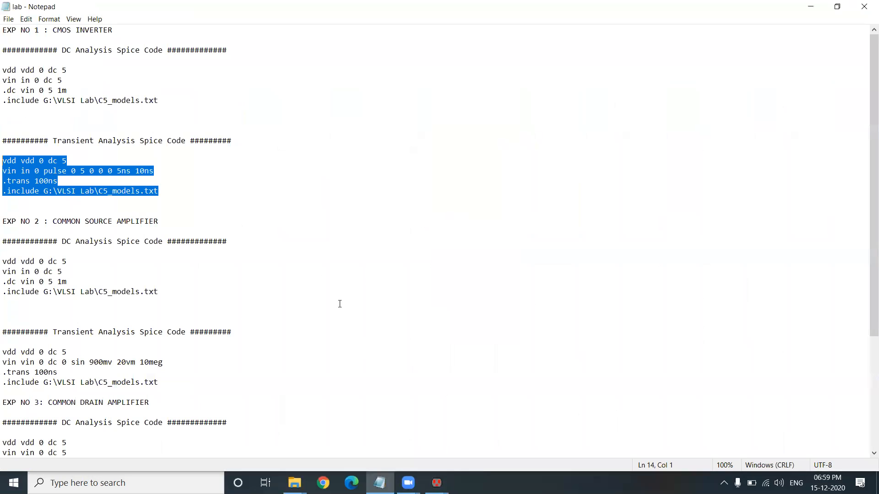
drag(159, 100, 3, 70)
key(ctrl+c)
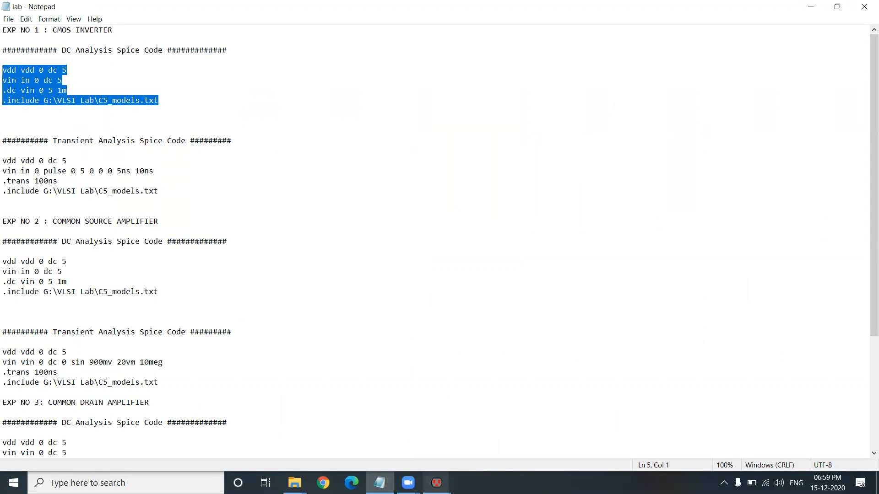
Replace the layout's SPICE code in Electric with the copied DC analysis code, including ".dc vin 0 5 1m", and save the library
right_click(433, 472)
click(433, 471)
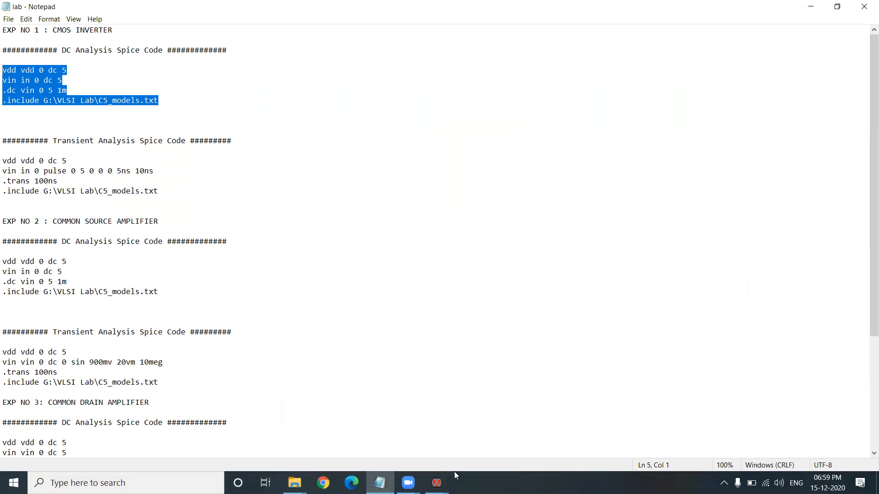
mouse_move(451, 476)
click(499, 430)
key(ctrl+a)
key(ctrl+v)
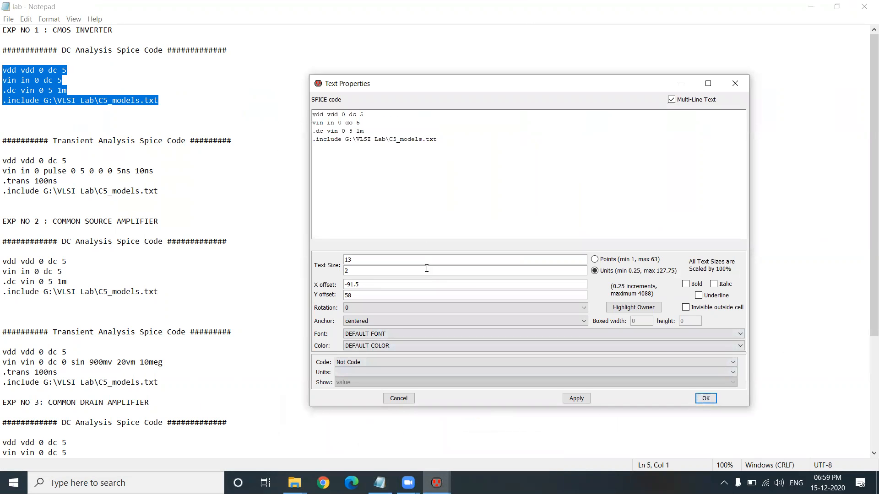
click(703, 399)
click(437, 482)
click(327, 249)
click(21, 31)
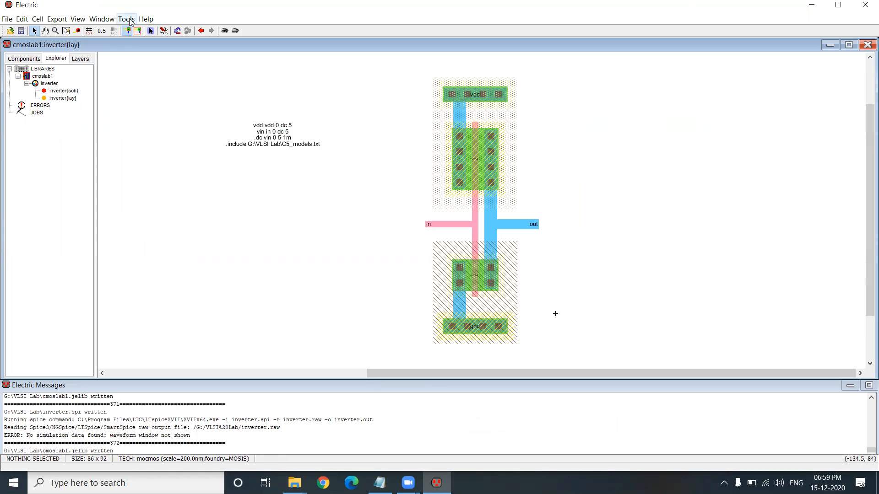
Write the inverter layout's SPICE deck, run its DC simulation in LTspice, and plot the V(in) trace
click(129, 20)
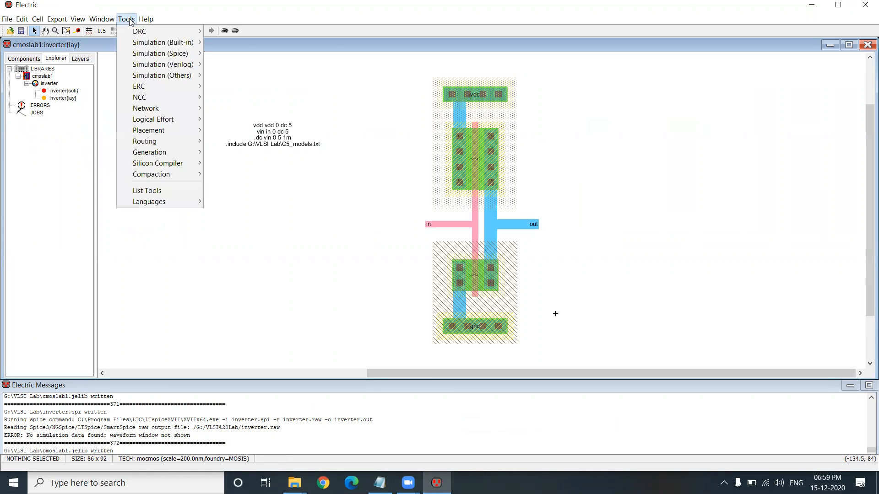
mouse_move(149, 55)
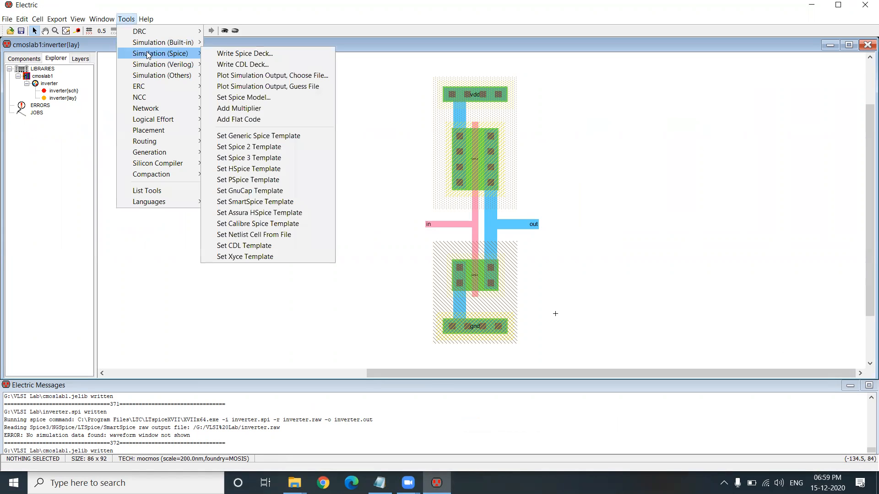
click(228, 57)
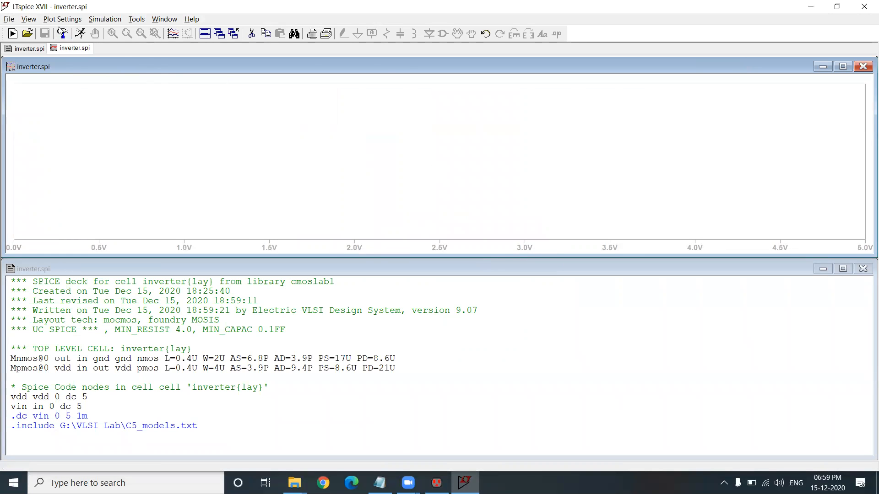
click(62, 20)
click(68, 32)
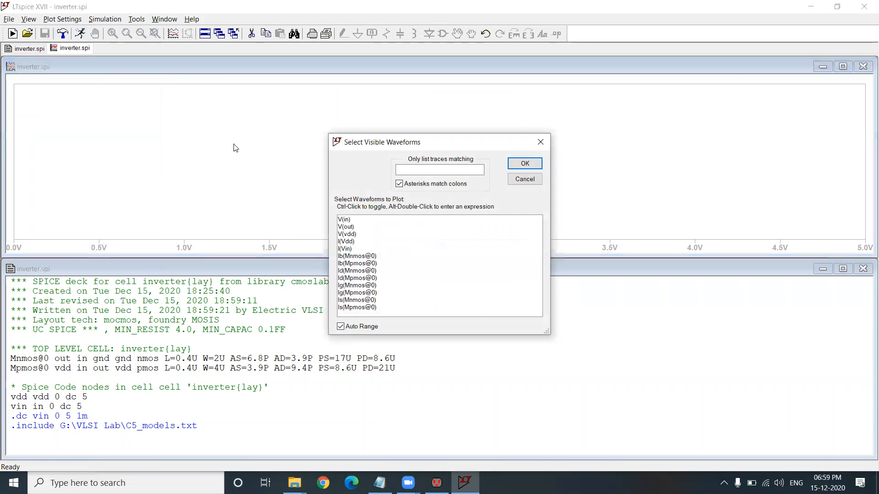
click(344, 220)
click(524, 164)
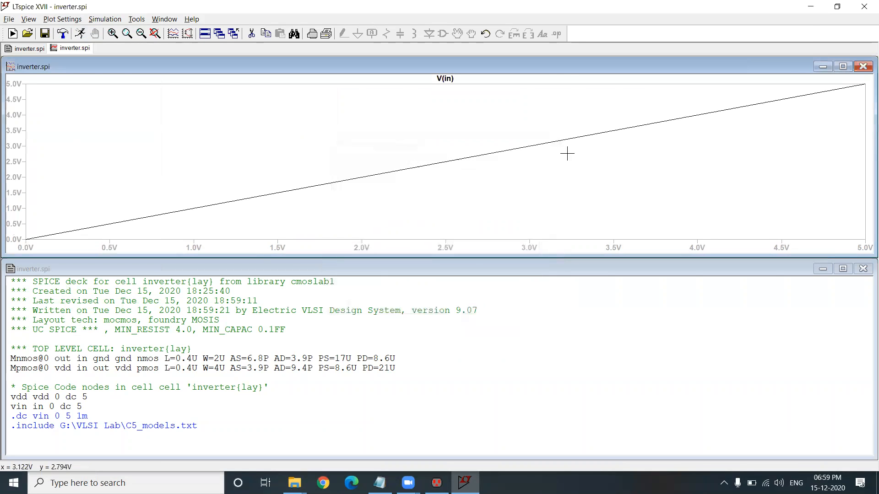
Add a plot pane above V(in) and plot the V(out) trace of the DC sweep in it
click(54, 20)
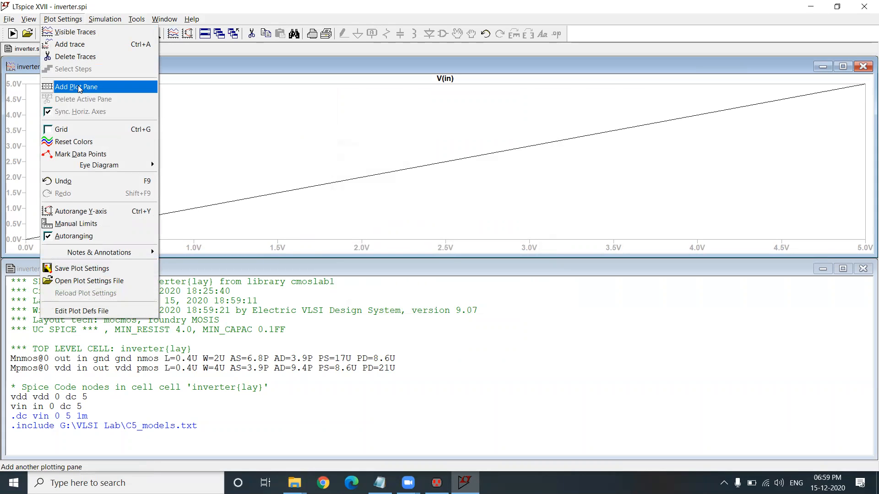
click(79, 89)
click(64, 20)
click(74, 32)
click(351, 227)
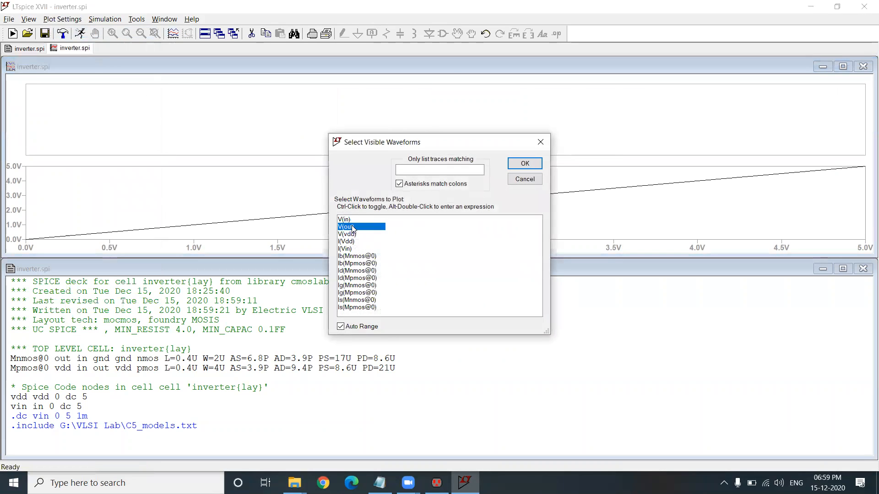
click(524, 164)
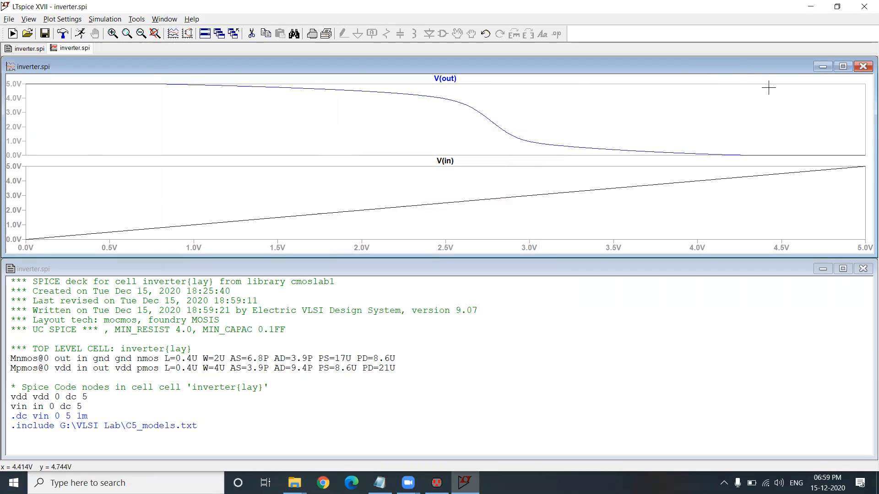
Maximize the waveform window with the V(out) and V(in) panes, and close LTspice to return to Electric
click(843, 67)
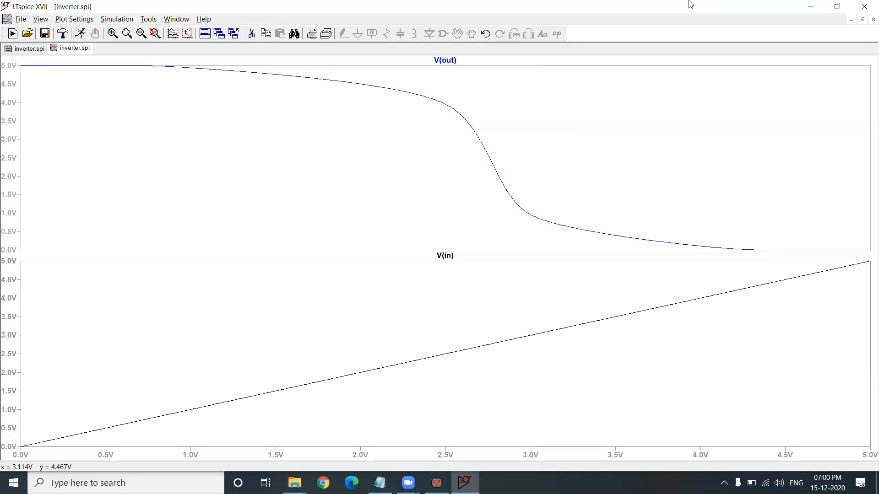
click(869, 20)
click(865, 11)
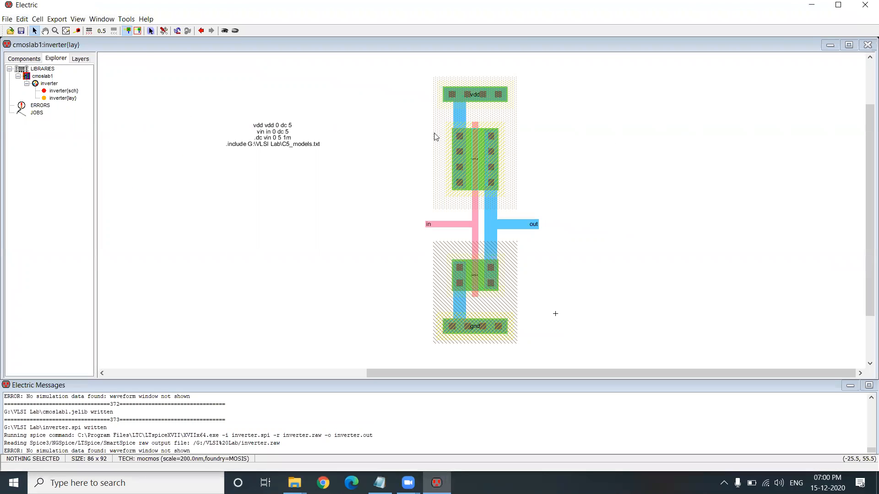
Run the ERC well check on the inverter layout and highlight its result line in the messages
click(109, 20)
mouse_move(127, 20)
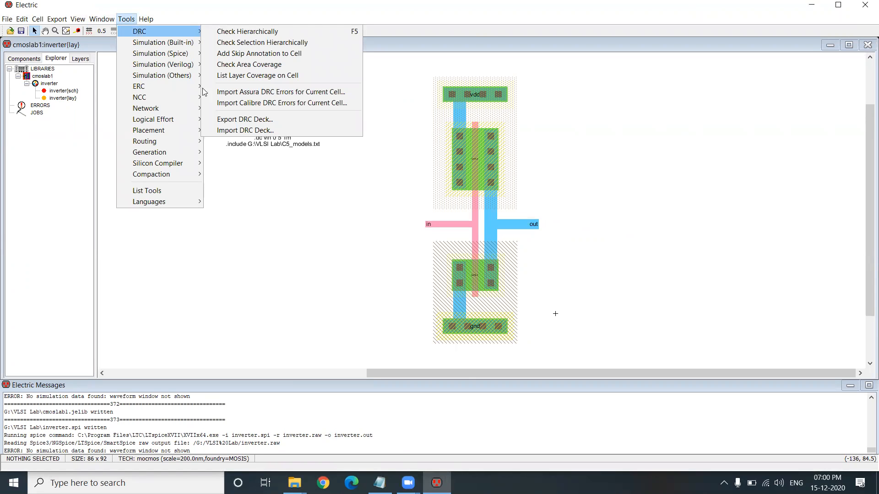
mouse_move(164, 95)
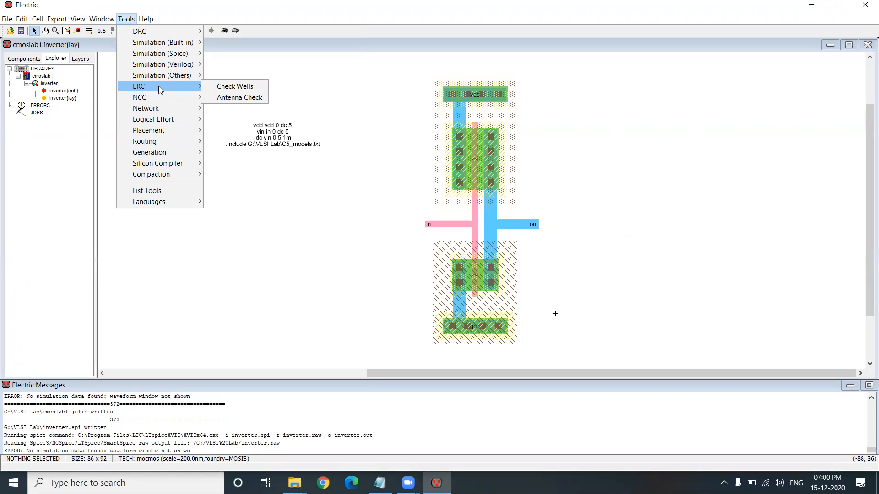
click(128, 20)
click(128, 20)
mouse_move(136, 87)
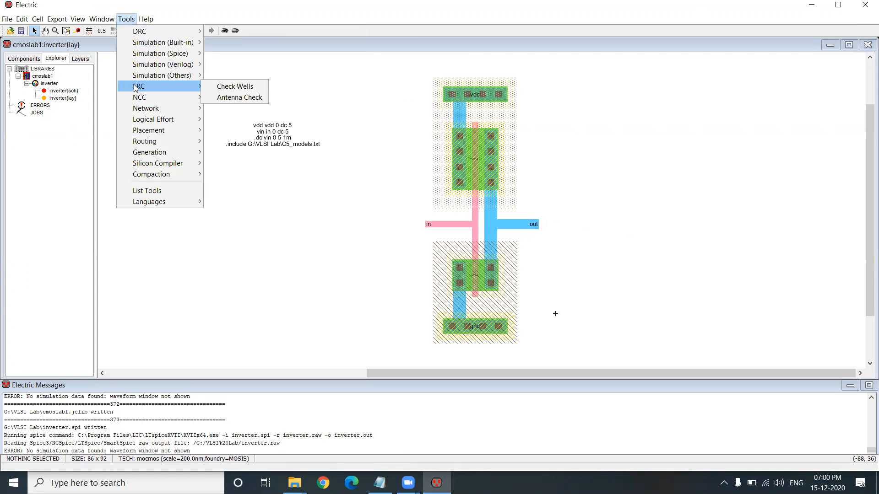
click(213, 87)
drag(181, 392, 189, 389)
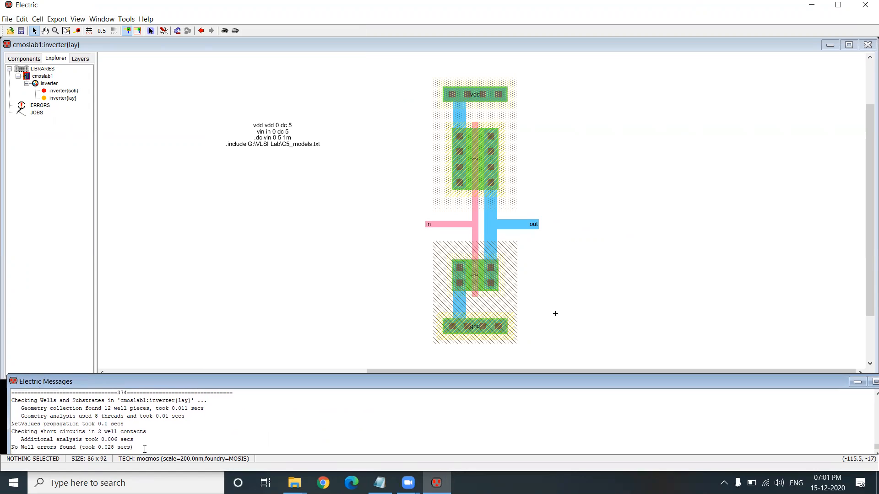
drag(134, 447, 11, 449)
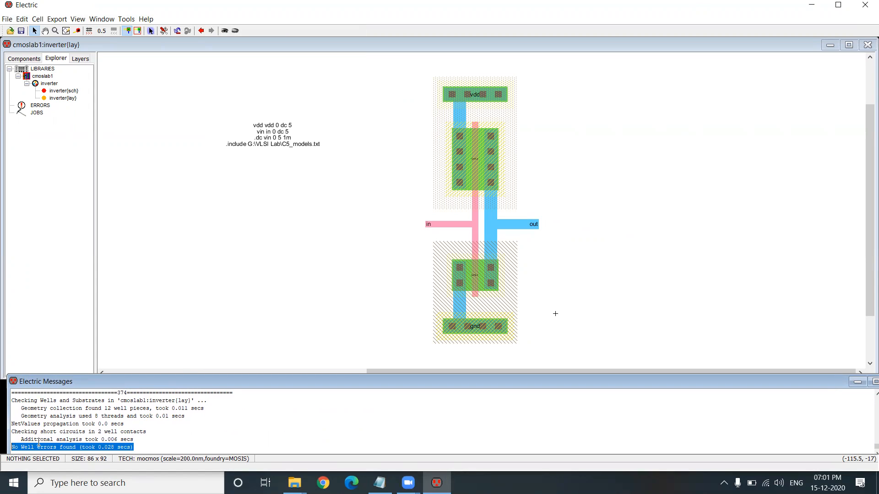
drag(284, 386, 277, 388)
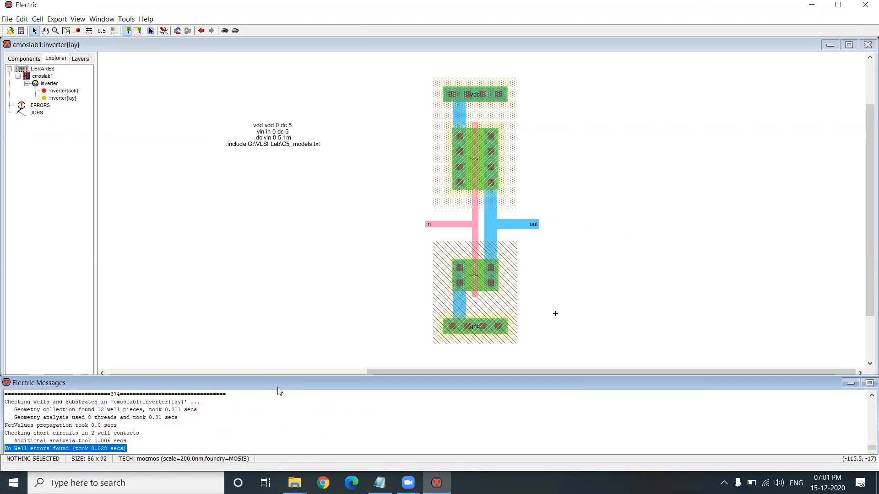
click(124, 19)
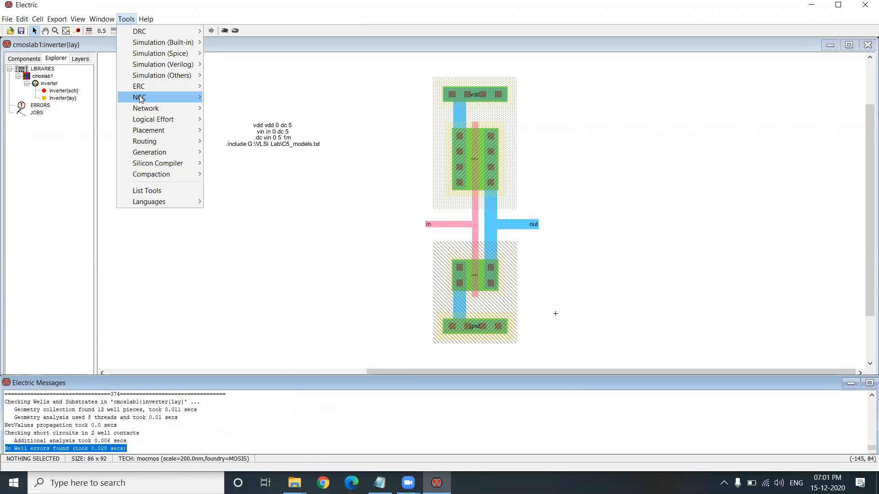
mouse_move(196, 97)
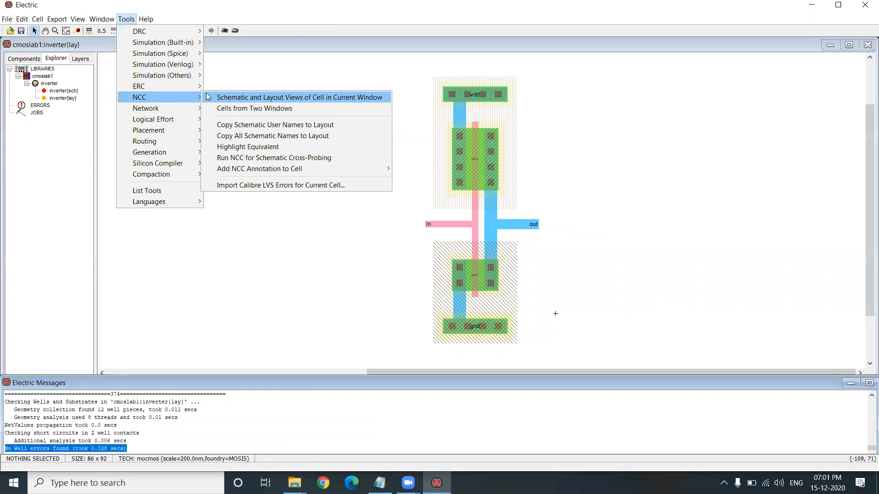
click(224, 86)
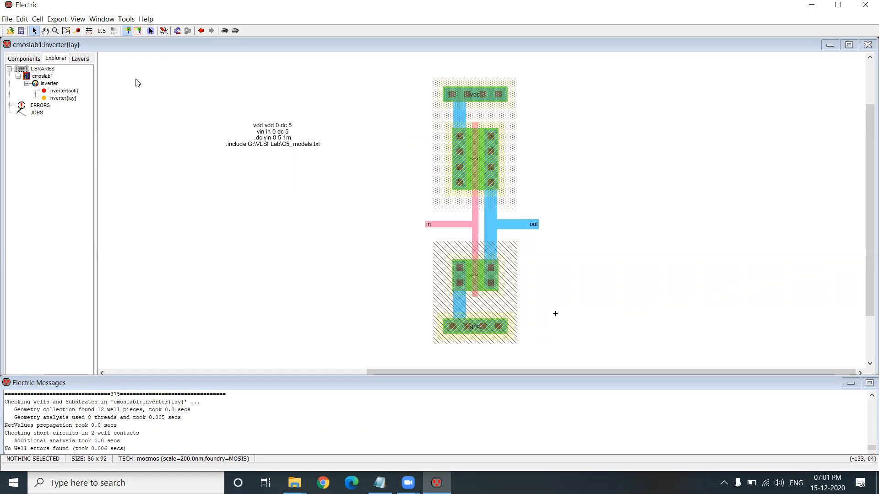
Run NCC on the schematic and layout views of the inverter cell and highlight the size-checking remark in the summary
click(127, 19)
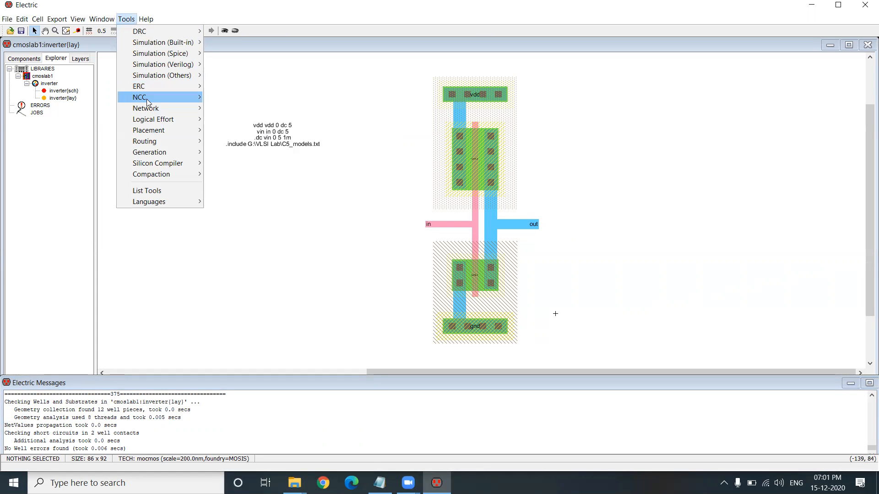
mouse_move(148, 101)
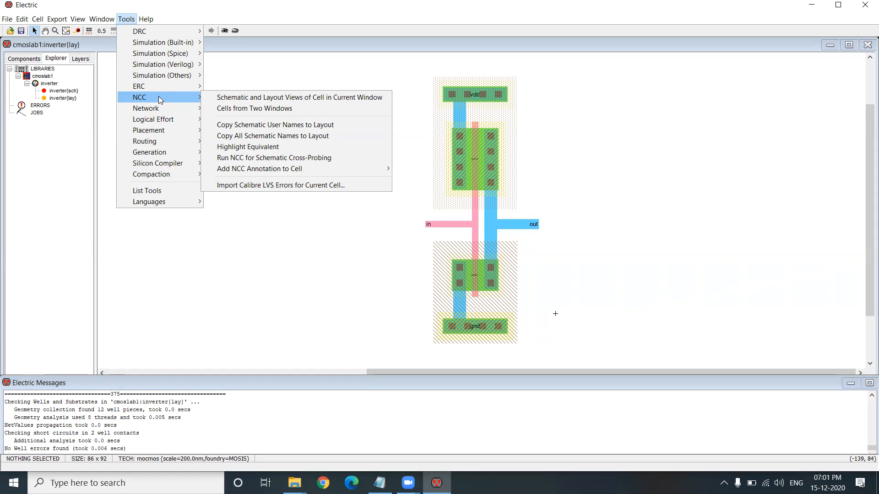
click(231, 100)
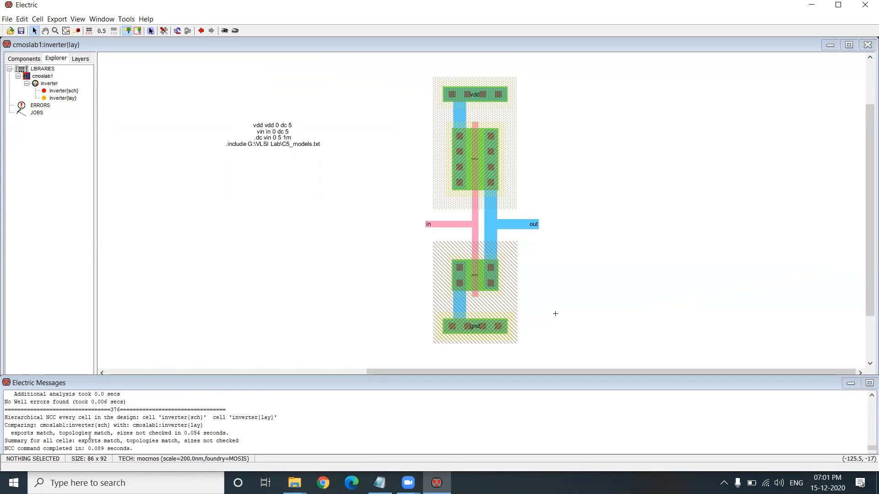
click(12, 442)
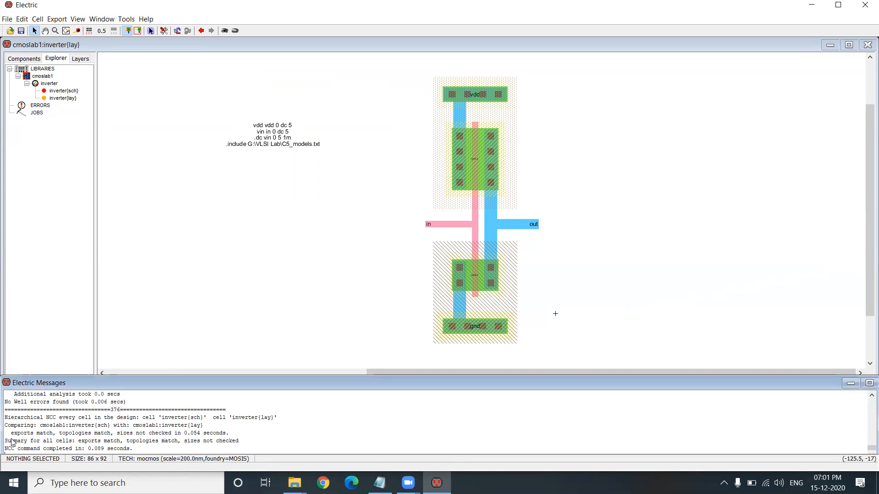
triple_click(83, 441)
click(122, 441)
drag(124, 442, 239, 442)
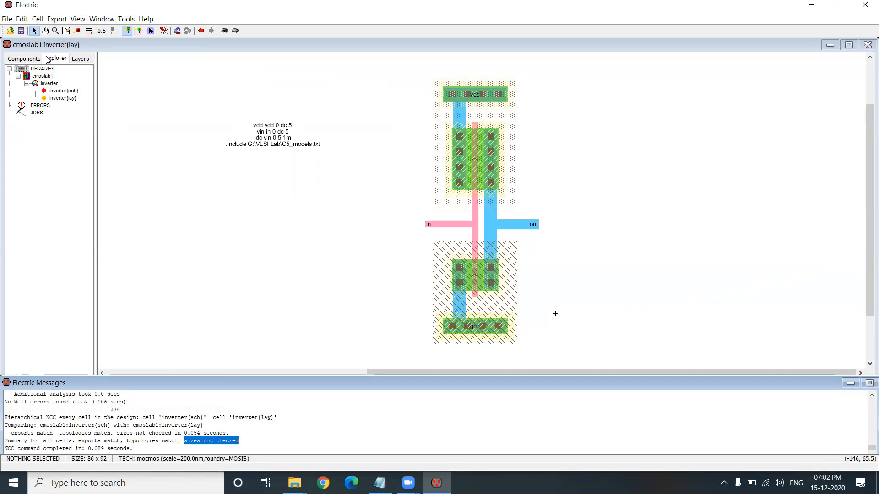
click(7, 18)
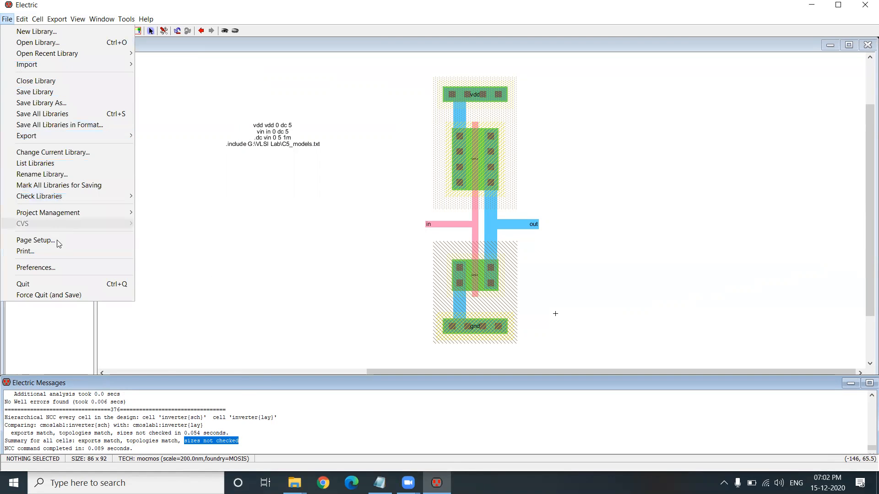
click(55, 267)
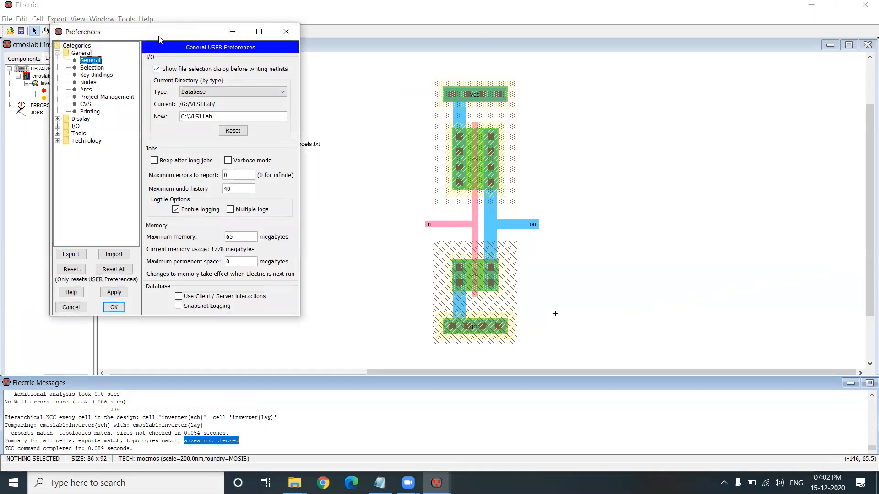
drag(158, 39, 242, 74)
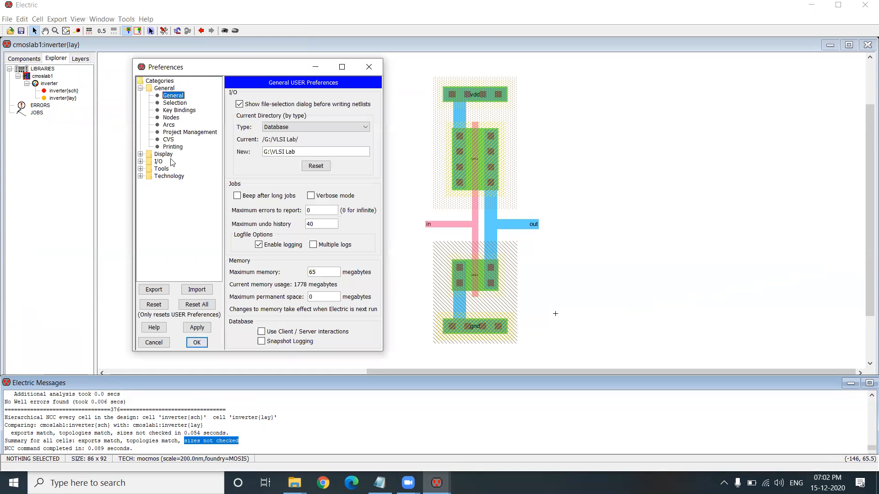
click(140, 169)
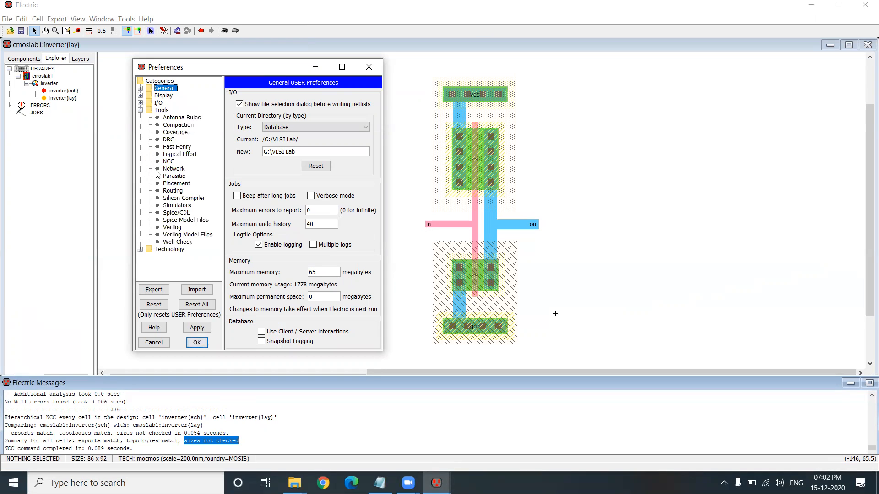
click(171, 161)
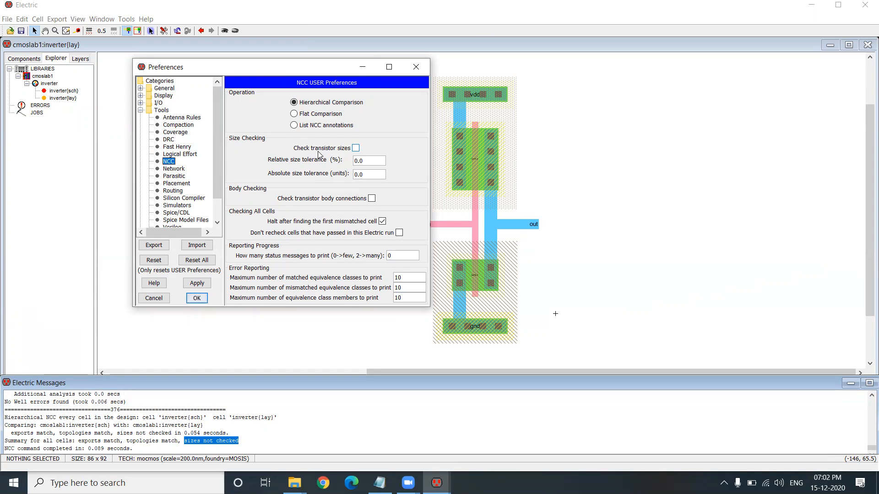
click(356, 148)
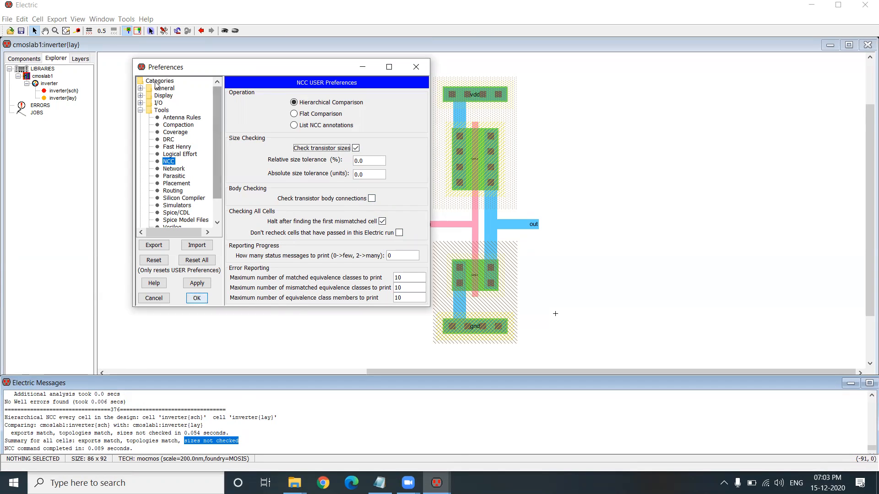
click(415, 67)
Enable checking of transistor sizes in the NCC preferences, apply the setting, and save the cmoslab1 library
click(7, 19)
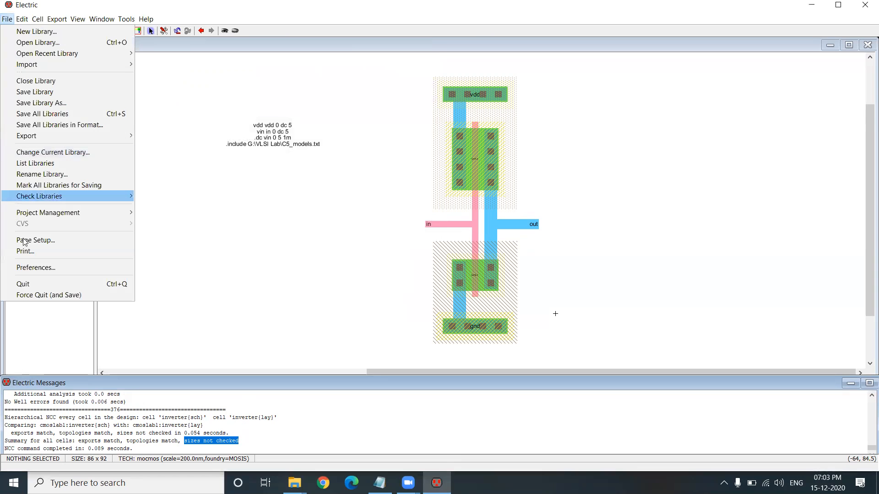
click(31, 270)
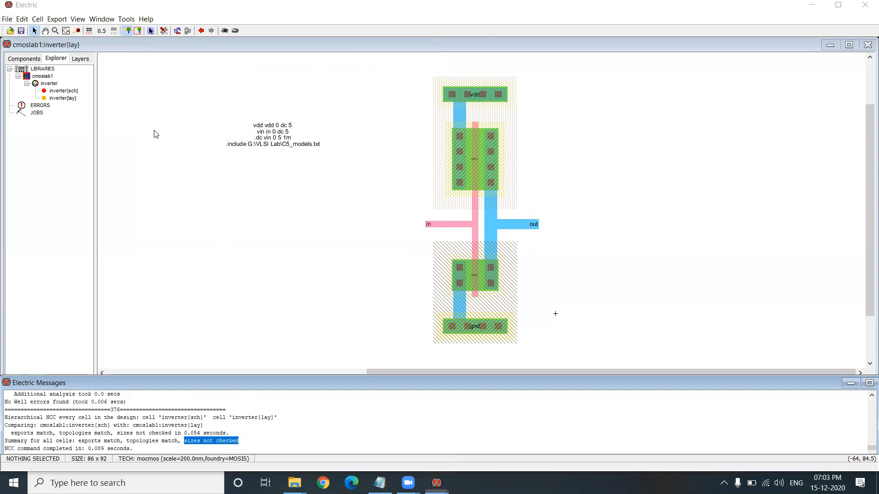
click(138, 84)
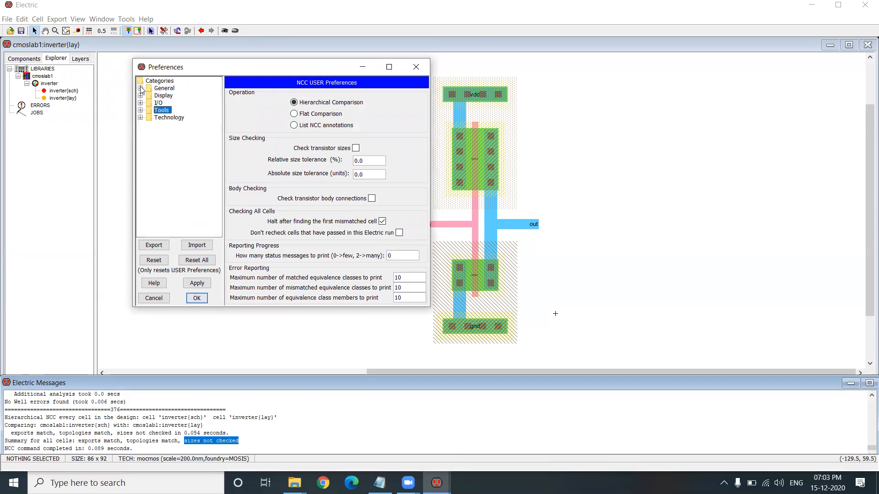
click(141, 110)
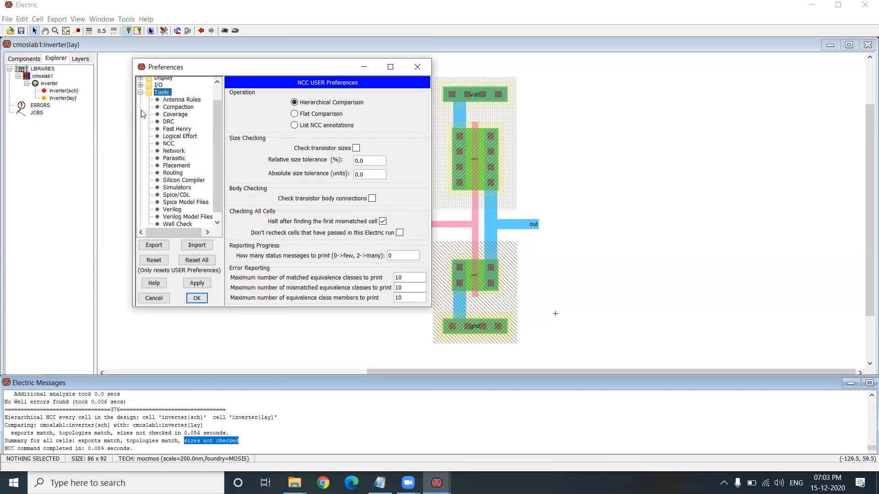
click(168, 144)
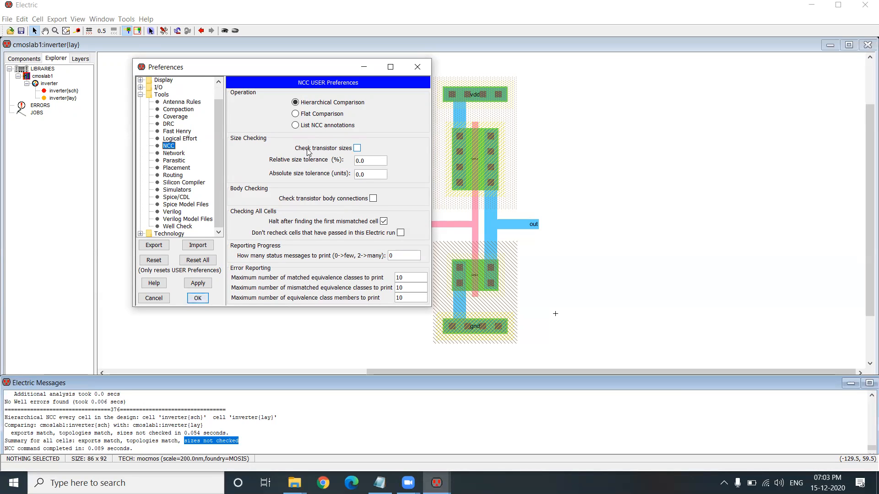
click(357, 149)
click(201, 282)
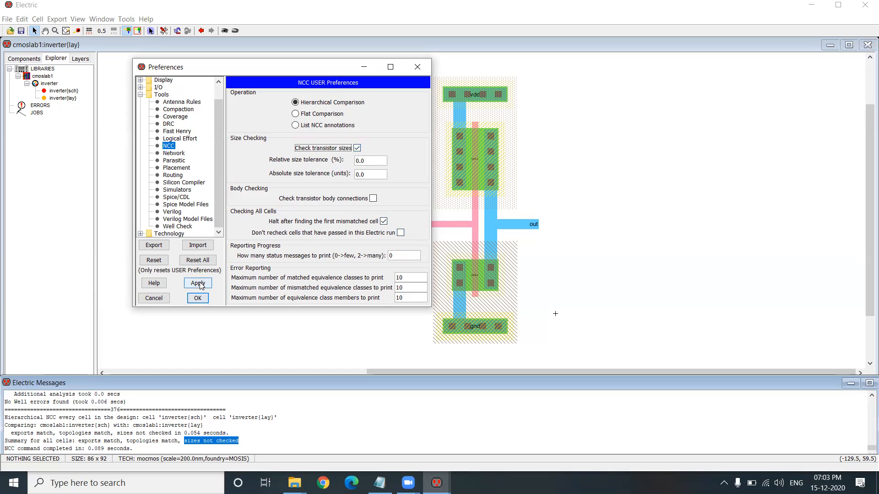
click(198, 298)
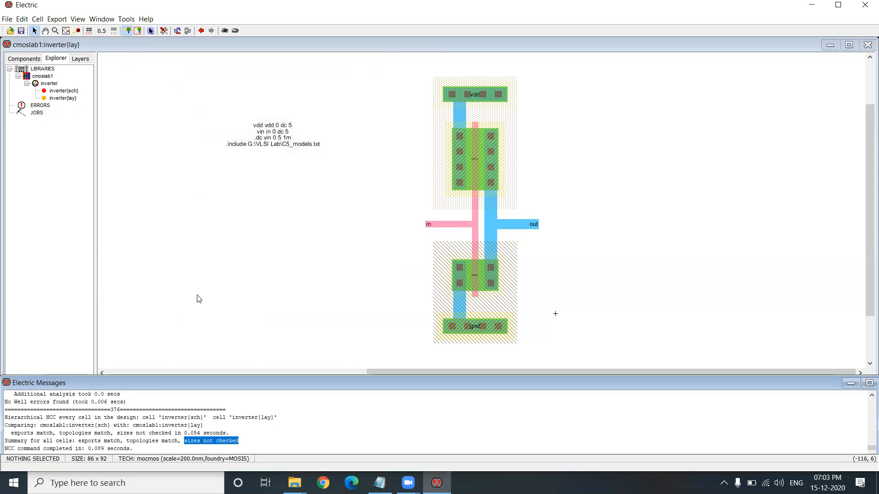
click(21, 30)
Run NCC on the schematic and layout views of the inverter cell and highlight the match remarks in the summary
click(127, 18)
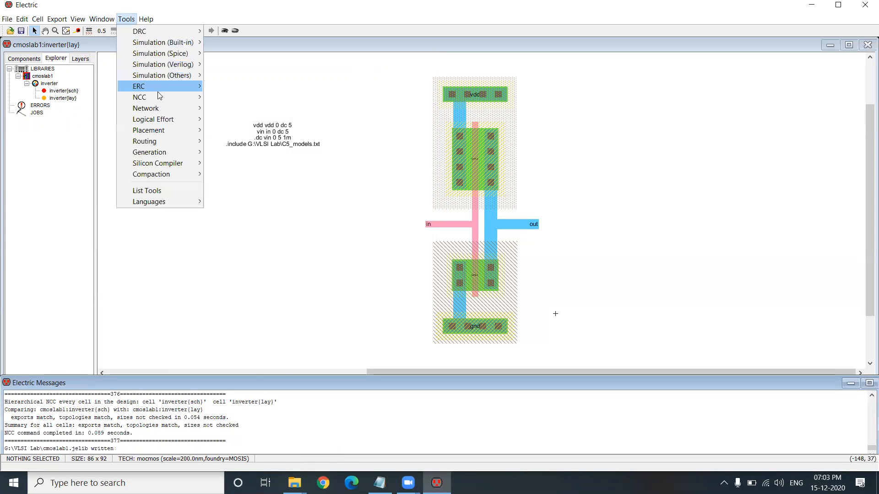
mouse_move(161, 99)
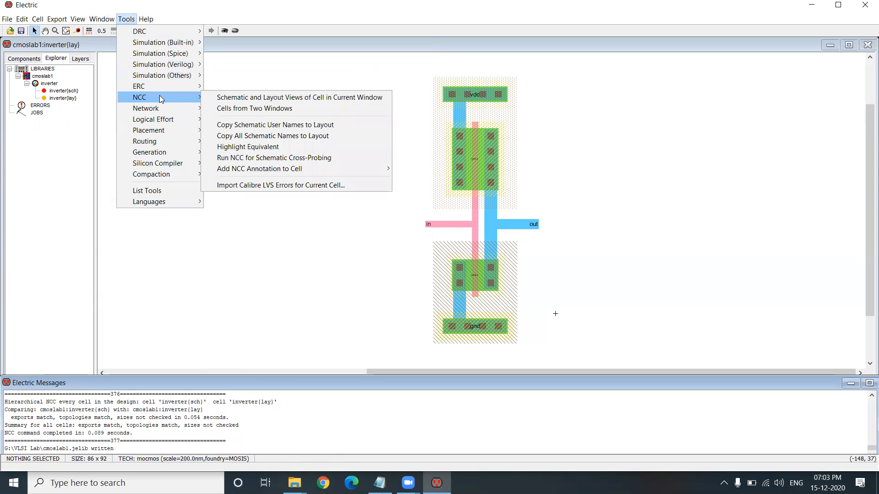
click(244, 102)
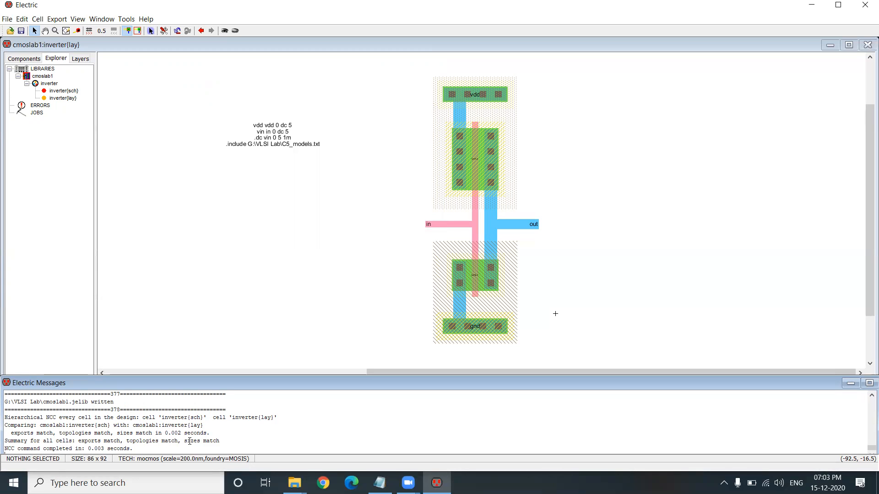
drag(185, 441, 78, 441)
click(248, 444)
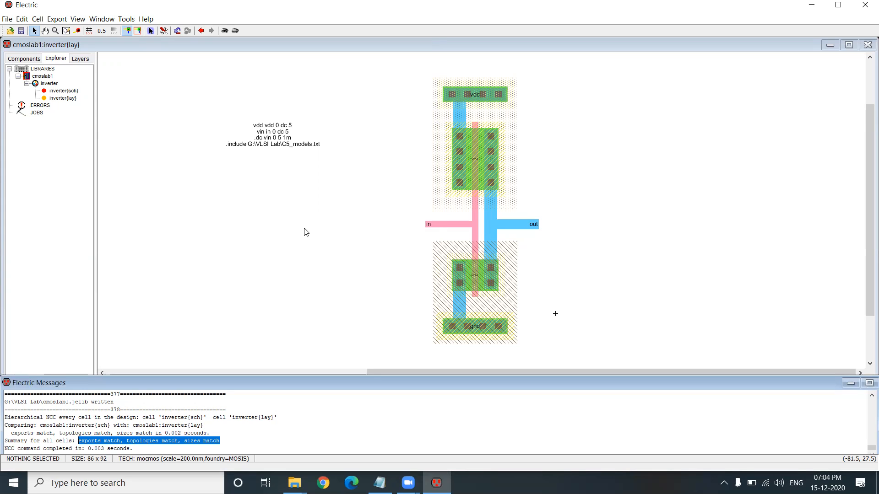
click(272, 232)
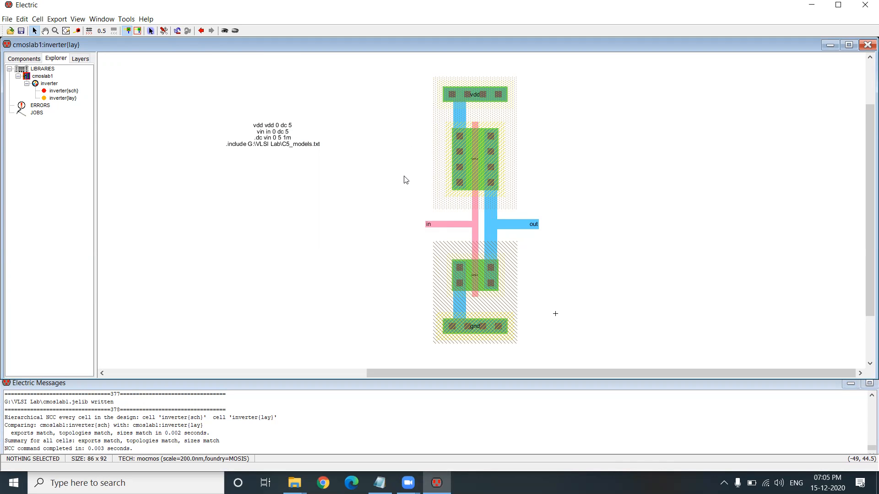
key(ctrl+7)
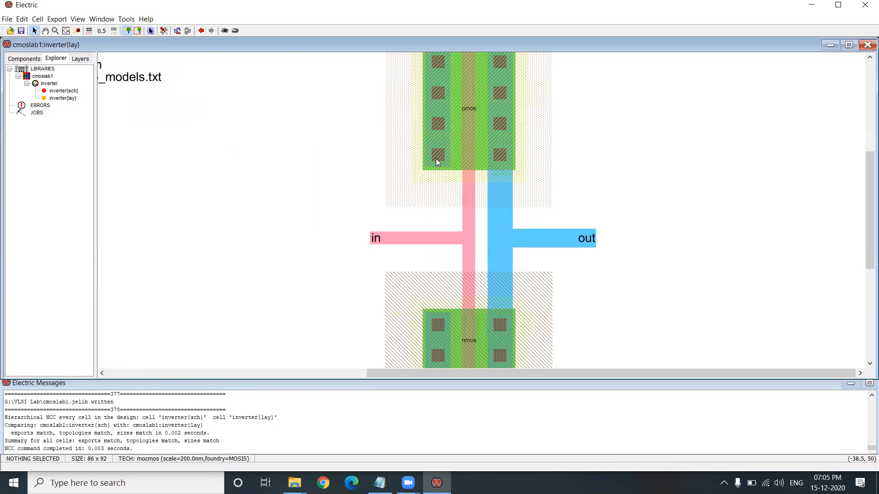
key(ctrl+7)
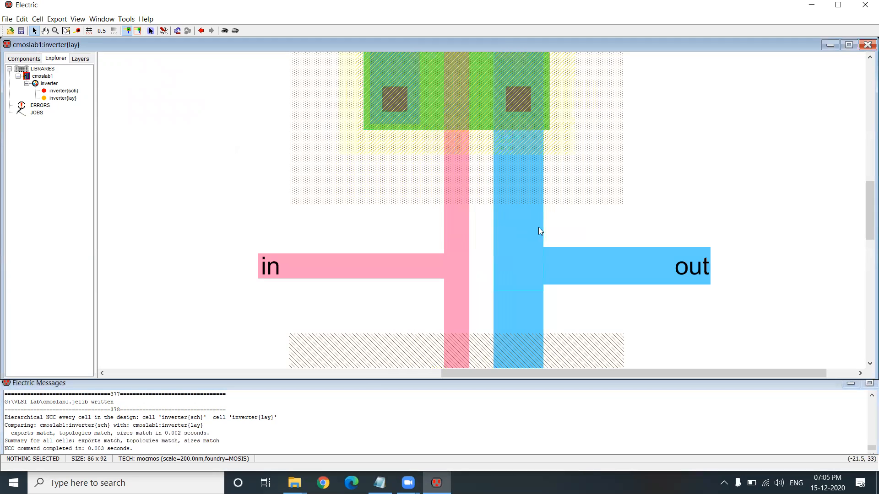
click(691, 275)
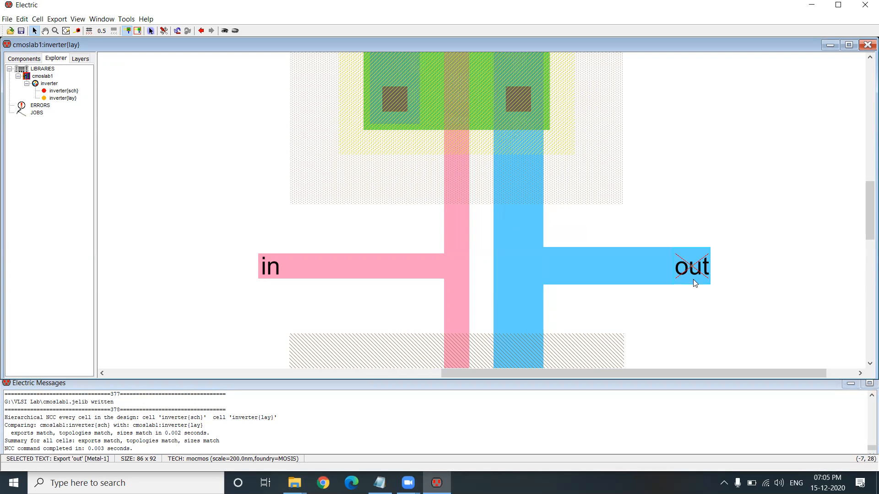
double_click(694, 283)
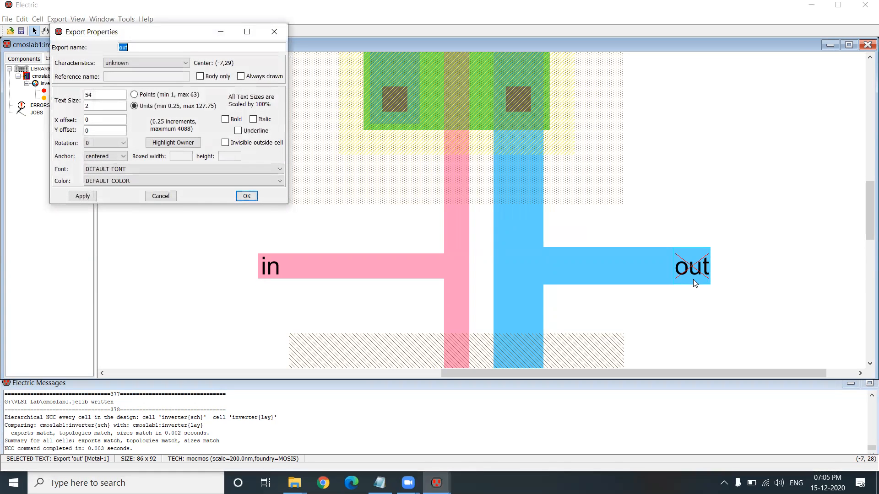
click(246, 196)
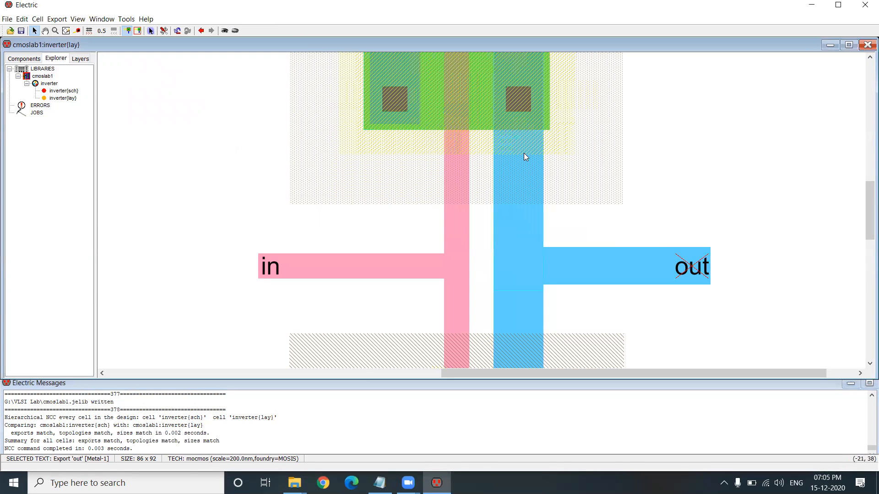
key(ctrl+e)
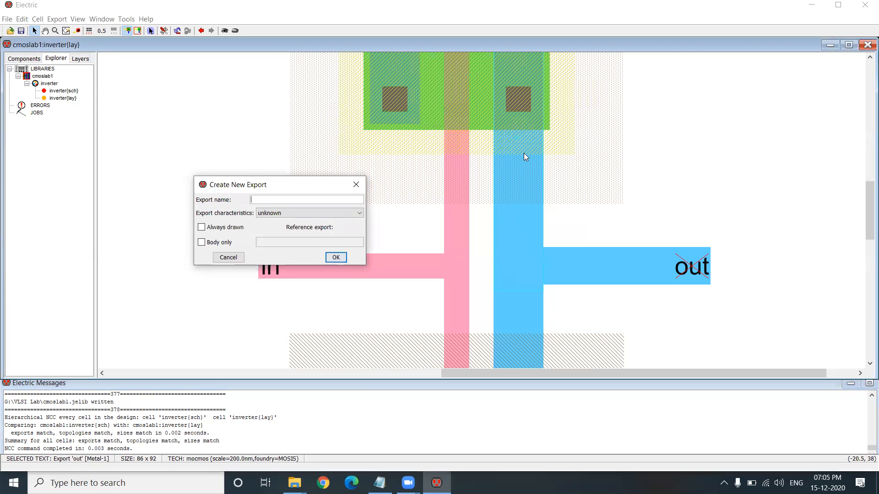
key(Escape)
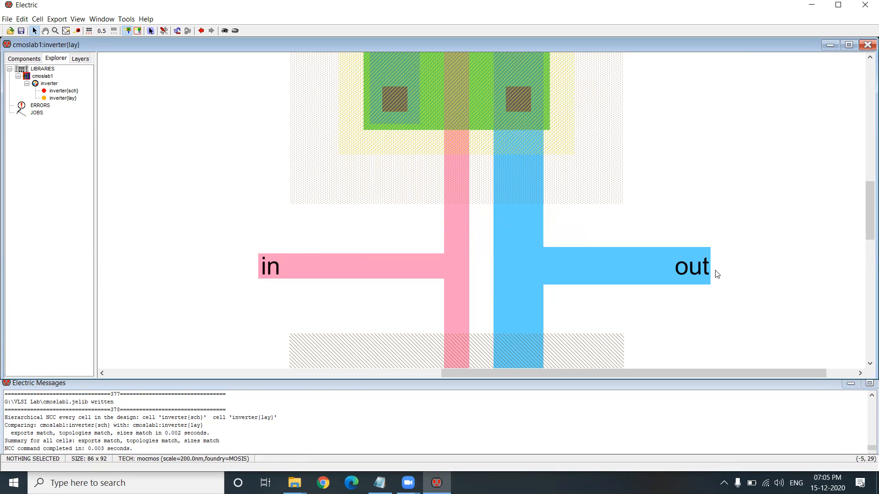
Delete the out export in the layout and create an export named OUT on the output's Metal-1 pin
key(Delete)
click(695, 275)
key(ctrl+e)
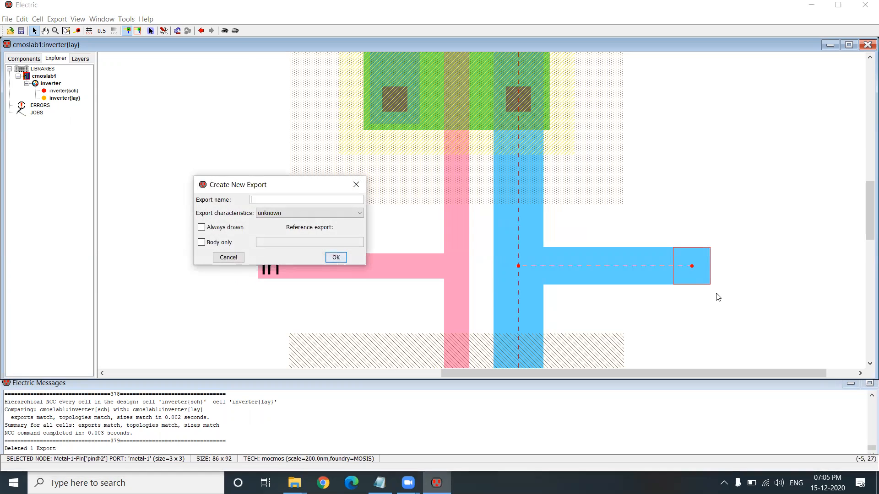
text(Out)
key(BackSpace)
key(BackSpace)
text(UT)
click(336, 257)
click(633, 304)
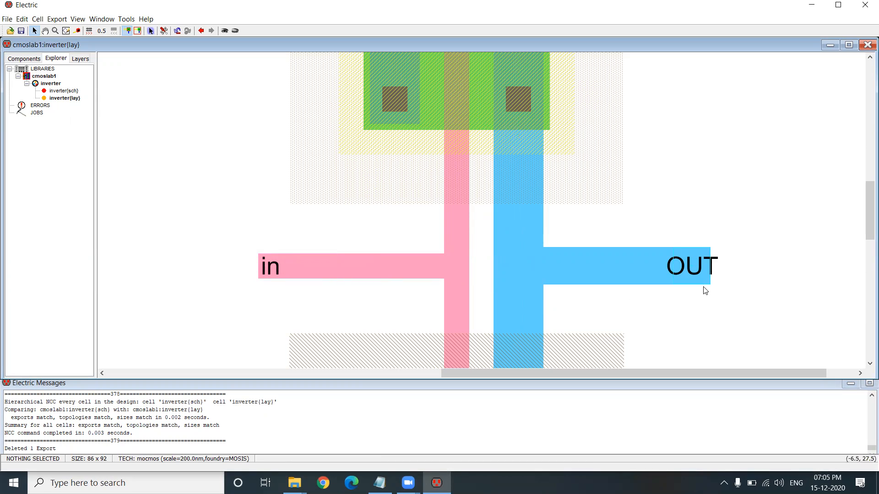
Open the inverter schematic to examine its output export name, and return to the layout view
double_click(65, 91)
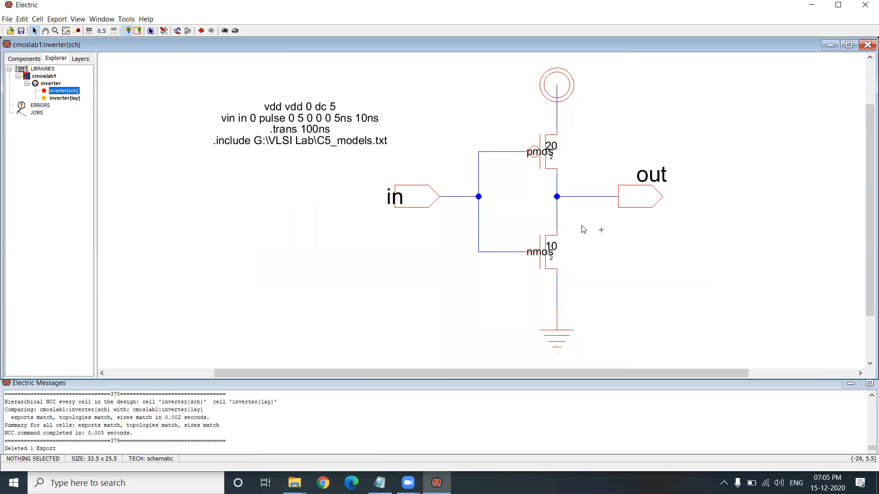
drag(623, 161, 677, 186)
drag(679, 189, 678, 189)
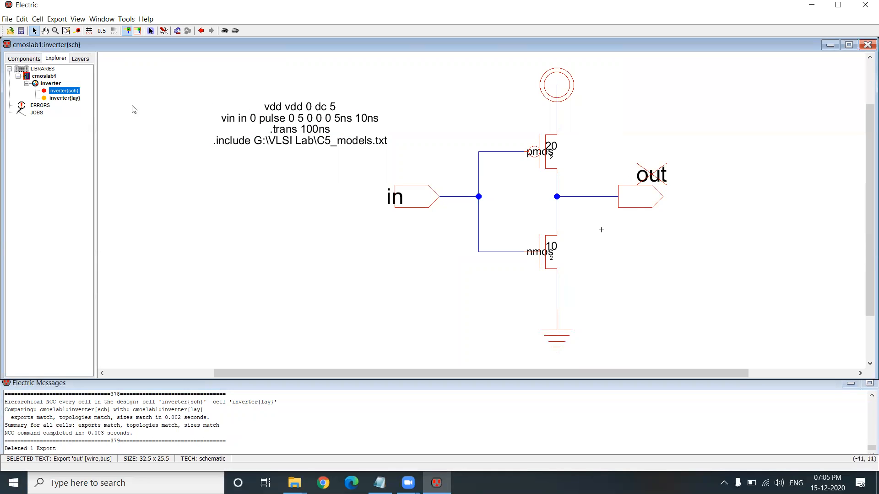
double_click(65, 98)
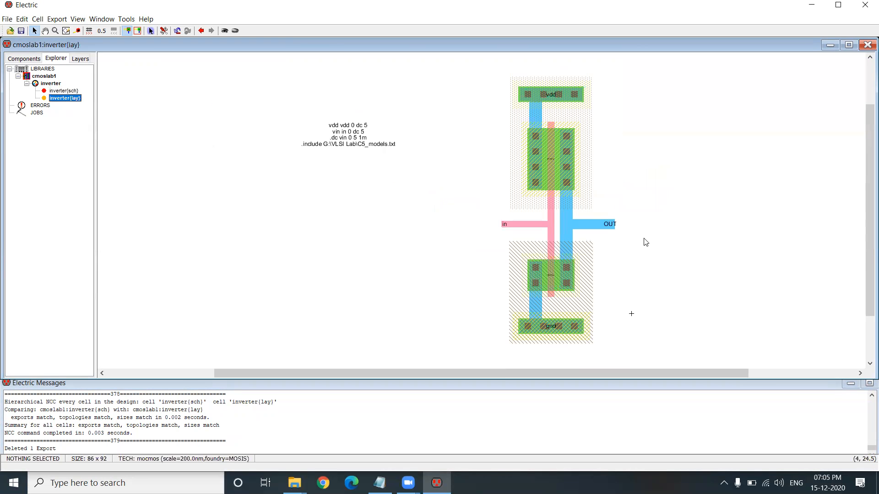
ctrl+scroll(638, 228, up, 1)
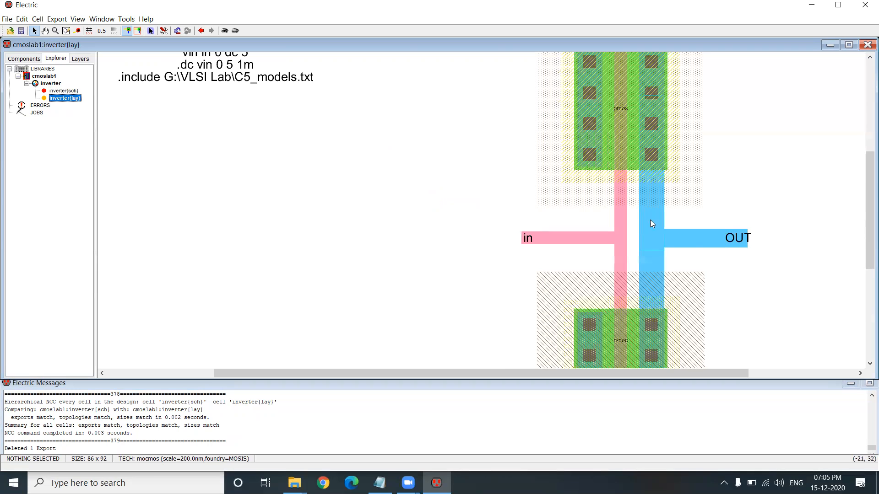
Save the library and rerun NCC on the schematic and layout views of the inverter cell
click(21, 32)
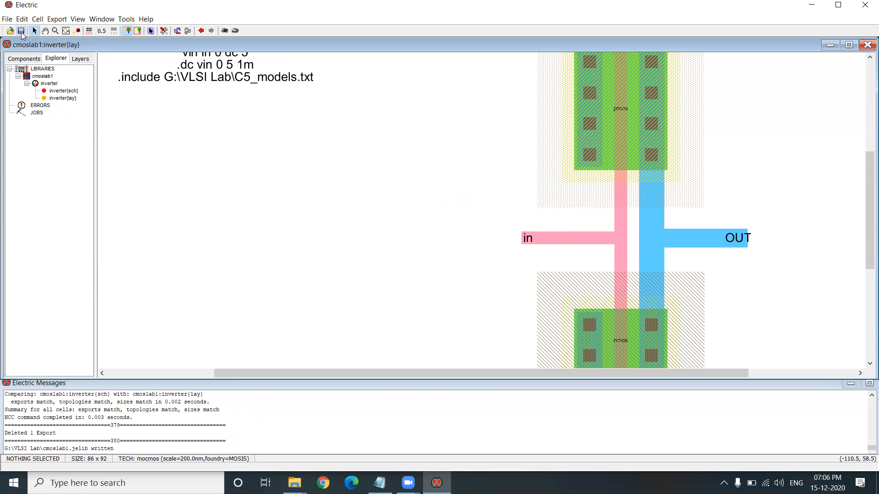
click(126, 19)
mouse_move(192, 108)
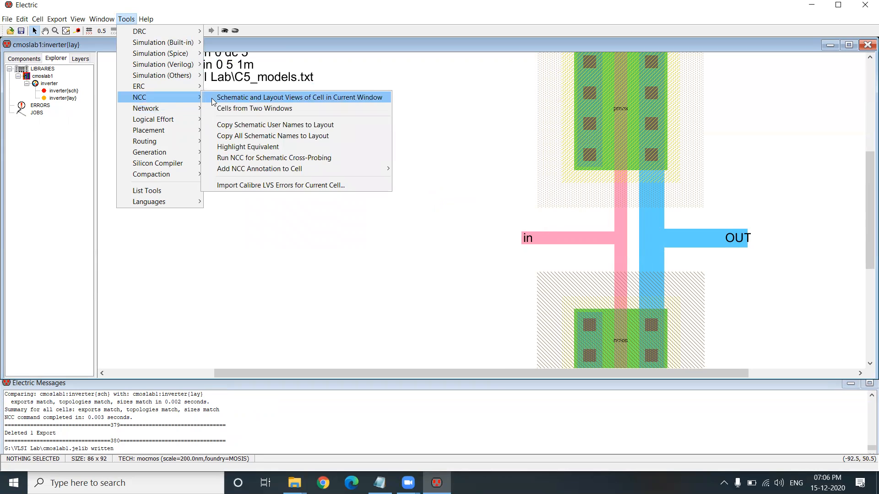
click(215, 98)
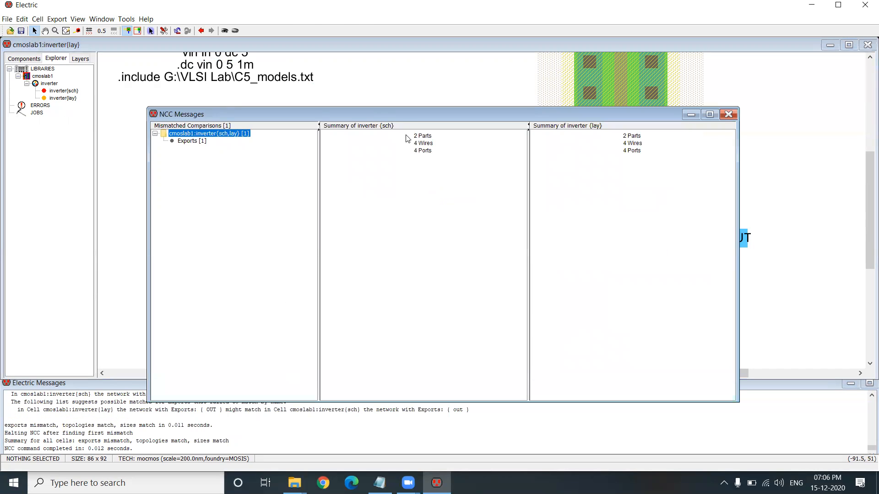
Highlight the exports remark in the NCC summary and close the NCC Messages window
drag(399, 114, 408, 74)
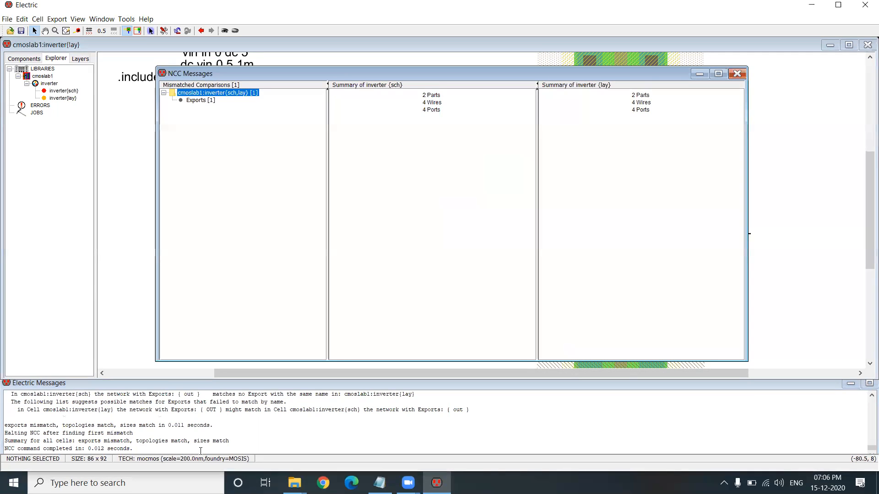
drag(101, 440, 120, 441)
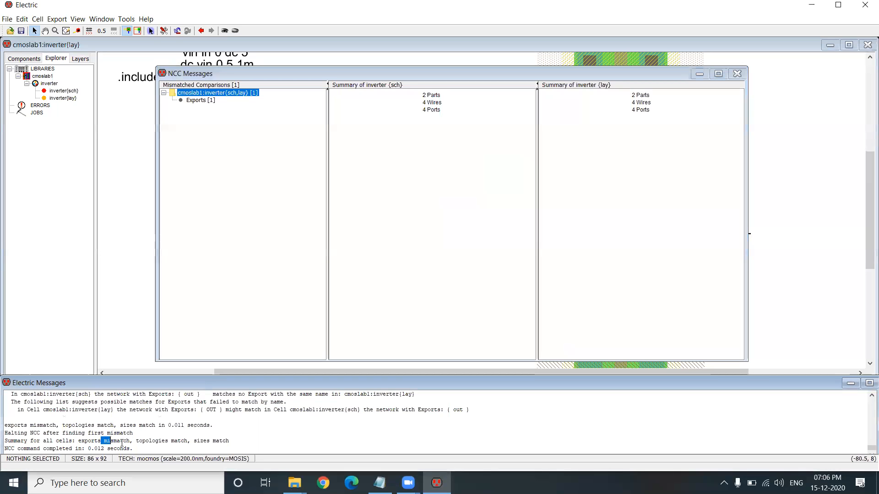
click(737, 73)
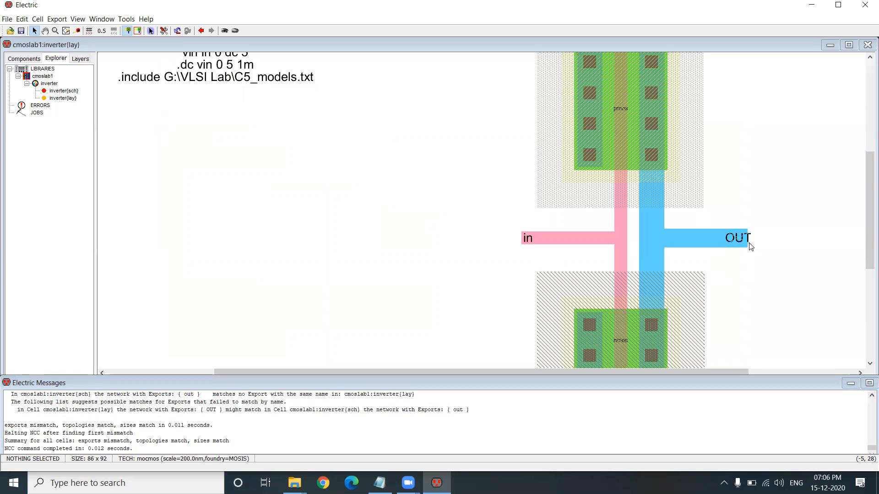
Compare the output export name in the inverter schematic with the one in the layout
click(76, 93)
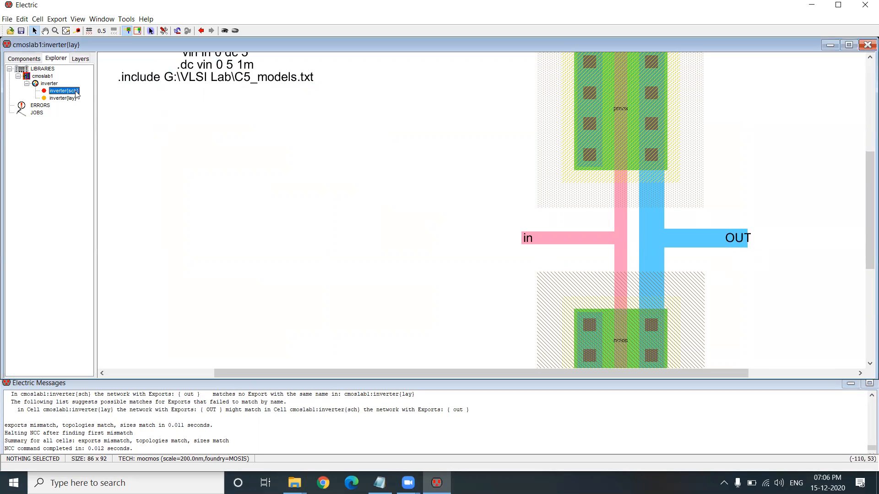
double_click(76, 94)
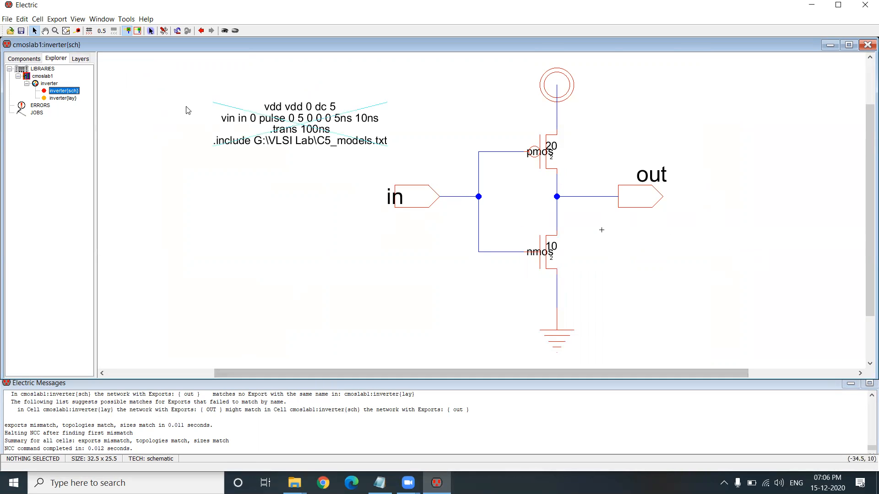
double_click(67, 98)
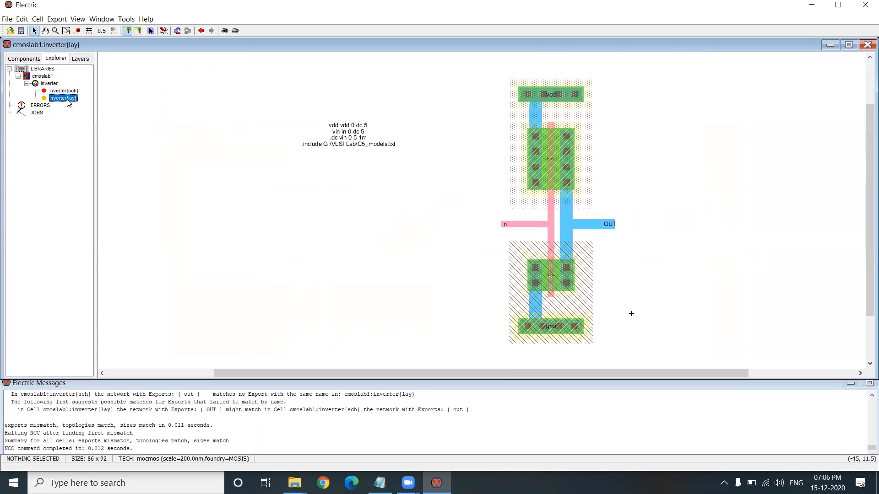
key(ctrl+7)
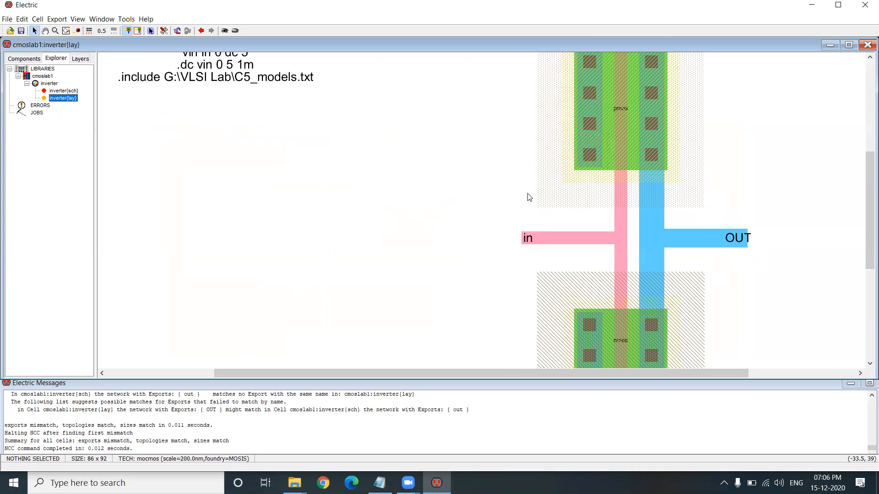
Delete the OUT export from the inverter layout's output pin and create a new export named out on that Metal-1 pin
click(734, 243)
key(Delete)
click(738, 243)
key(ctrl+e)
text(o)
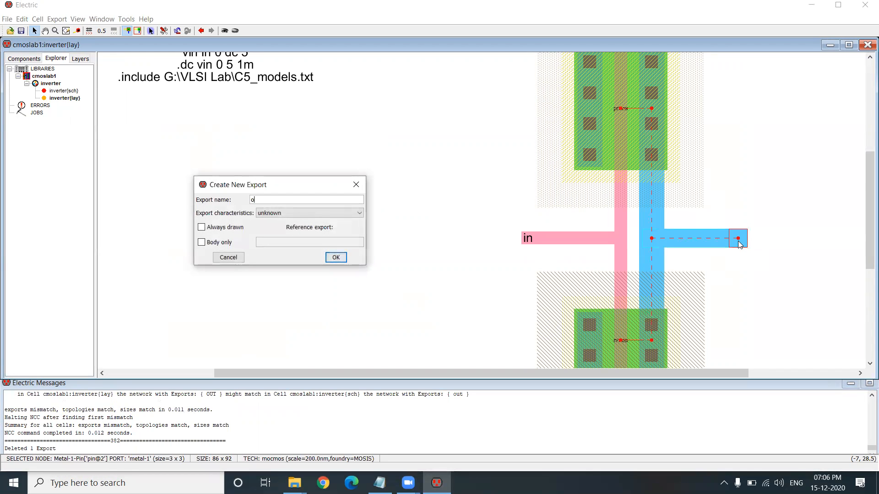
text(ut)
key(Return)
click(743, 256)
Save the library, rerun NCC on the schematic and layout views of the inverter cell, and save the library again
click(21, 31)
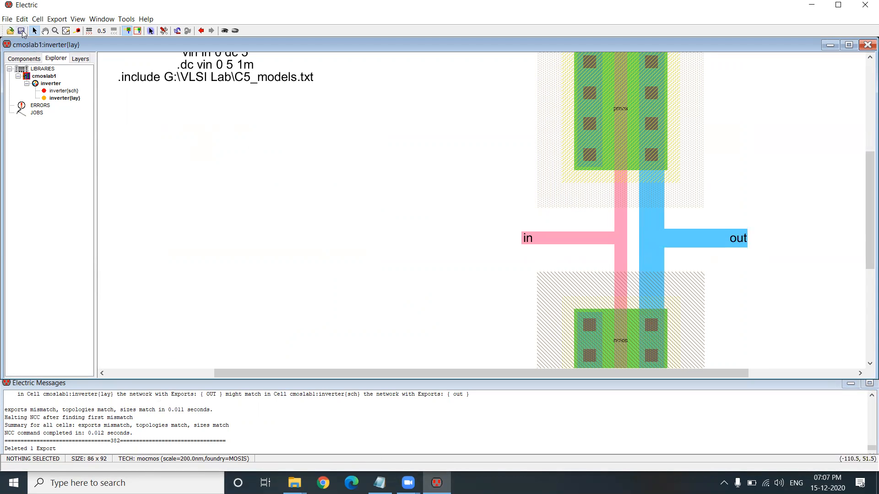
click(132, 19)
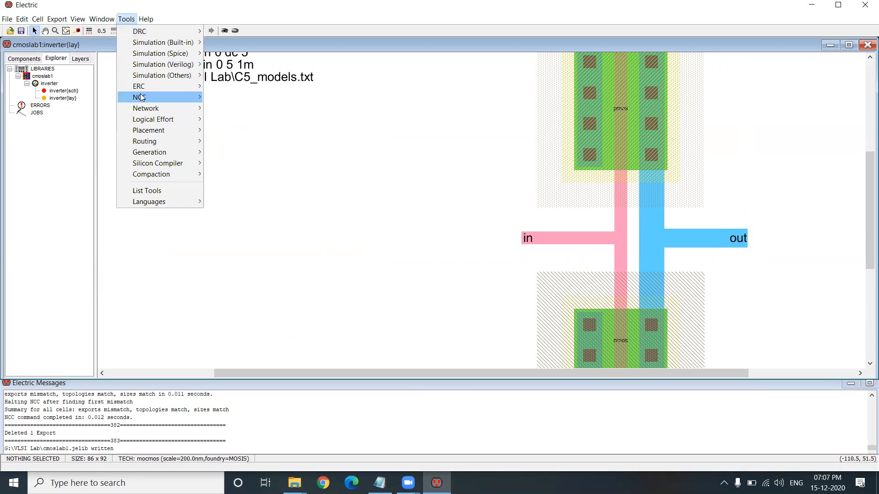
mouse_move(192, 99)
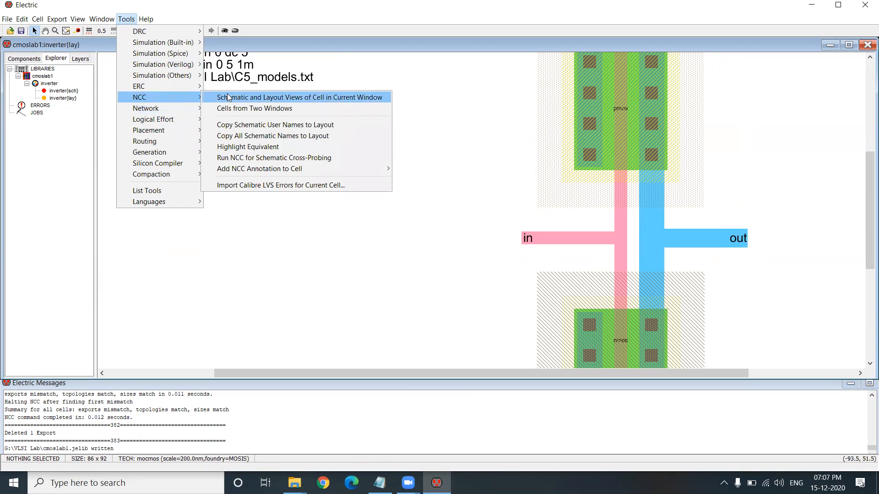
click(234, 97)
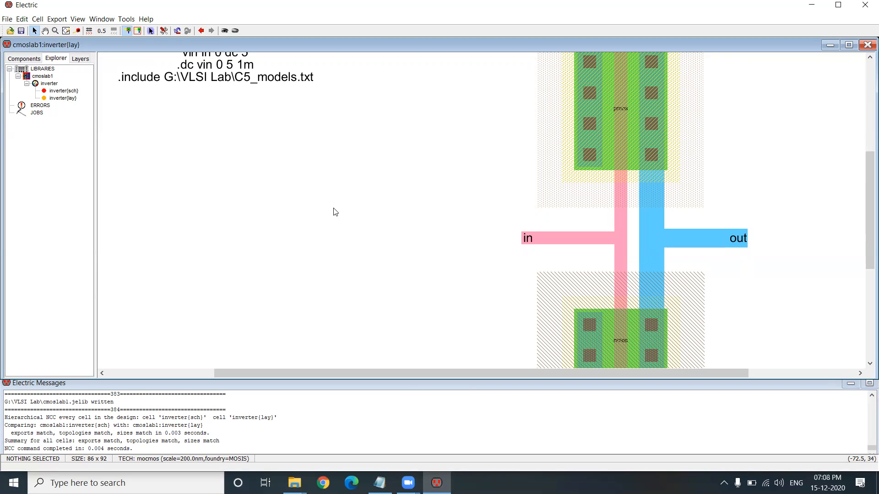
click(20, 33)
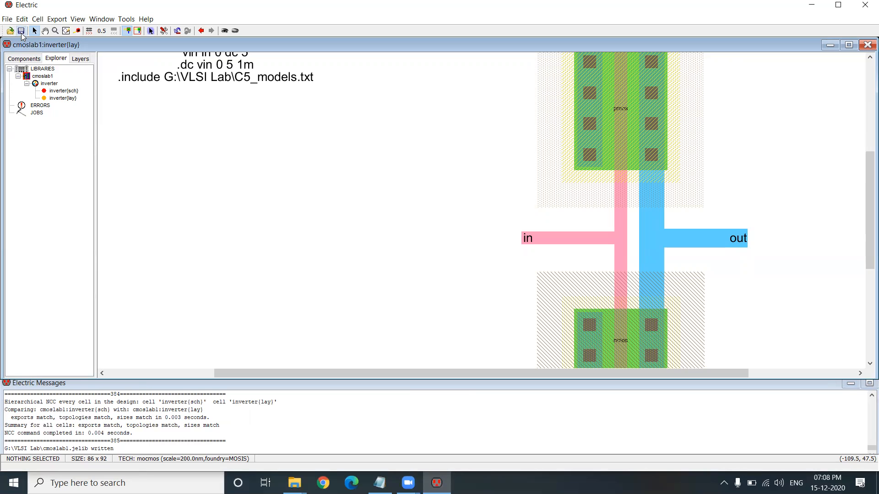